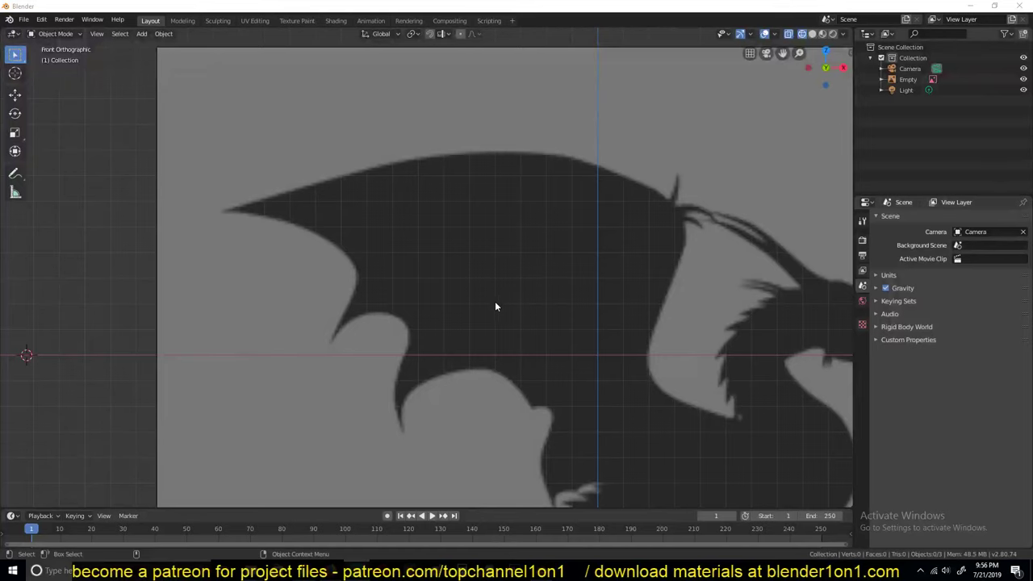
Examine the wing outline of the dragon reference image from its tip to where it meets the body.
{"action": "middle_click_drag", "start_coordinate": [282, 235], "coordinate": [185, 260], "text": "shift"}
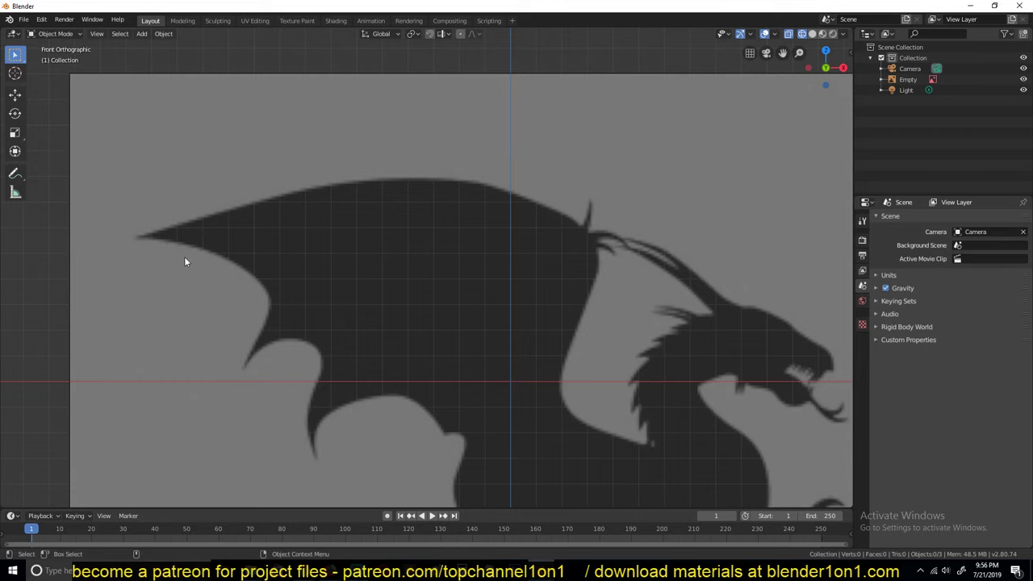
{"action": "middle_click_drag", "start_coordinate": [184, 257], "coordinate": [148, 247], "text": "shift"}
{"action": "scroll", "coordinate": [402, 263], "scroll_direction": "down", "scroll_amount": 1}
{"action": "middle_click_drag", "start_coordinate": [402, 260], "coordinate": [347, 195], "text": "shift"}
{"action": "scroll", "coordinate": [346, 199], "scroll_direction": "down", "scroll_amount": 3}
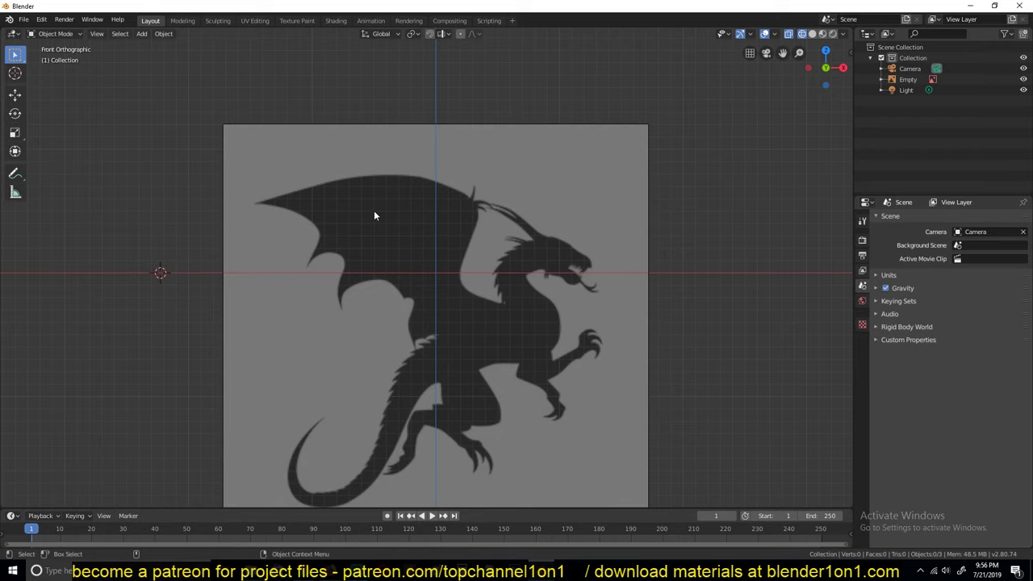
{"action": "scroll", "coordinate": [374, 215], "scroll_direction": "up", "scroll_amount": 4}
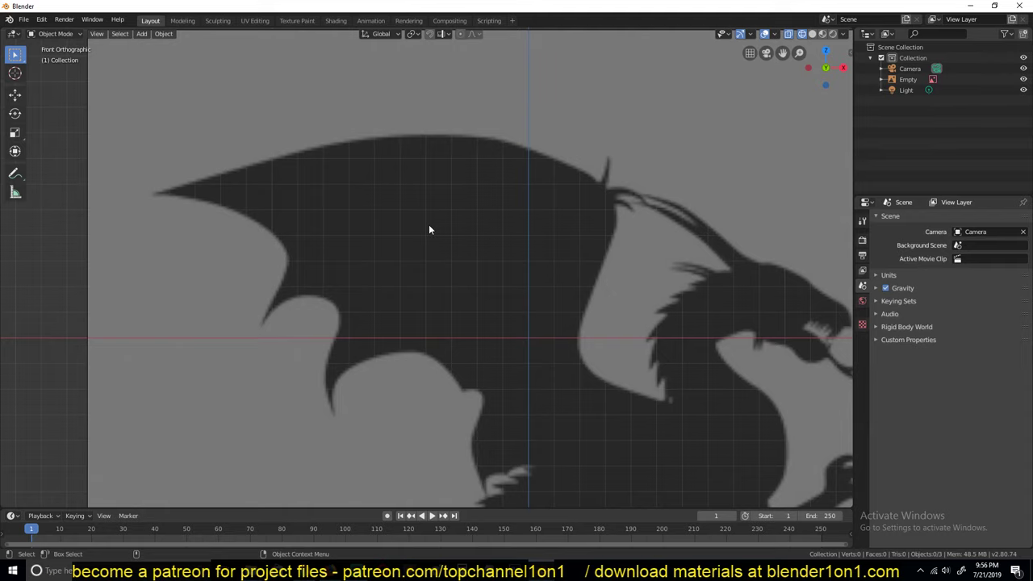
{"action": "middle_click_drag", "start_coordinate": [452, 179], "coordinate": [473, 244], "text": "shift"}
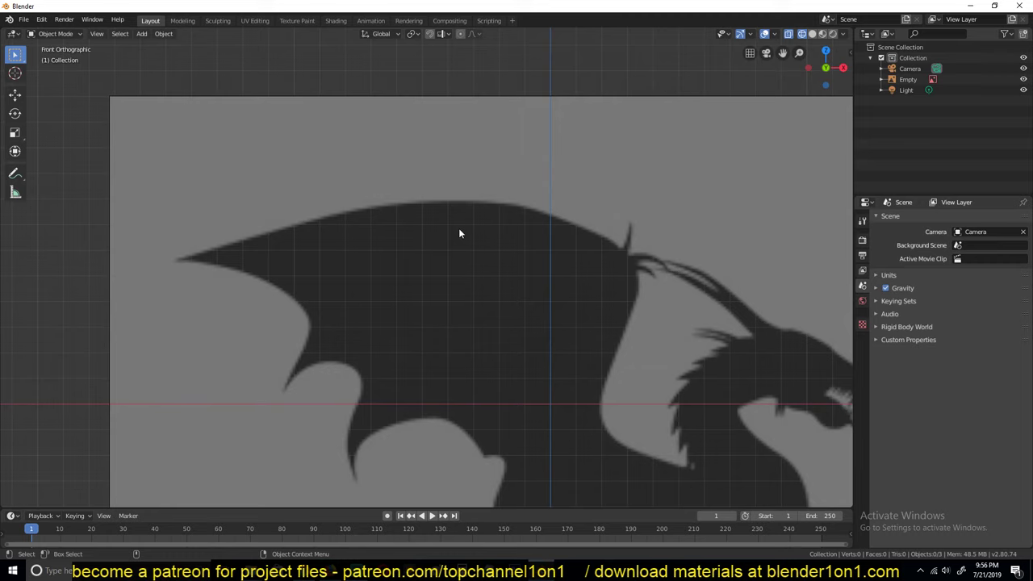
{"action": "scroll", "coordinate": [458, 233], "scroll_direction": "up", "scroll_amount": 2}
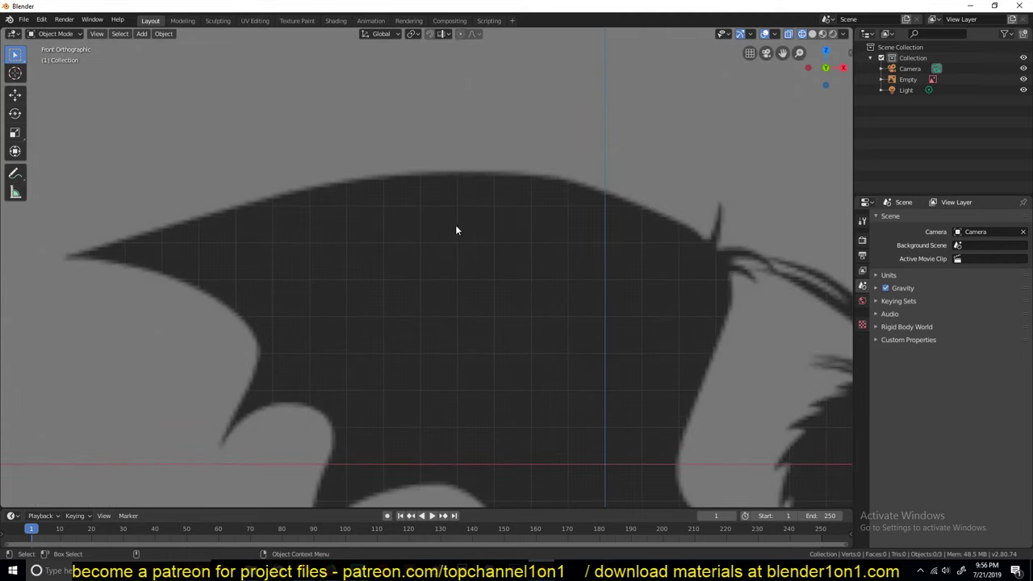
{"action": "middle_click_drag", "start_coordinate": [486, 239], "coordinate": [558, 259], "text": "shift"}
{"action": "middle_click_drag", "start_coordinate": [267, 247], "coordinate": [317, 223], "text": "shift"}
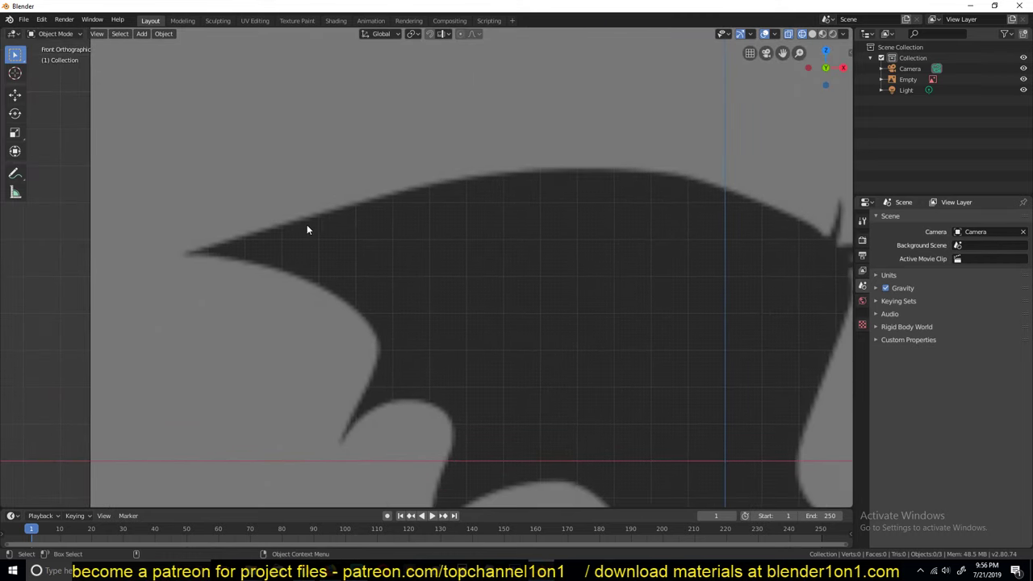
{"action": "scroll", "coordinate": [290, 231], "scroll_direction": "down", "scroll_amount": 7}
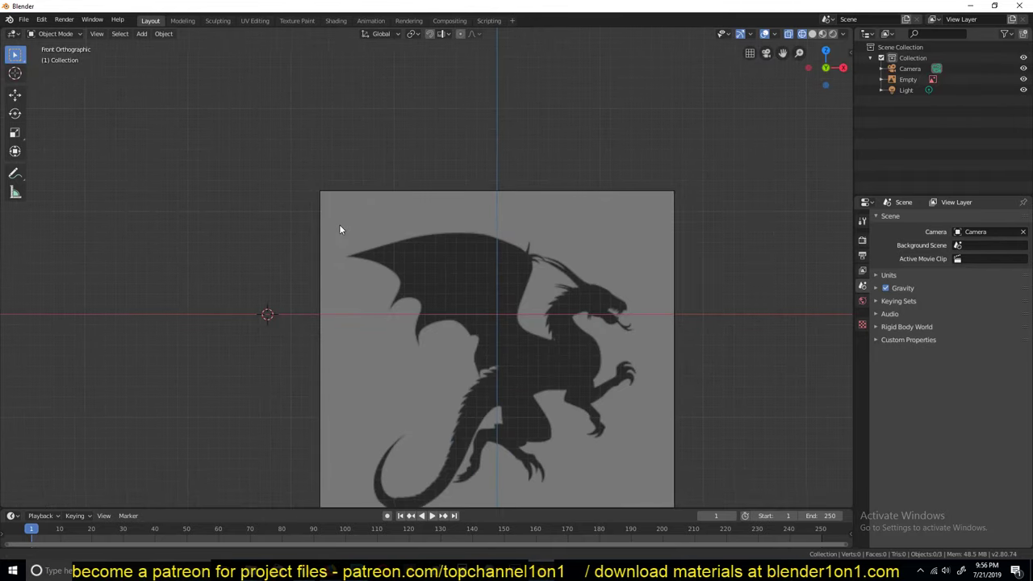
{"action": "scroll", "coordinate": [428, 216], "scroll_direction": "up", "scroll_amount": 2}
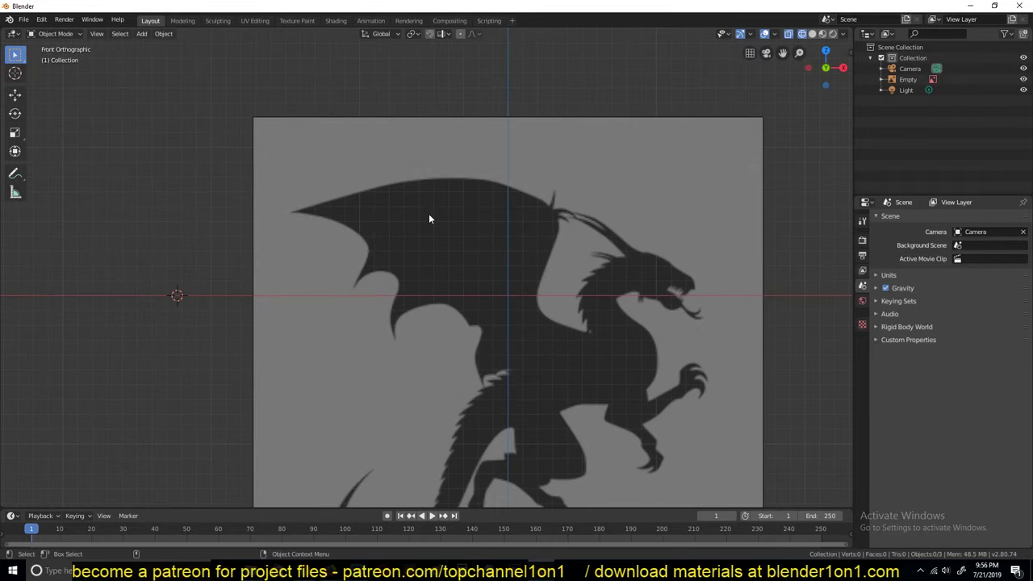
{"action": "scroll", "coordinate": [429, 217], "scroll_direction": "up", "scroll_amount": 2, "text": "shift"}
{"action": "scroll", "coordinate": [431, 252], "scroll_direction": "up", "scroll_amount": 4}
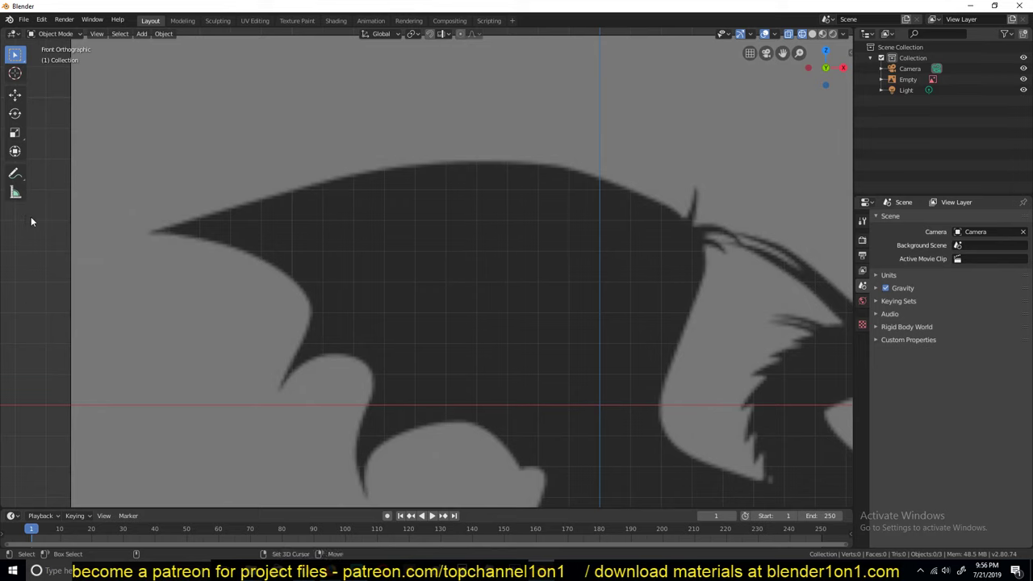
Add a Bezier curve beside the dragon's wing tip and rotate it 90° about the X axis.
{"action": "middle_click_drag", "start_coordinate": [31, 216], "coordinate": [144, 220], "text": "shift"}
{"action": "key", "text": "shift+a"}
{"action": "mouse_move", "coordinate": [164, 199]}
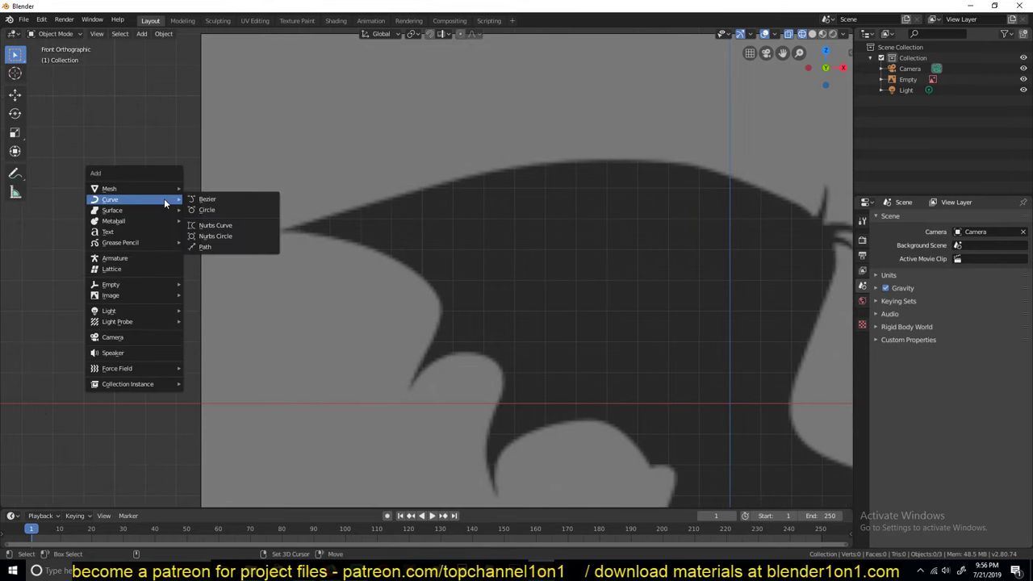
{"action": "left_click", "coordinate": [211, 199]}
{"action": "scroll", "coordinate": [225, 210], "scroll_direction": "down", "scroll_amount": 4}
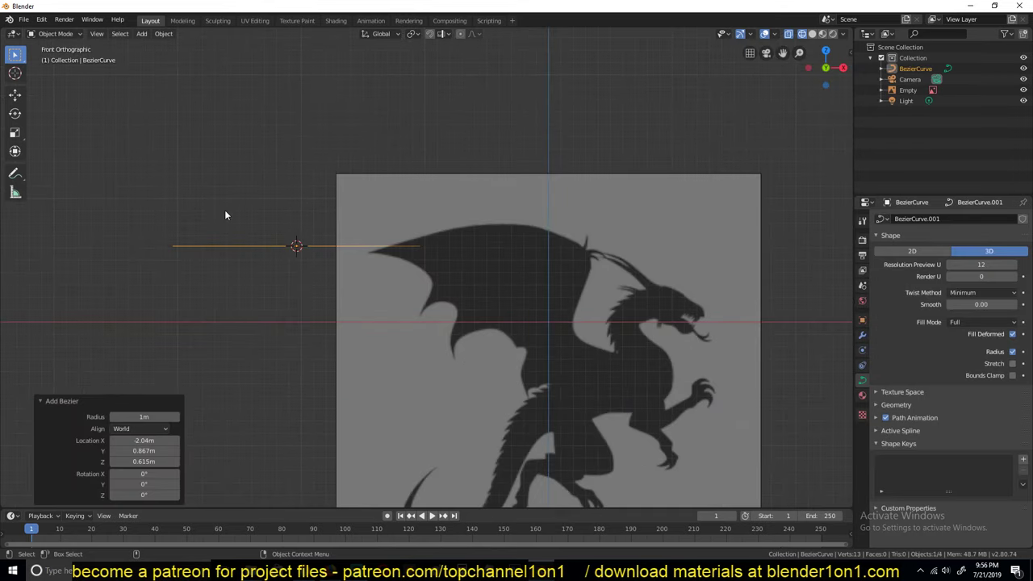
{"action": "type", "text": "rx"}
{"action": "type", "text": "90"}
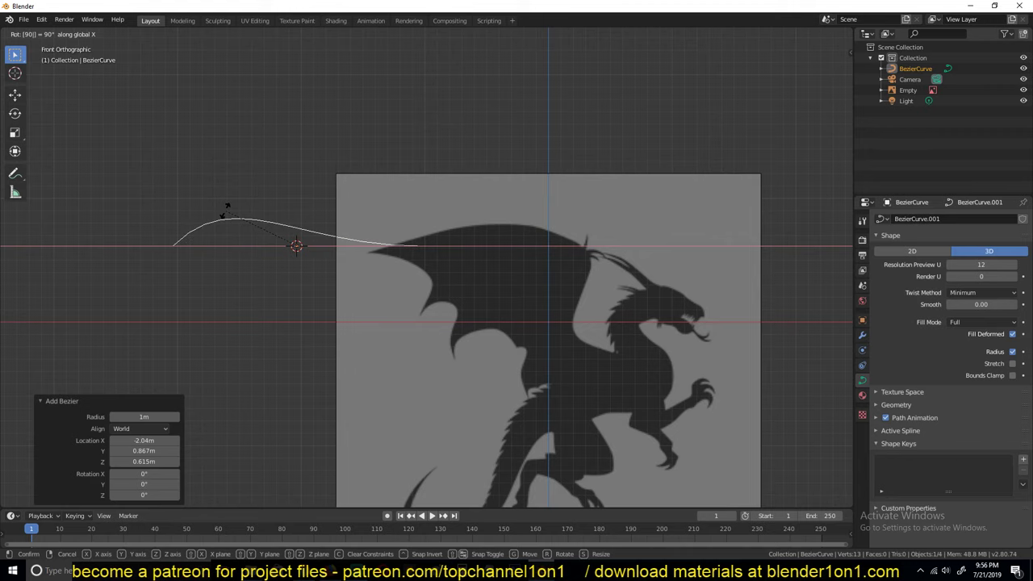
{"action": "key", "text": "Return"}
Scale the Bezier curve to about 0.53 and move it so its start sits at the wing tip.
{"action": "scroll", "coordinate": [274, 241], "scroll_direction": "up", "scroll_amount": 3}
{"action": "key", "text": "s"}
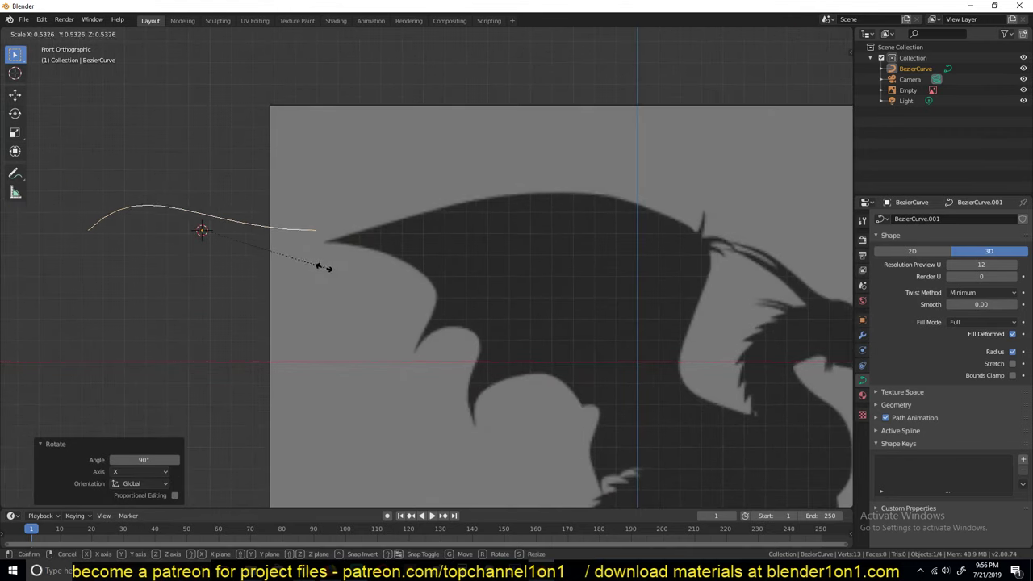
{"action": "left_click", "coordinate": [316, 267]}
{"action": "key", "text": "g"}
{"action": "left_click", "coordinate": [488, 271]}
In Edit Mode, move the curve's end point up about 0.18 m onto the wing's upper edge.
{"action": "key", "text": "Tab"}
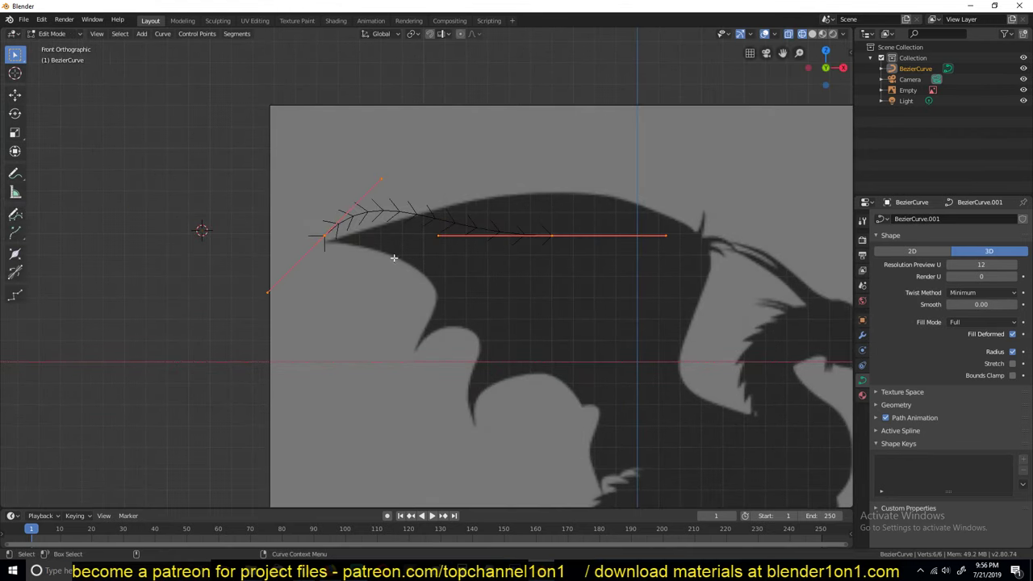
{"action": "left_click", "coordinate": [547, 235]}
{"action": "key", "text": "g"}
{"action": "left_click", "coordinate": [564, 211]}
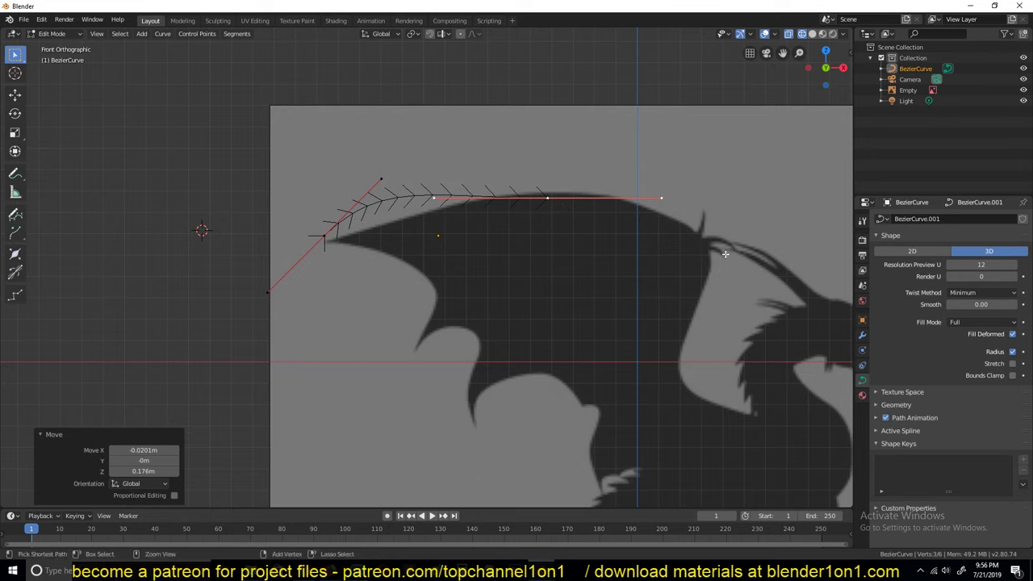
Add a control point at the wing's front corner near the horn and rotate its handles about 43°.
{"action": "right_click", "coordinate": [714, 259], "text": "ctrl"}
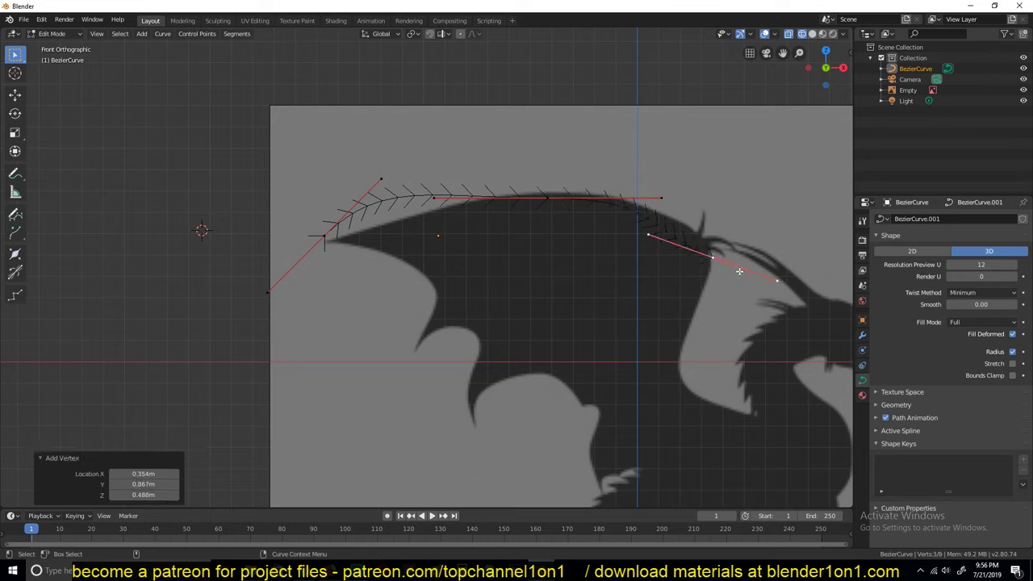
{"action": "key", "text": "r"}
{"action": "left_click", "coordinate": [740, 317]}
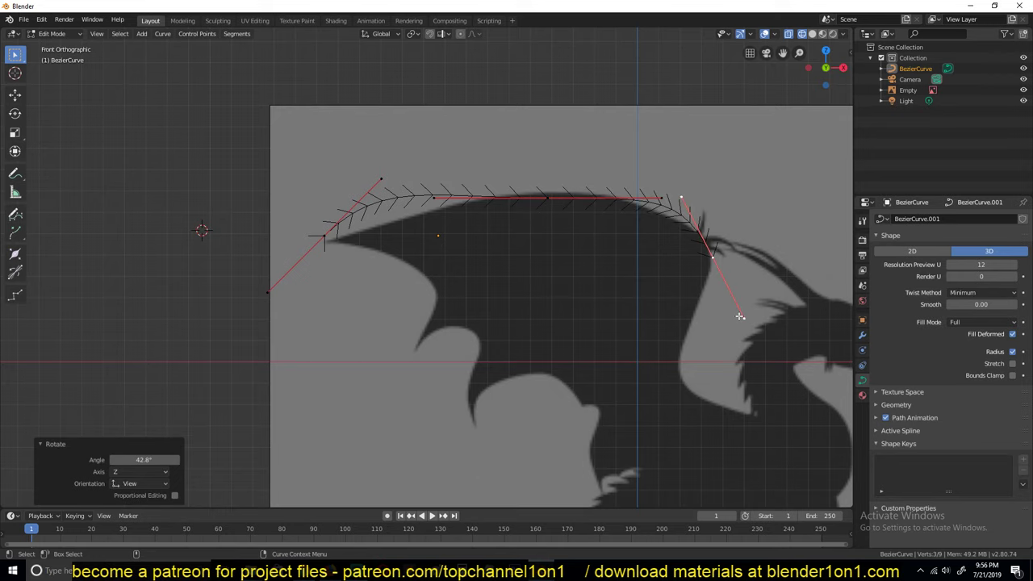
Extrude a point down to the lower end of the wing's front edge, then rotate, shrink and reposition its handles.
{"action": "key", "text": "e"}
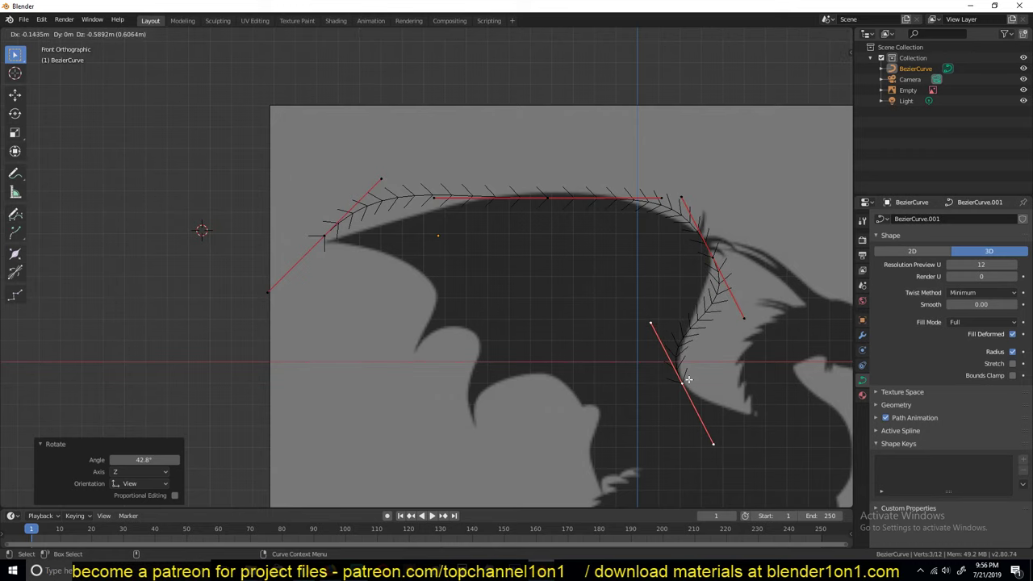
{"action": "left_click", "coordinate": [686, 386]}
{"action": "key", "text": "r"}
{"action": "left_click", "coordinate": [746, 407]}
{"action": "key", "text": "s"}
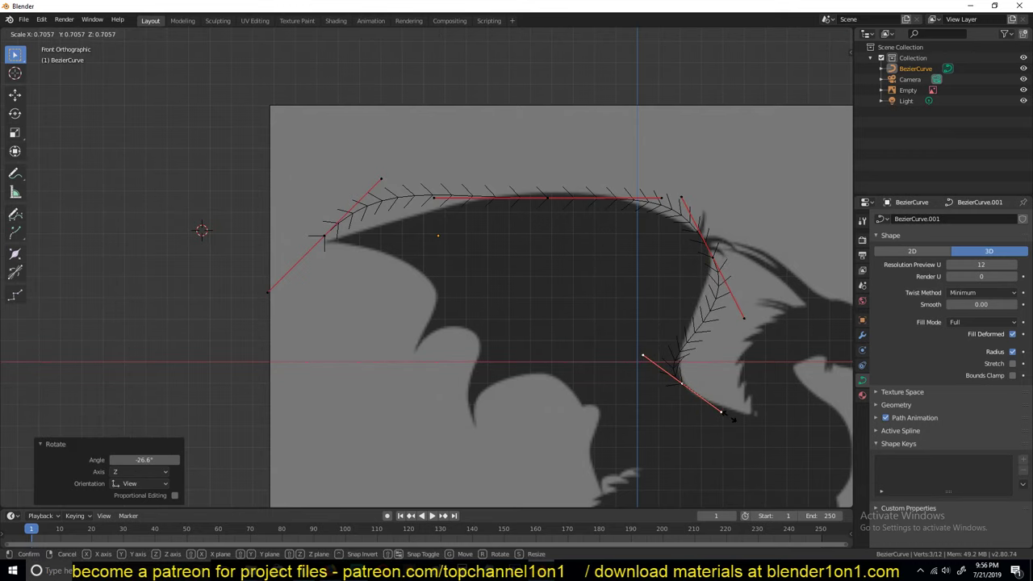
{"action": "left_click", "coordinate": [716, 409]}
{"action": "key", "text": "g"}
{"action": "left_click", "coordinate": [729, 419]}
Shrink the handles of the control point at the wing's front corner and move it about 0.07 m up.
{"action": "left_click", "coordinate": [714, 260]}
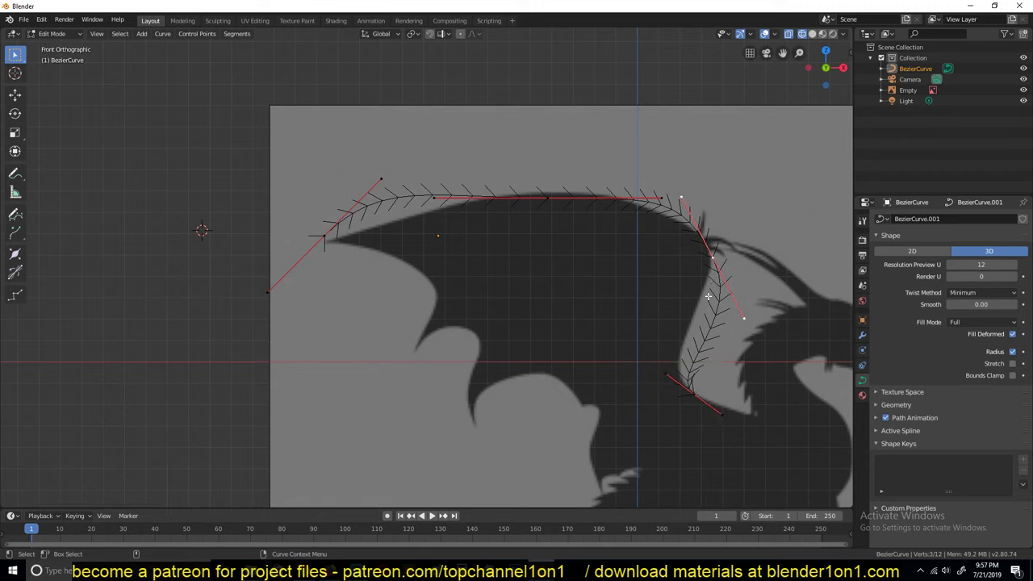
{"action": "key", "text": "s"}
{"action": "left_click", "coordinate": [719, 315]}
{"action": "key", "text": "g"}
{"action": "left_click", "coordinate": [712, 292]}
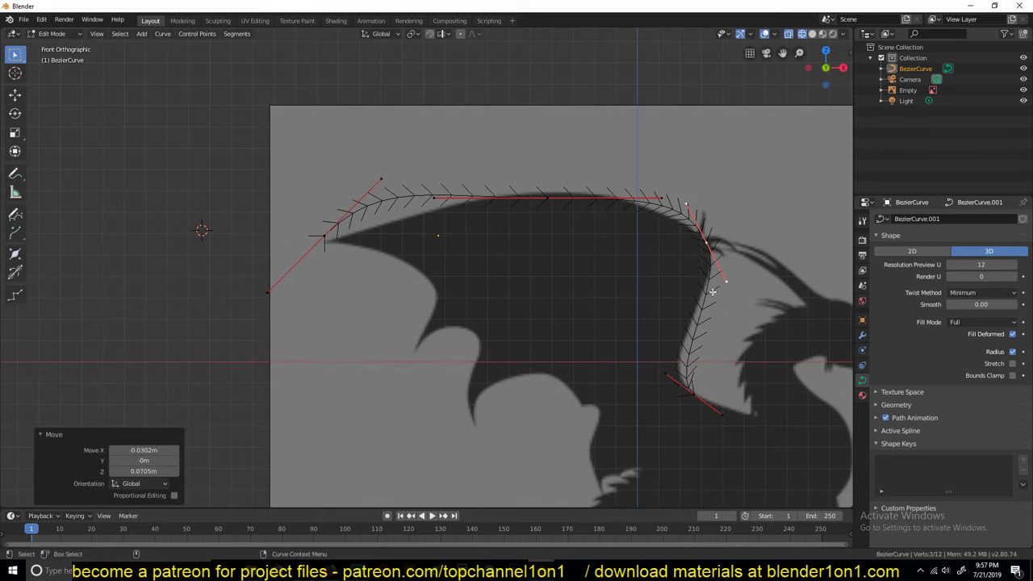
Delete the two control points added along the wing's front edge.
{"action": "left_click", "coordinate": [697, 398]}
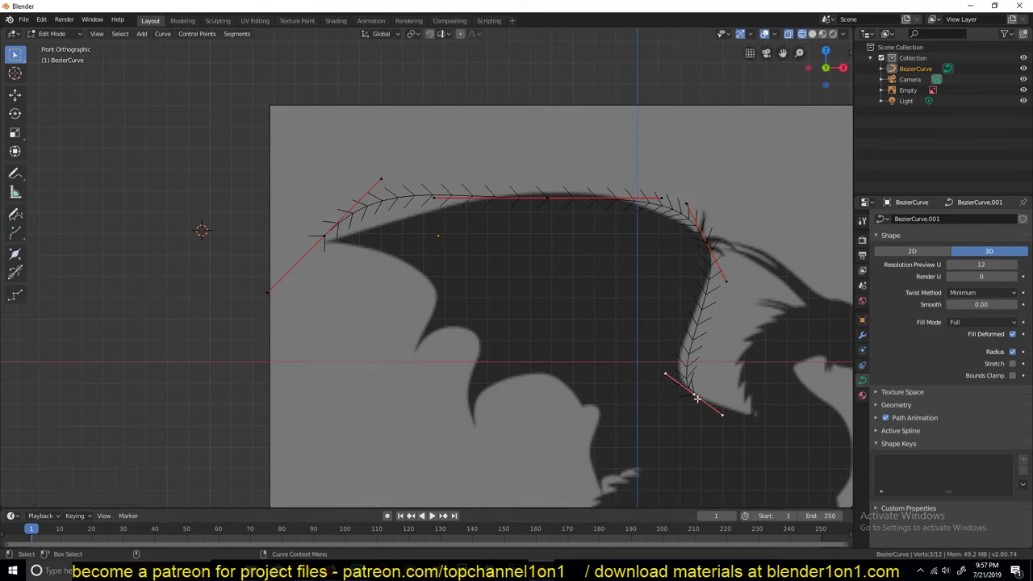
{"action": "left_click", "coordinate": [708, 257], "text": "shift"}
{"action": "key", "text": "Delete"}
Select all of the curve's control points and try the Vector handle type.
{"action": "key", "text": "a"}
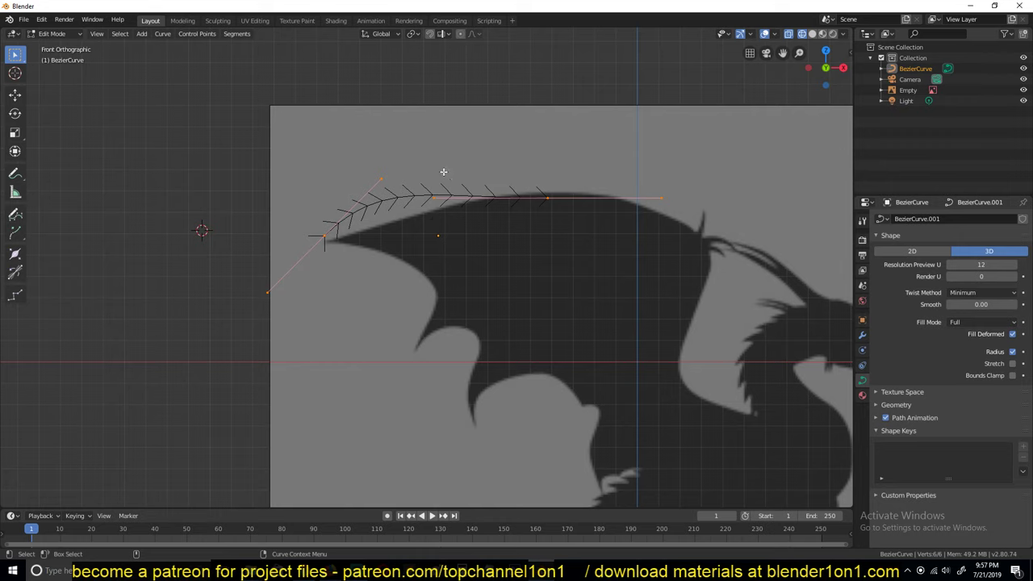
{"action": "key", "text": "v"}
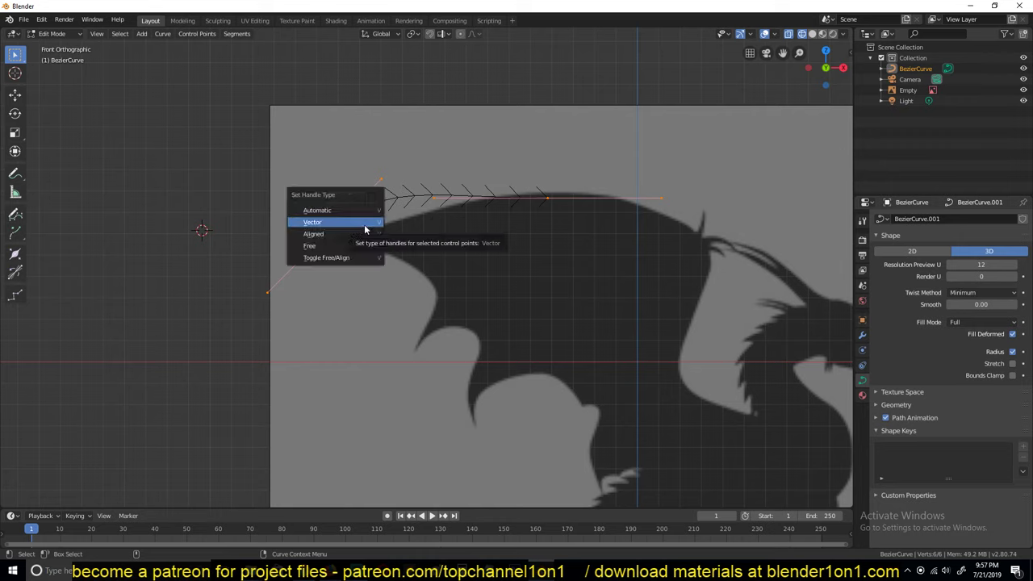
{"action": "left_click", "coordinate": [364, 224]}
{"action": "key", "text": "v"}
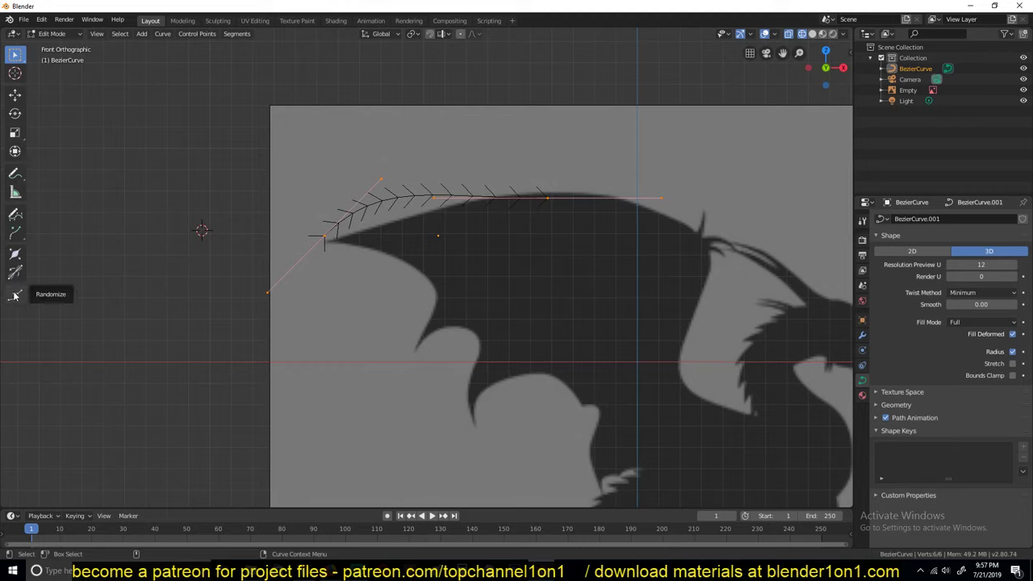
{"action": "right_click", "coordinate": [537, 136]}
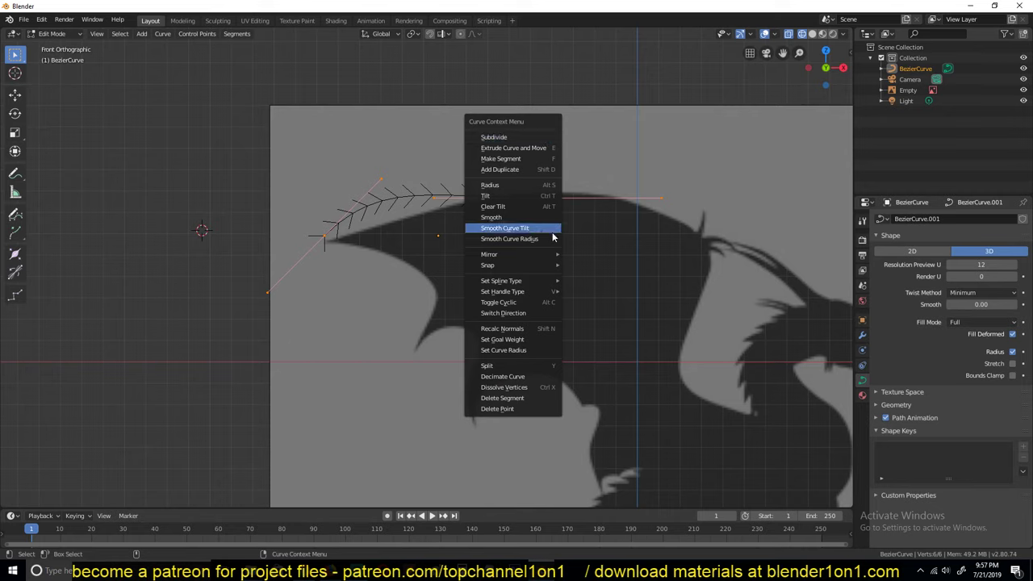
{"action": "key", "text": "Escape"}
{"action": "key", "text": "v"}
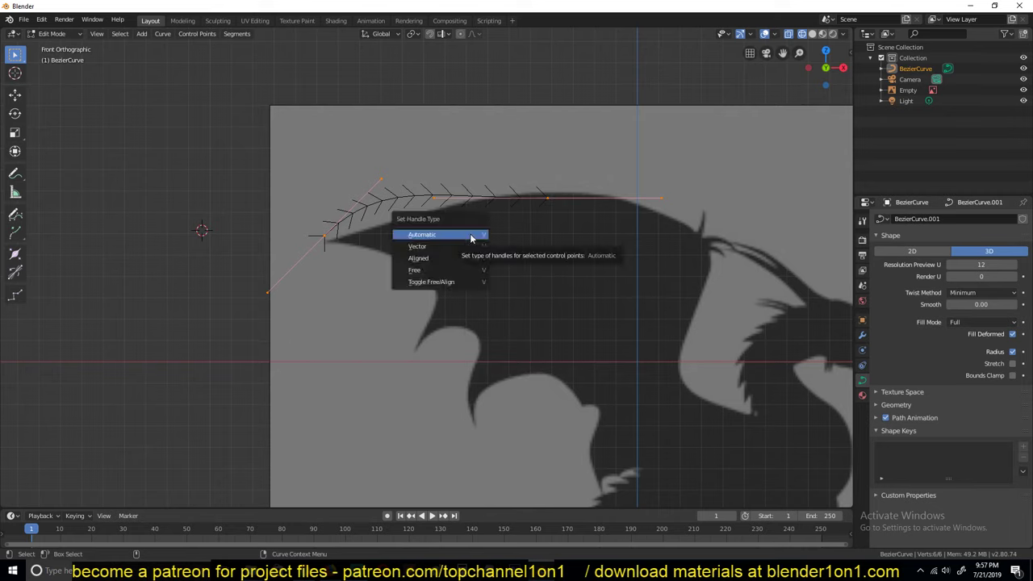
{"action": "right_click", "coordinate": [279, 112]}
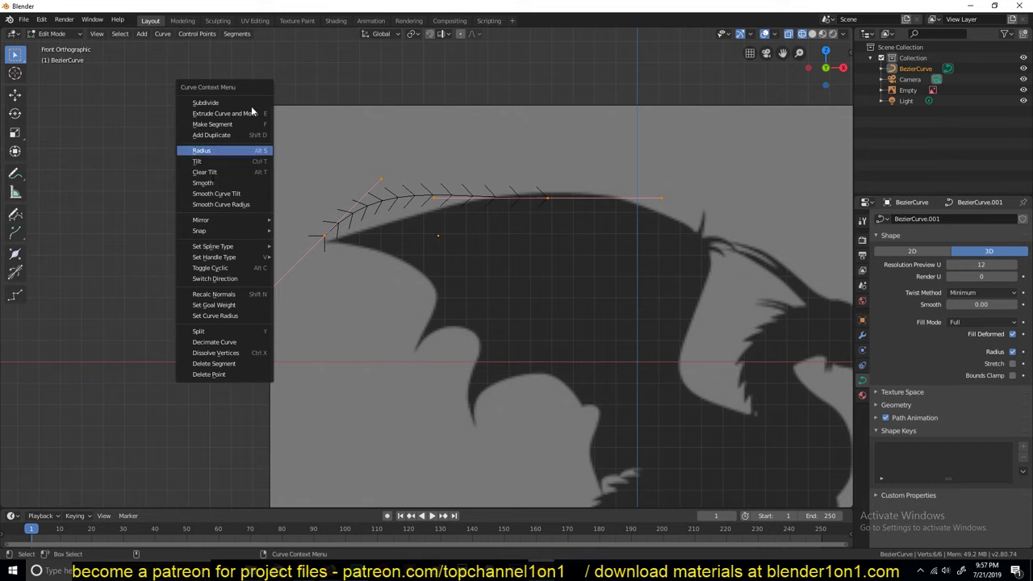
Set the handle type of all the curve's control points to Vector.
{"action": "right_click", "coordinate": [448, 196]}
{"action": "mouse_move", "coordinate": [449, 343]}
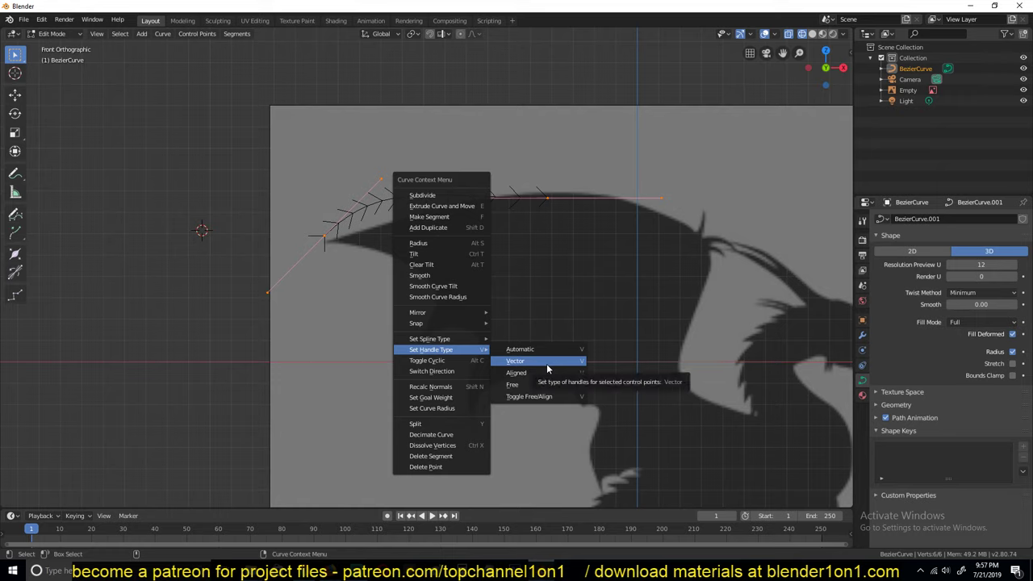
{"action": "left_click", "coordinate": [546, 361]}
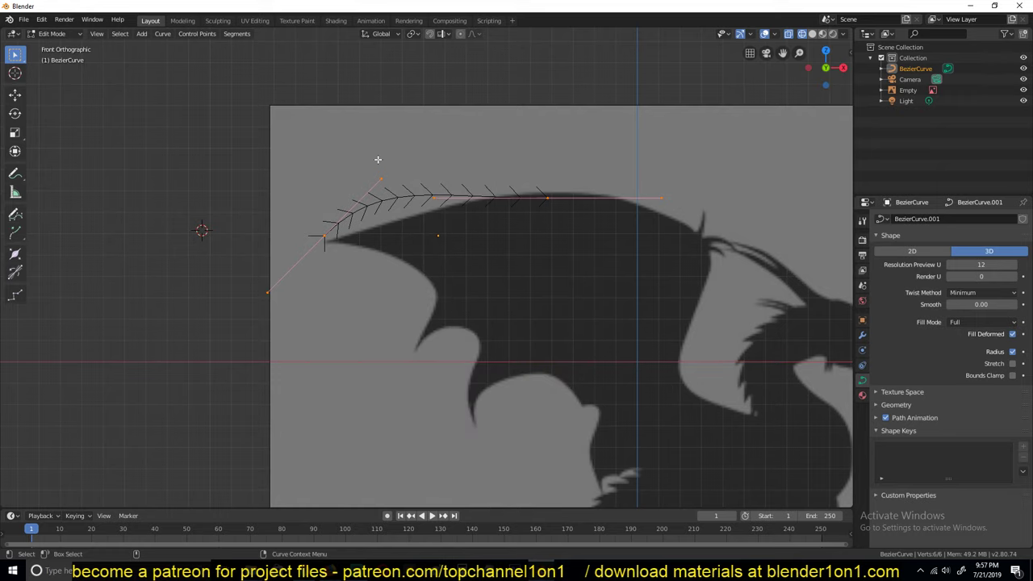
{"action": "key", "text": "v"}
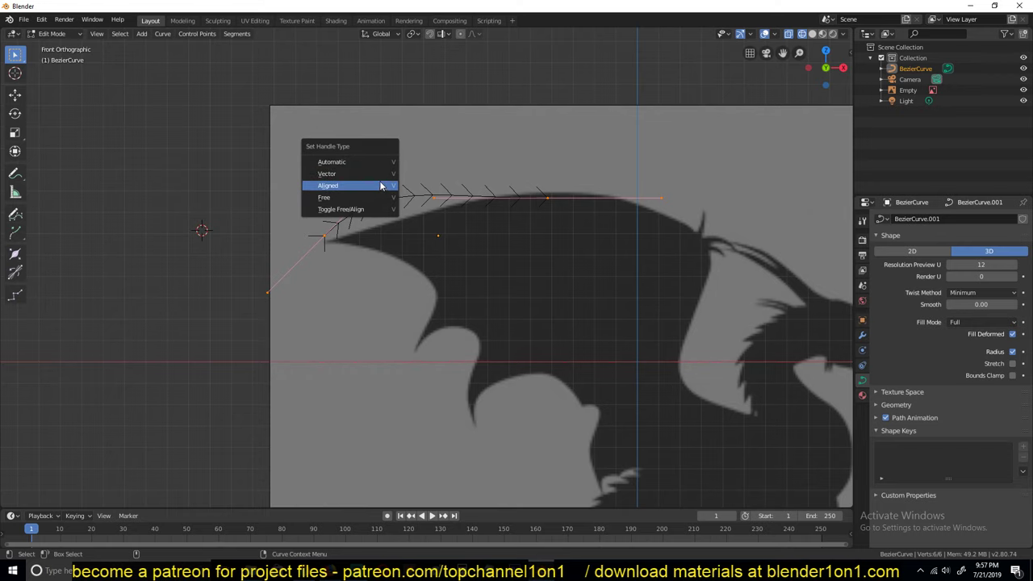
{"action": "left_click", "coordinate": [363, 176]}
Move the curve's start point onto the wing tip and its end point just above the wing's upper edge.
{"action": "scroll", "coordinate": [412, 203], "scroll_direction": "up", "scroll_amount": 2}
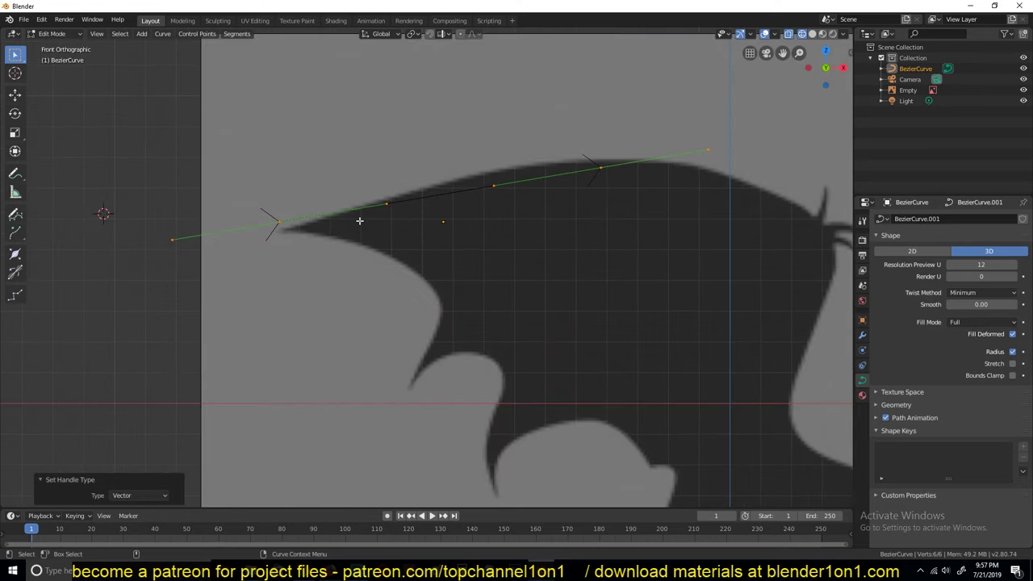
{"action": "left_click", "coordinate": [283, 222]}
{"action": "key", "text": "g"}
{"action": "left_click", "coordinate": [288, 227]}
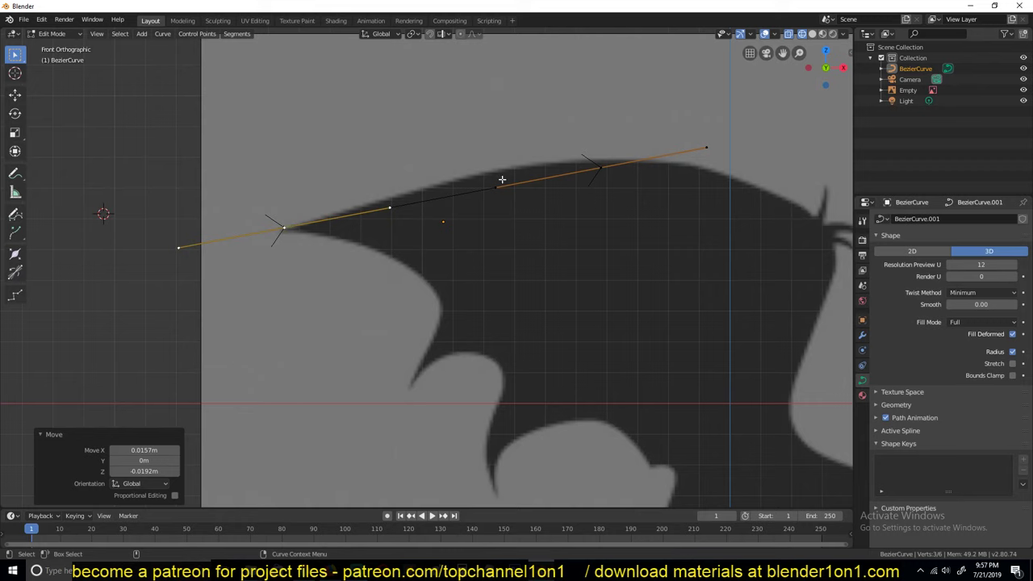
{"action": "left_click", "coordinate": [594, 170]}
{"action": "key", "text": "g"}
{"action": "left_click", "coordinate": [586, 149]}
Try extruding a chain of seven points from the curve's end point across the wing and around past the wing tip.
{"action": "key", "text": "e"}
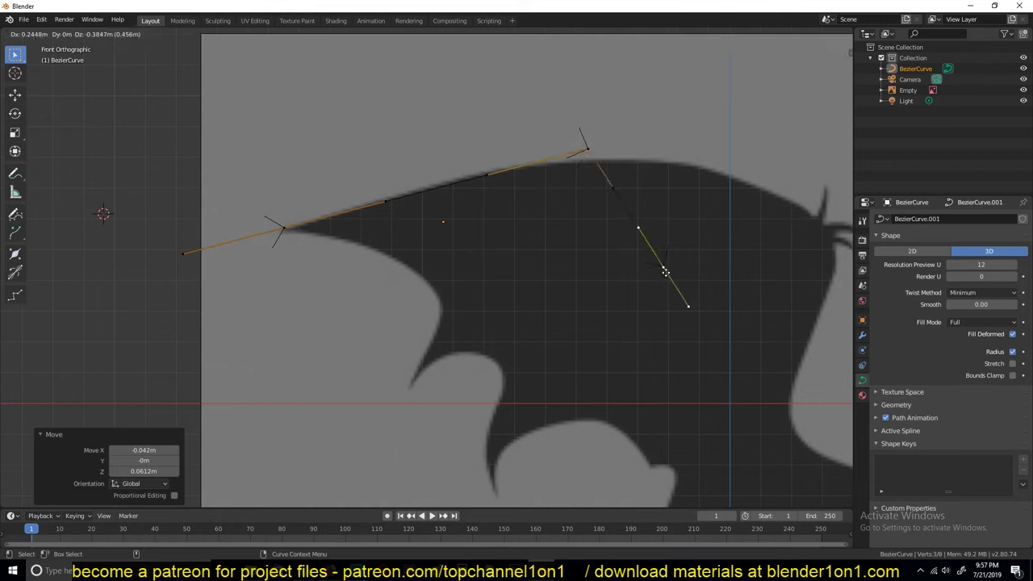
{"action": "left_click", "coordinate": [663, 267]}
{"action": "key", "text": "e"}
{"action": "left_click", "coordinate": [485, 340]}
{"action": "key", "text": "e"}
{"action": "left_click", "coordinate": [329, 276]}
{"action": "key", "text": "e"}
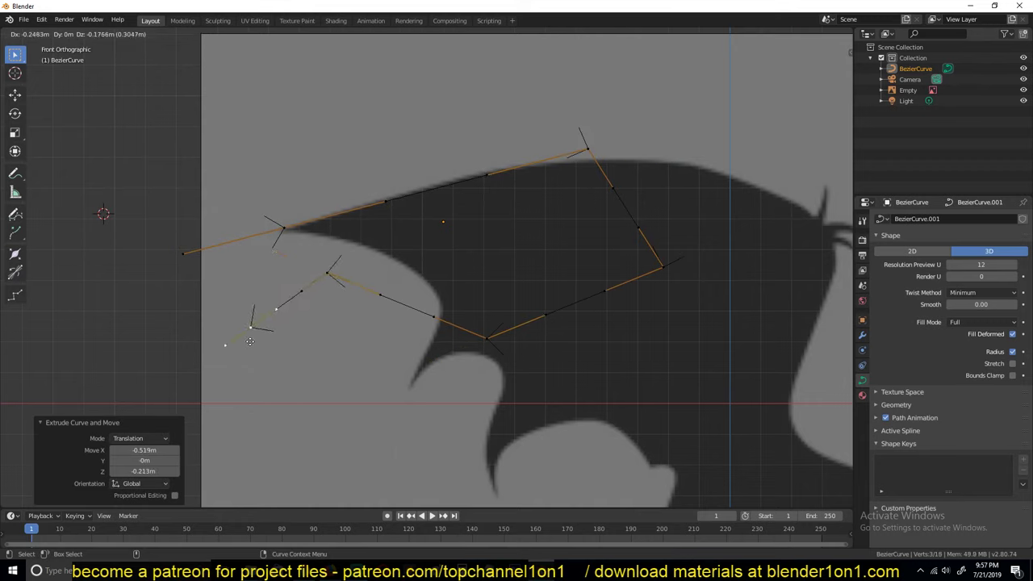
{"action": "left_click", "coordinate": [252, 327]}
{"action": "key", "text": "e"}
{"action": "left_click", "coordinate": [151, 308]}
{"action": "key", "text": "e"}
{"action": "left_click", "coordinate": [124, 222]}
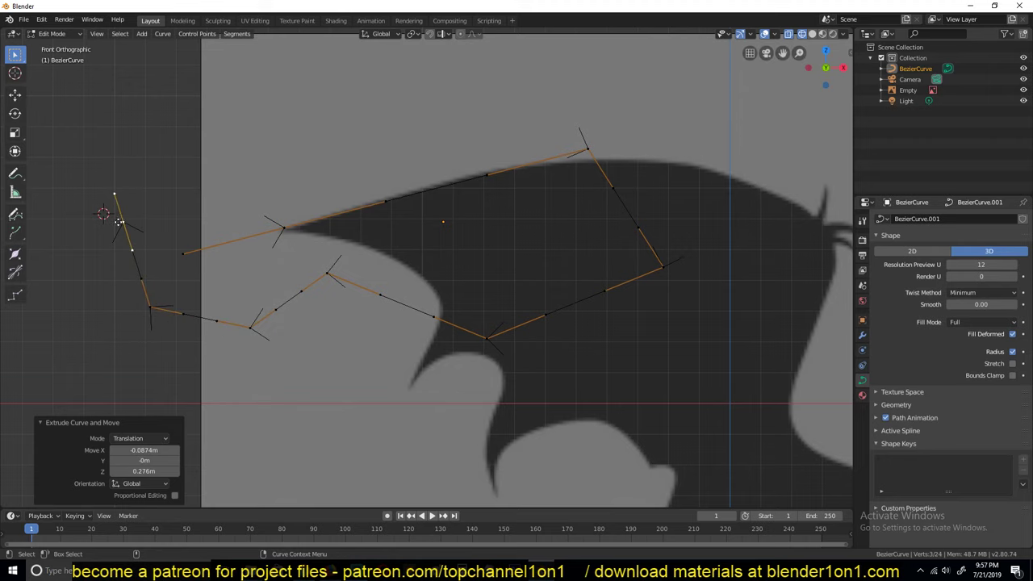
{"action": "key", "text": "e"}
{"action": "left_click", "coordinate": [197, 158]}
{"action": "scroll", "coordinate": [174, 192], "scroll_direction": "down", "scroll_amount": 3}
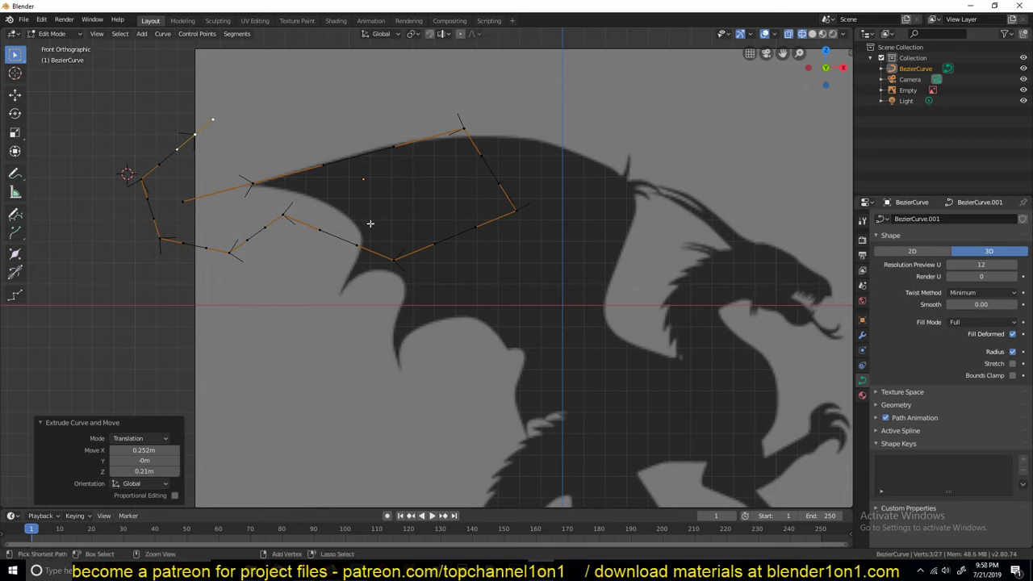
Delete the seven trial points extruded beyond the curve's original end point.
{"action": "key", "text": "ctrl+l"}
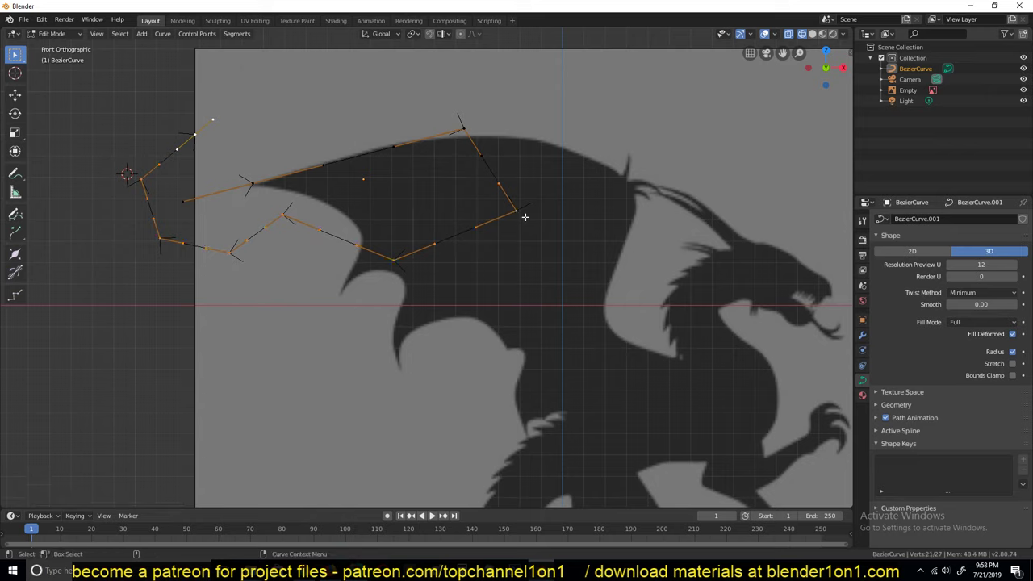
{"action": "key", "text": "x"}
{"action": "left_click", "coordinate": [526, 219]}
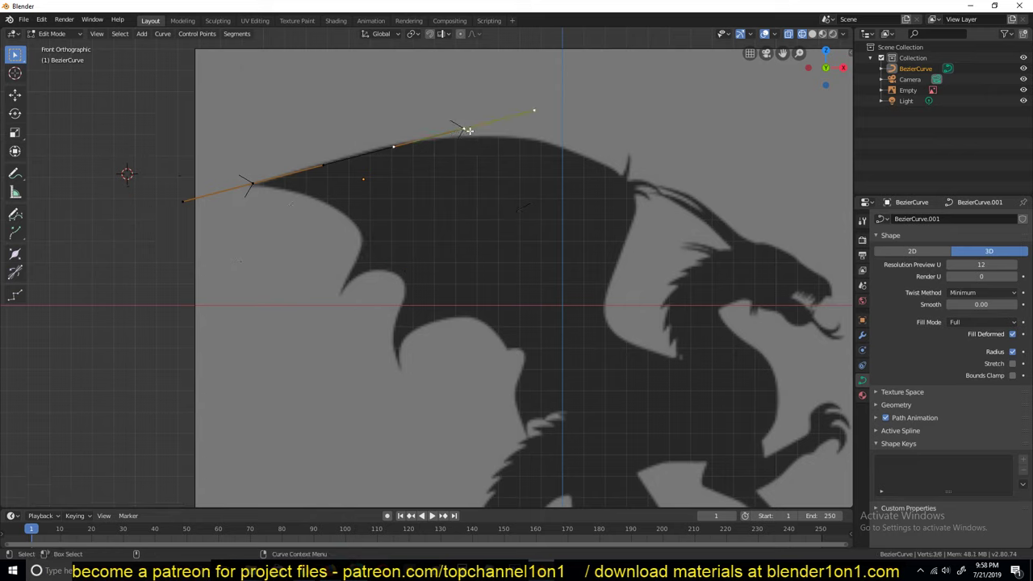
Move the curve's end point onto the wing's upper edge, about -0.073 m in X and -0.043 m in Z.
{"action": "middle_click_drag", "start_coordinate": [472, 141], "coordinate": [422, 175], "text": "shift"}
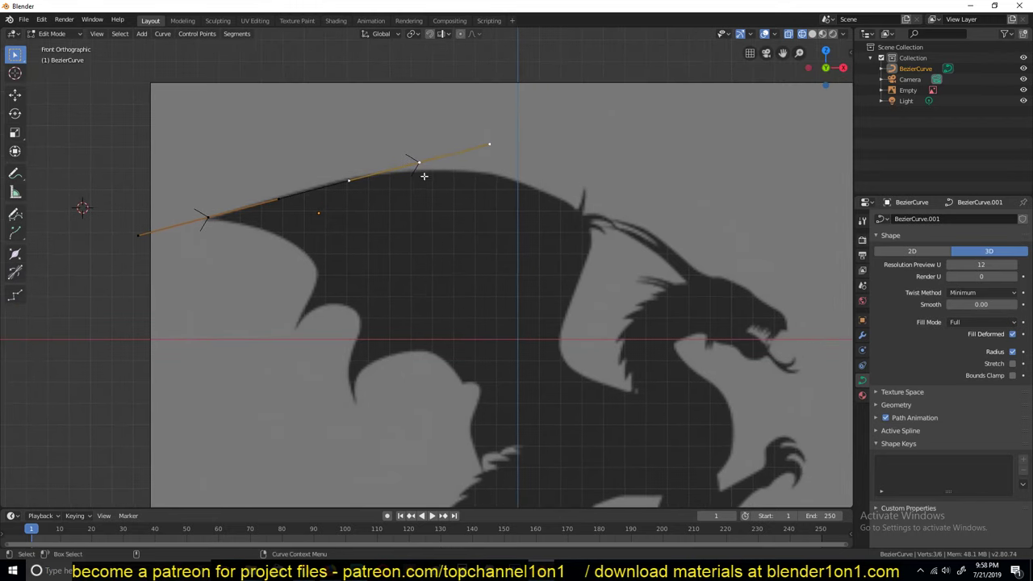
{"action": "key", "text": "g"}
{"action": "left_click", "coordinate": [406, 187]}
Extrude three points from the end point along the wing's upper edge and around the small spike at the wing joint.
{"action": "middle_click_drag", "start_coordinate": [713, 340], "coordinate": [565, 257], "text": "shift"}
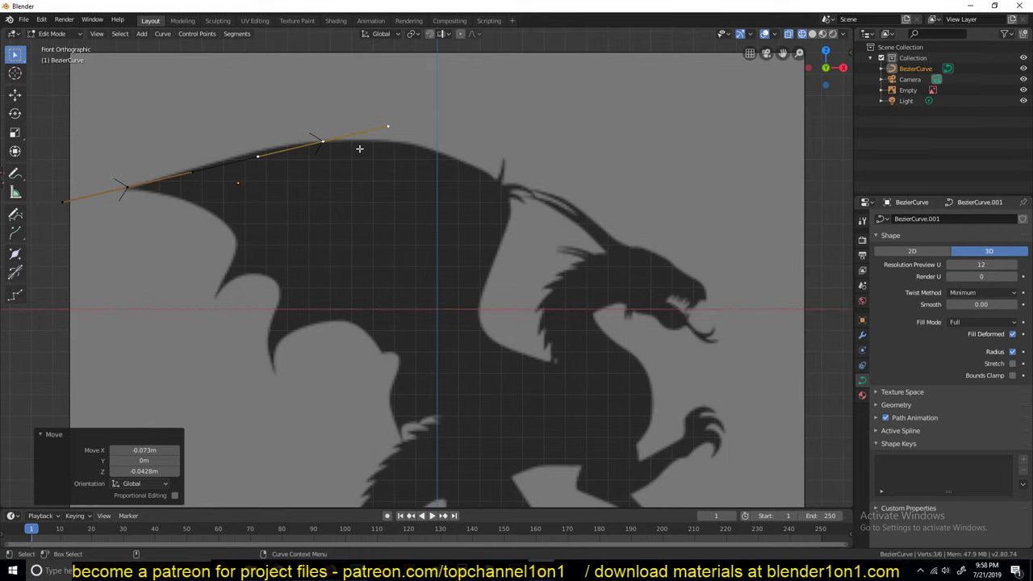
{"action": "scroll", "coordinate": [360, 148], "scroll_direction": "up", "scroll_amount": 2}
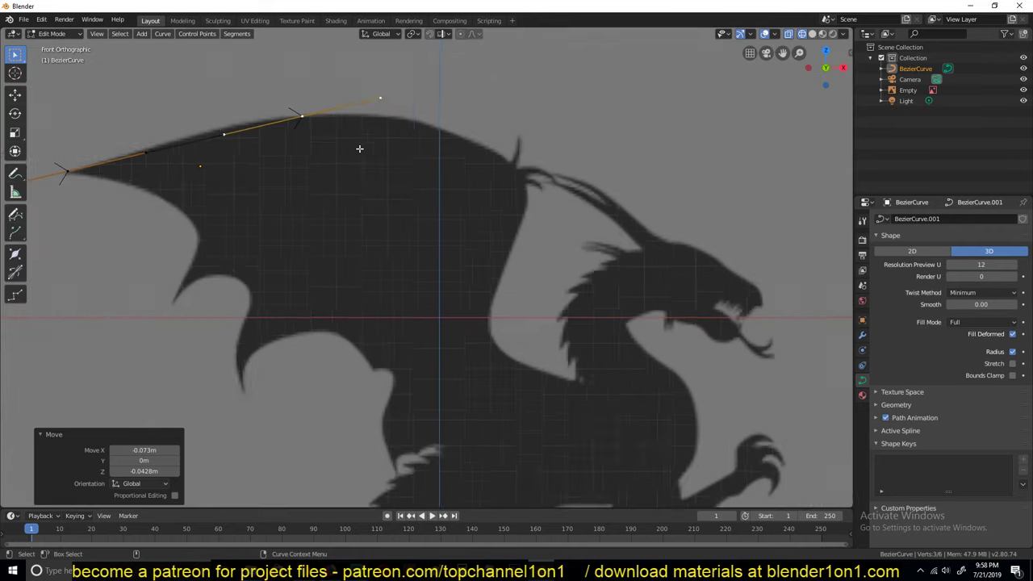
{"action": "middle_click_drag", "start_coordinate": [356, 157], "coordinate": [274, 291], "text": "shift"}
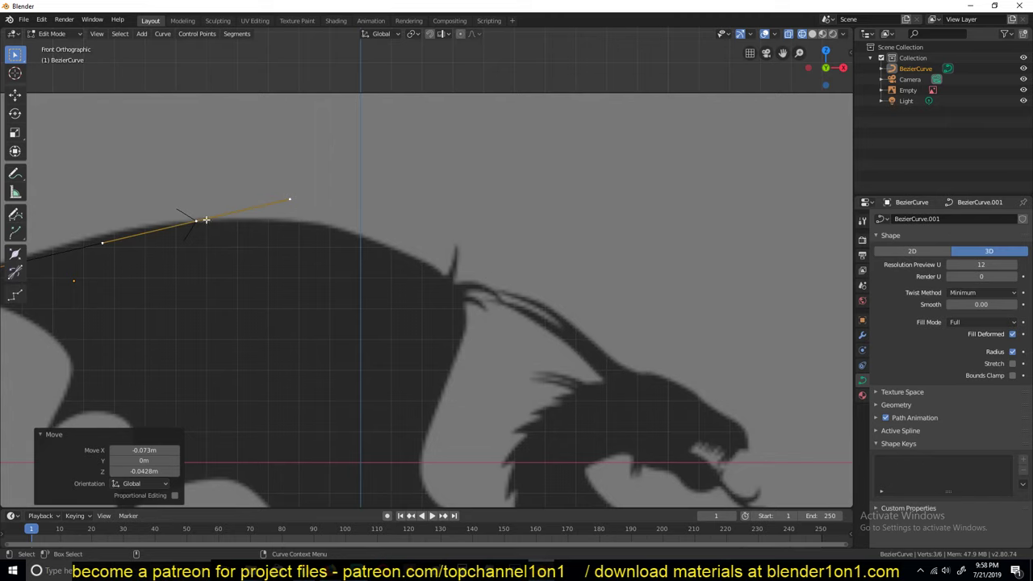
{"action": "key", "text": "e"}
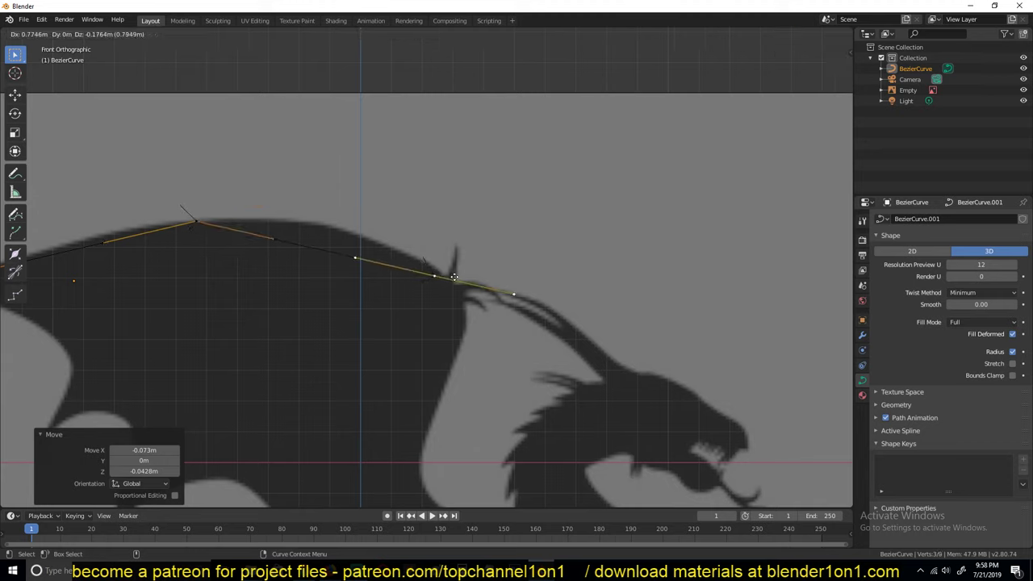
{"action": "left_click", "coordinate": [464, 277]}
{"action": "key", "text": "e"}
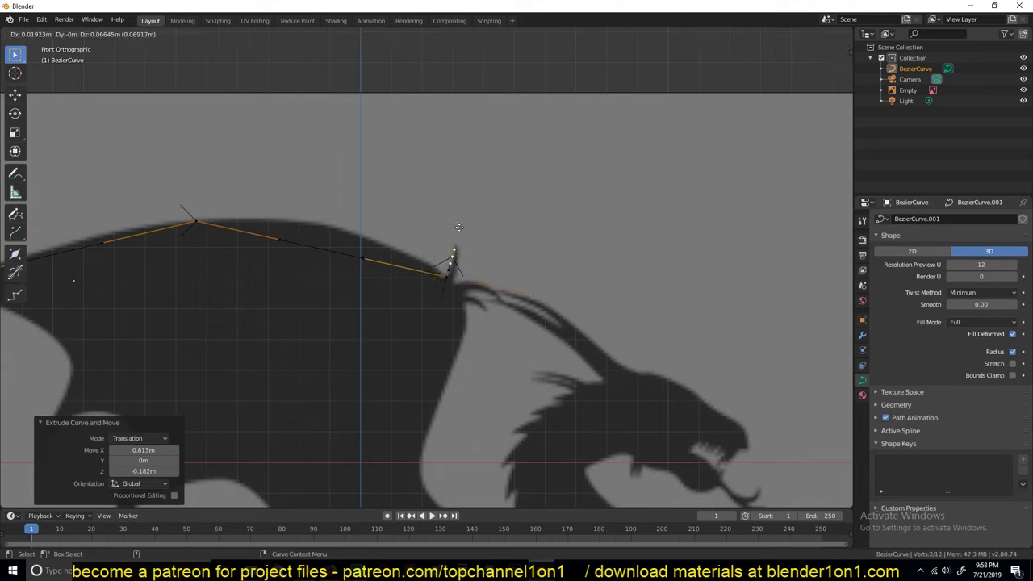
{"action": "left_click", "coordinate": [461, 220]}
{"action": "key", "text": "e"}
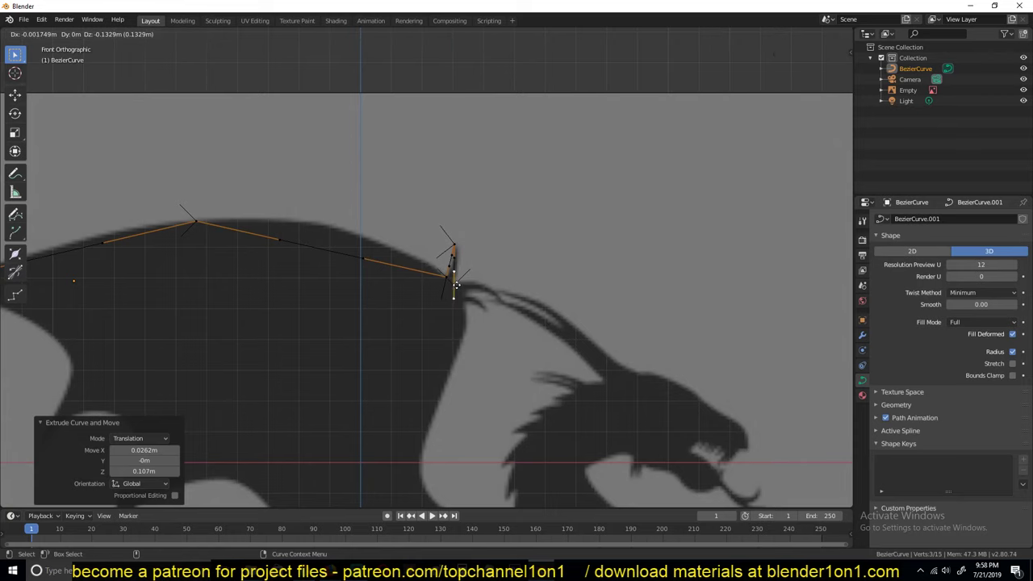
{"action": "left_click", "coordinate": [456, 287]}
Extrude two points out to the tip of the horn behind the spike and back to the wing's inner edge.
{"action": "key", "text": "e"}
{"action": "left_click", "coordinate": [501, 301]}
{"action": "key", "text": "e"}
{"action": "left_click", "coordinate": [467, 299]}
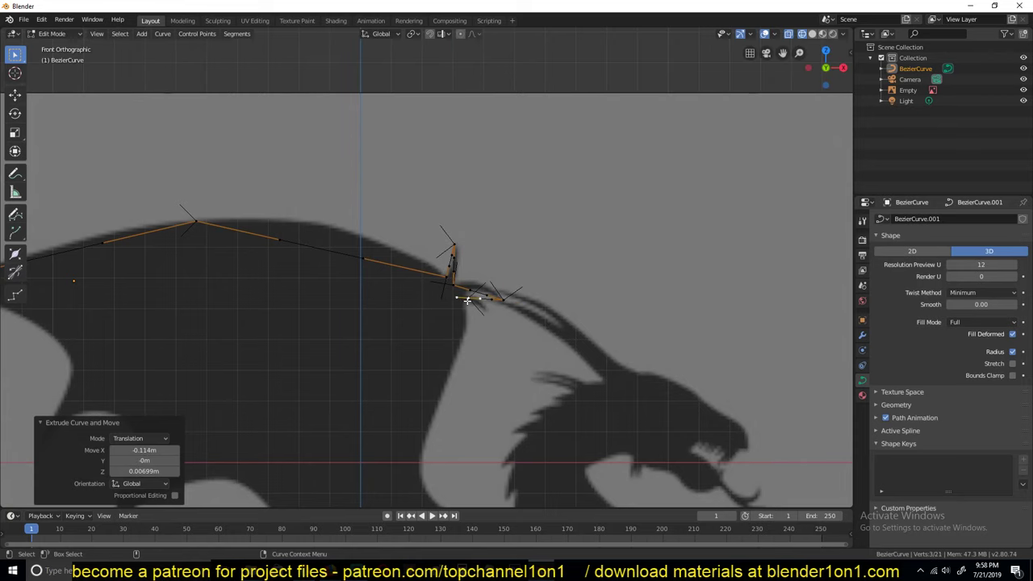
Extrude three points down the wing's inner edge and along the dragon's back to the base of the neck.
{"action": "middle_click_drag", "start_coordinate": [486, 339], "coordinate": [480, 235], "text": "shift"}
{"action": "middle_click_drag", "start_coordinate": [486, 284], "coordinate": [502, 201], "text": "shift"}
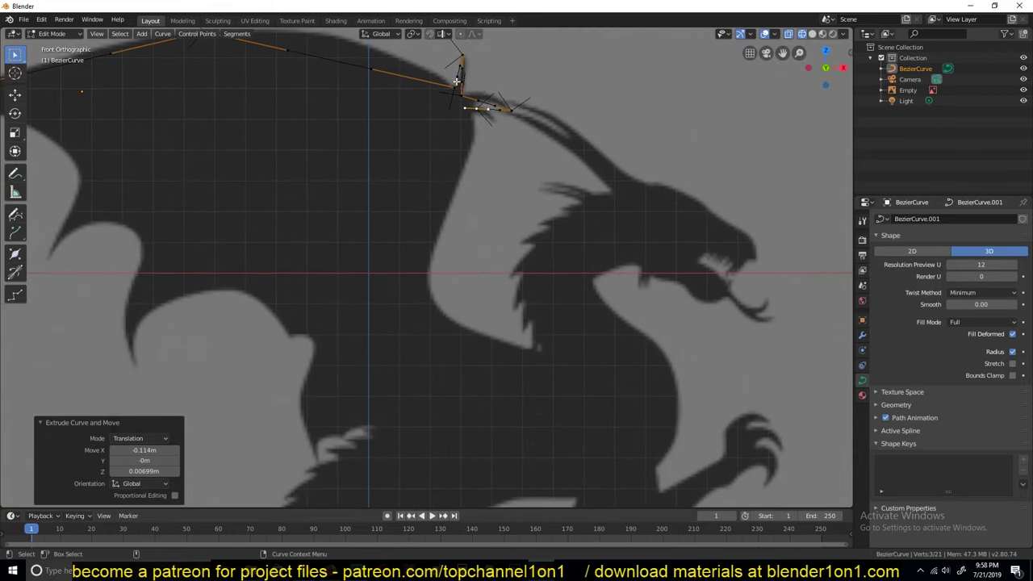
{"action": "key", "text": "e"}
{"action": "left_click", "coordinate": [431, 173]}
{"action": "key", "text": "e"}
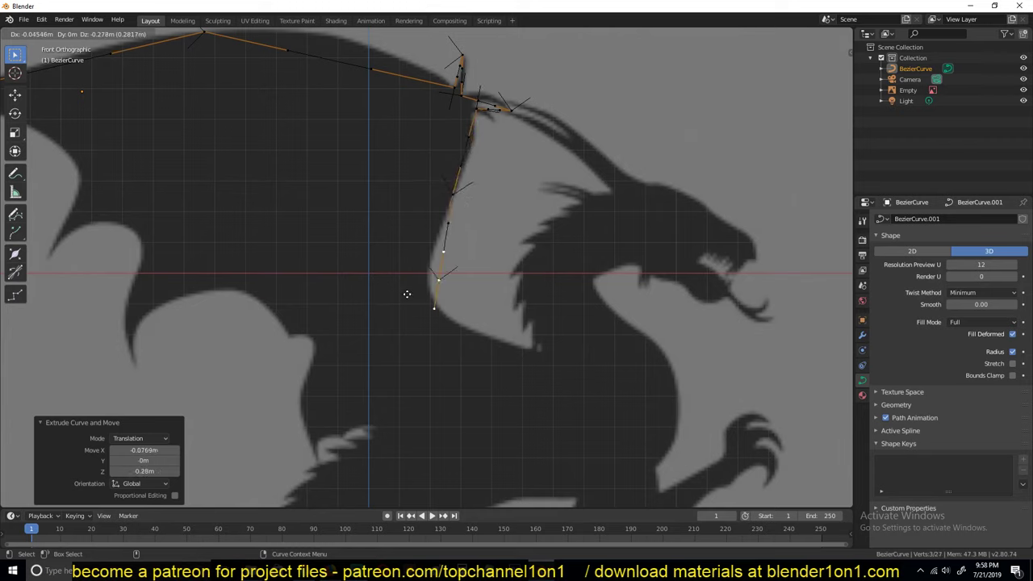
{"action": "left_click", "coordinate": [401, 310]}
{"action": "key", "text": "e"}
{"action": "left_click", "coordinate": [517, 357]}
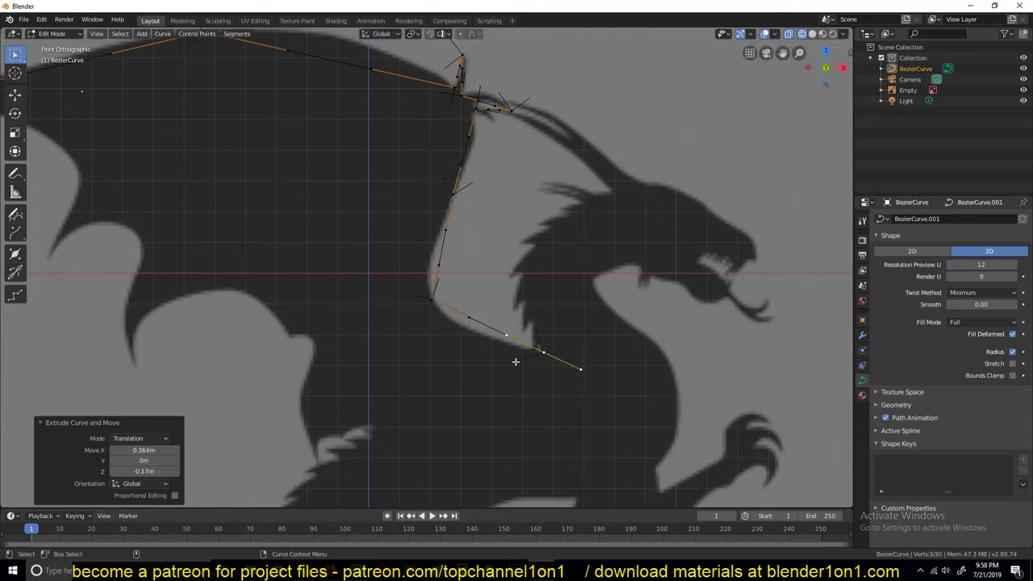
Extrude three points around the lowest small spikes at the back of the dragon's neck.
{"action": "key", "text": "e"}
{"action": "left_click", "coordinate": [516, 327]}
{"action": "key", "text": "e"}
{"action": "left_click", "coordinate": [507, 336]}
{"action": "key", "text": "e"}
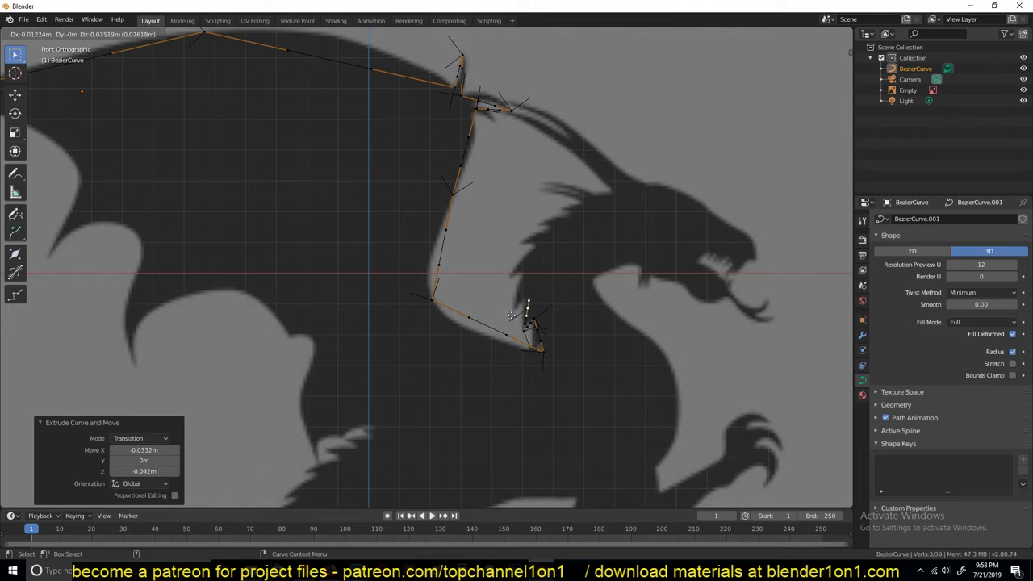
{"action": "left_click", "coordinate": [509, 309]}
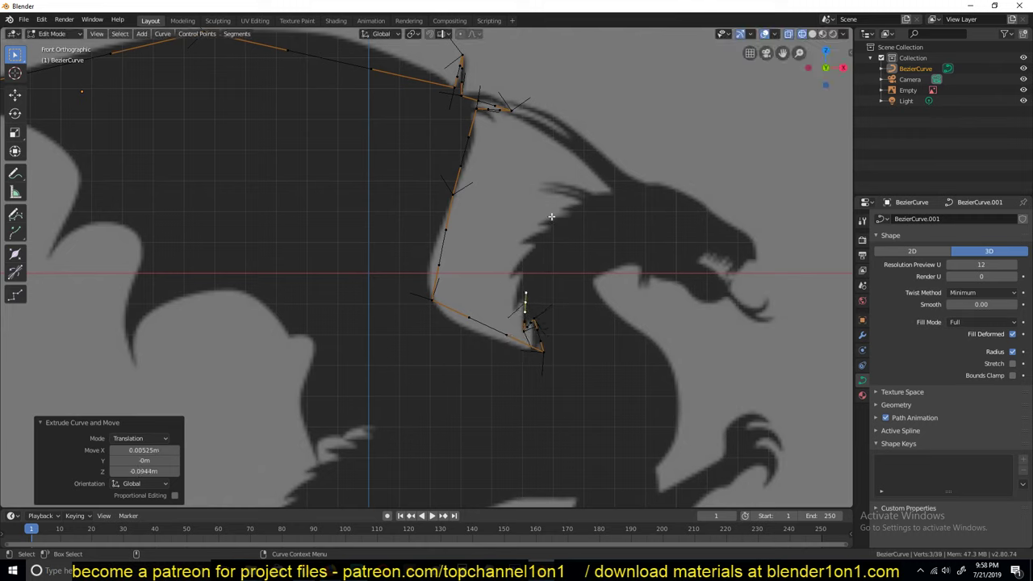
Extrude three points up the neck's spiky edge to the back of the head and along the horn's underside to its tip.
{"action": "key", "text": "e"}
{"action": "left_click", "coordinate": [576, 196]}
{"action": "key", "text": "e"}
{"action": "left_click", "coordinate": [607, 192]}
{"action": "key", "text": "e"}
{"action": "left_click", "coordinate": [514, 101]}
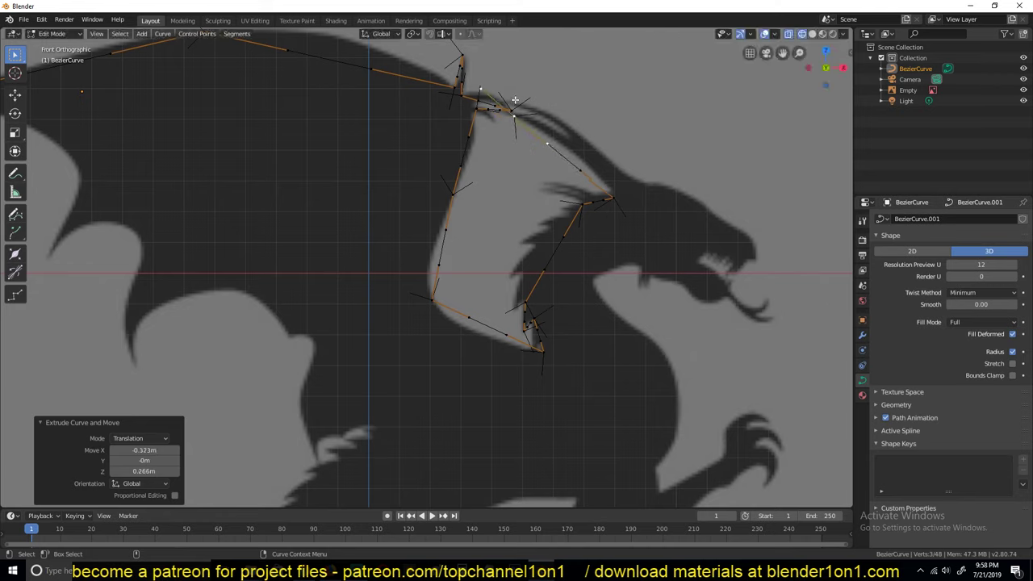
Extrude three points around the notch between the two horns and down the upper horn to the top of the head.
{"action": "key", "text": "e"}
{"action": "left_click", "coordinate": [594, 136]}
{"action": "key", "text": "e"}
{"action": "left_click", "coordinate": [537, 103]}
{"action": "key", "text": "e"}
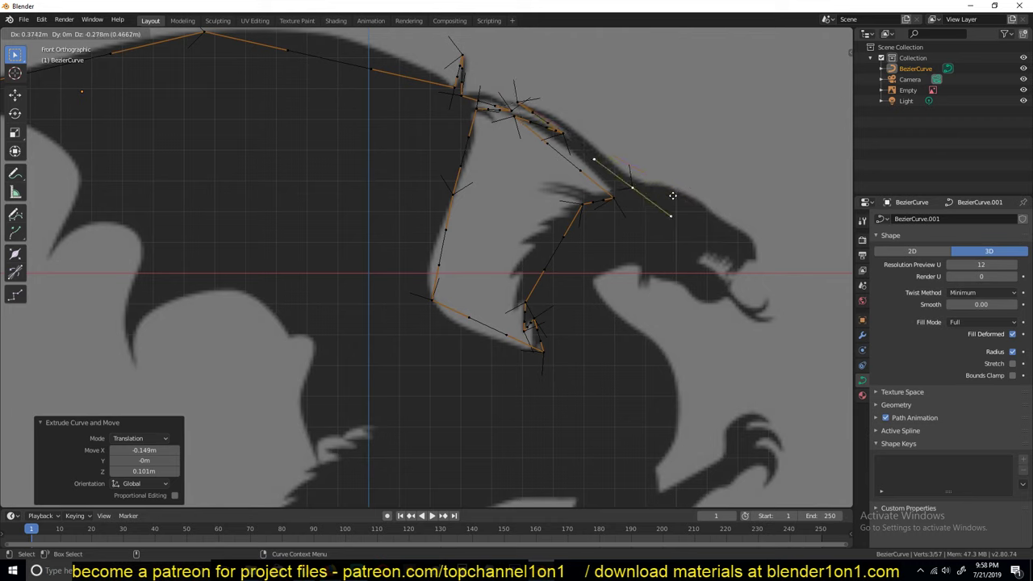
{"action": "left_click", "coordinate": [632, 187]}
Extrude three points along the dragon's forehead and down the snout to the tip of the nose.
{"action": "key", "text": "e"}
{"action": "left_click", "coordinate": [724, 201]}
{"action": "key", "text": "e"}
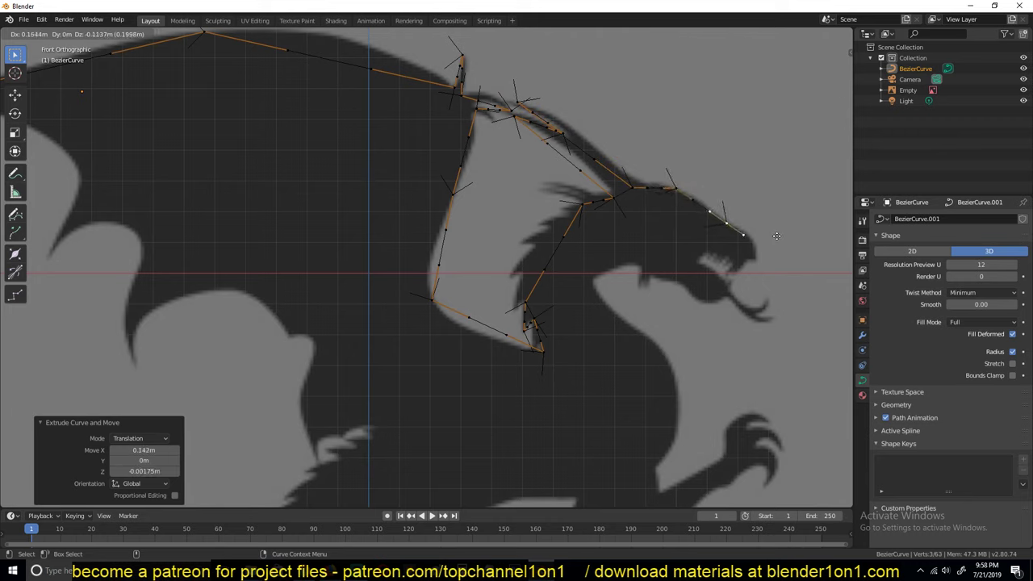
{"action": "left_click", "coordinate": [803, 256]}
{"action": "key", "text": "e"}
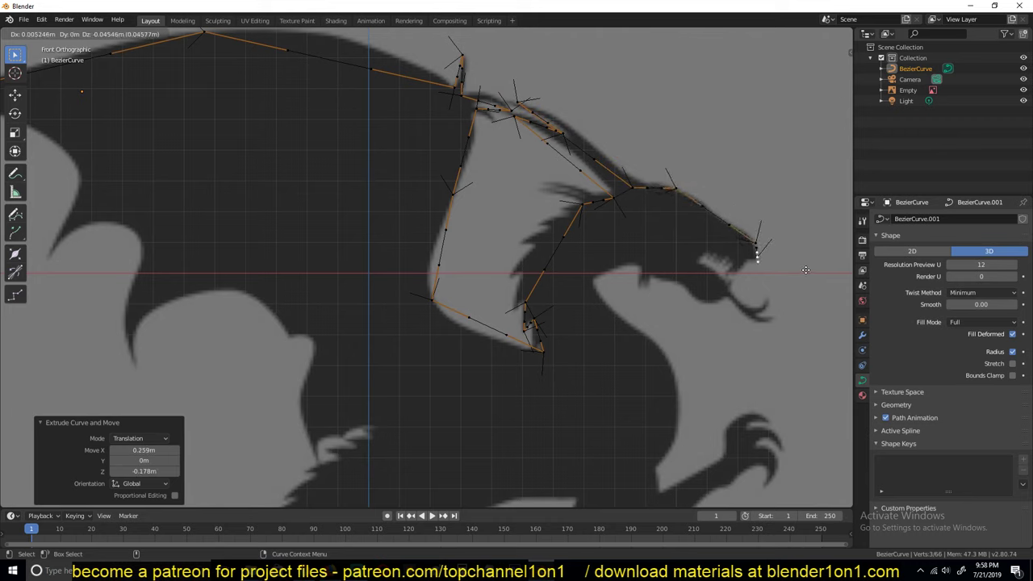
{"action": "left_click", "coordinate": [804, 270]}
Extrude five points along the upper jaw, into the open mouth and back out to the lower jaw's tip, skipping the tongue.
{"action": "key", "text": "e"}
{"action": "left_click", "coordinate": [793, 270]}
{"action": "key", "text": "e"}
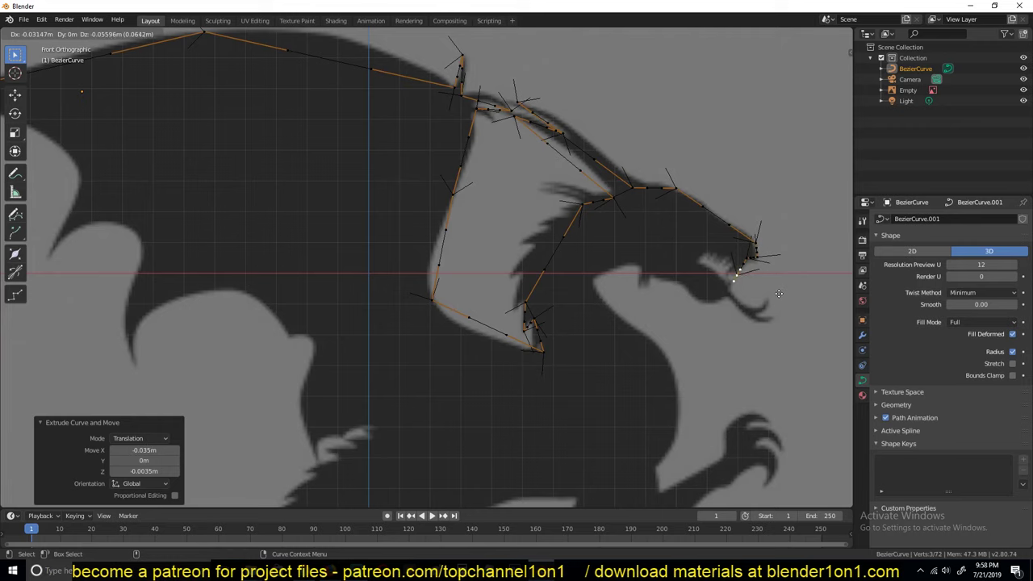
{"action": "left_click", "coordinate": [778, 294]}
{"action": "key", "text": "e"}
{"action": "left_click", "coordinate": [747, 270]}
{"action": "key", "text": "e"}
{"action": "left_click", "coordinate": [738, 279]}
{"action": "key", "text": "e"}
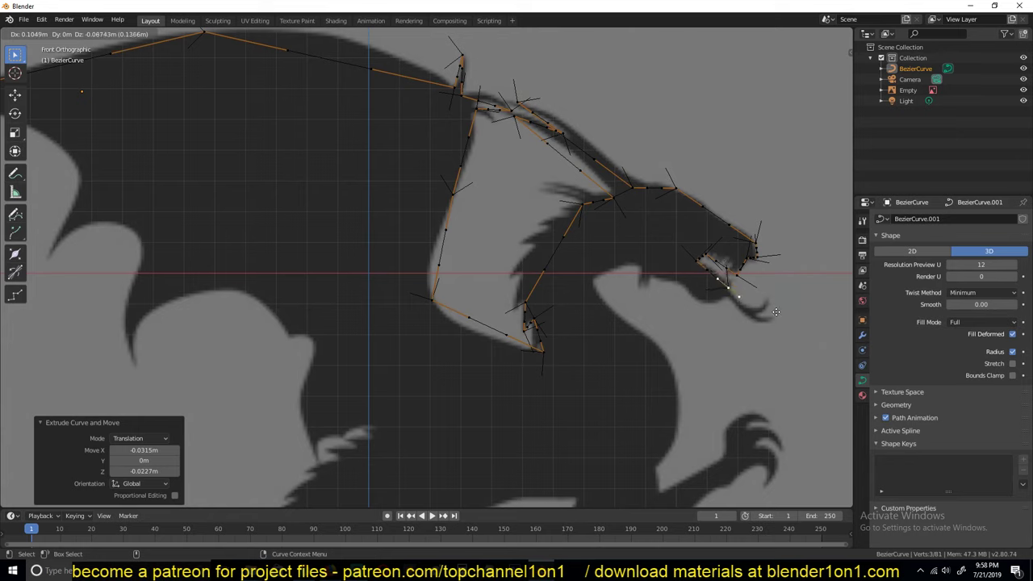
{"action": "left_click", "coordinate": [773, 310]}
Extrude the curve along the underside of the lower jaw to the dragon's throat.
{"action": "key", "text": "e"}
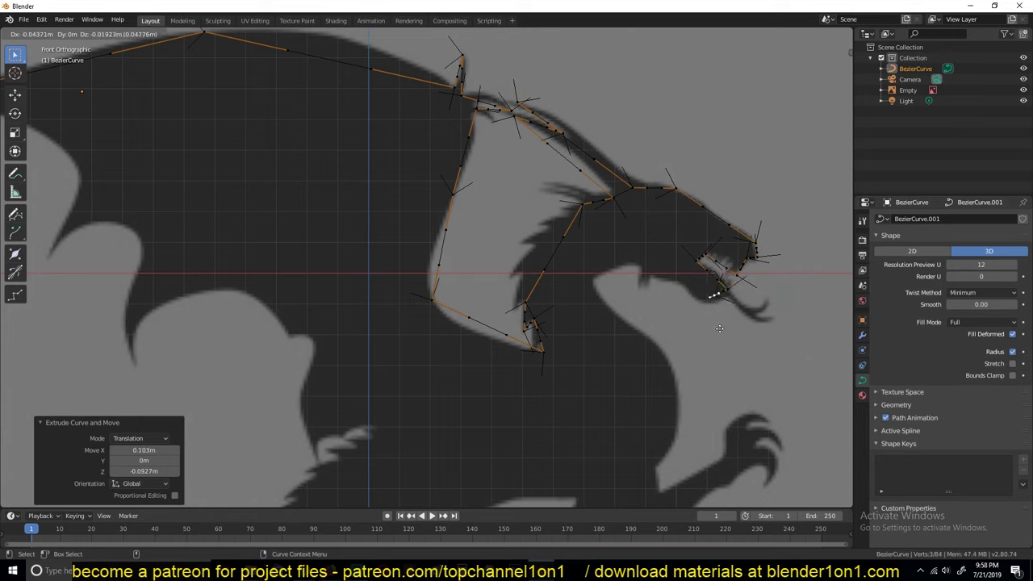
{"action": "left_click", "coordinate": [719, 335]}
{"action": "key", "text": "e"}
{"action": "left_click", "coordinate": [689, 314]}
{"action": "key", "text": "e"}
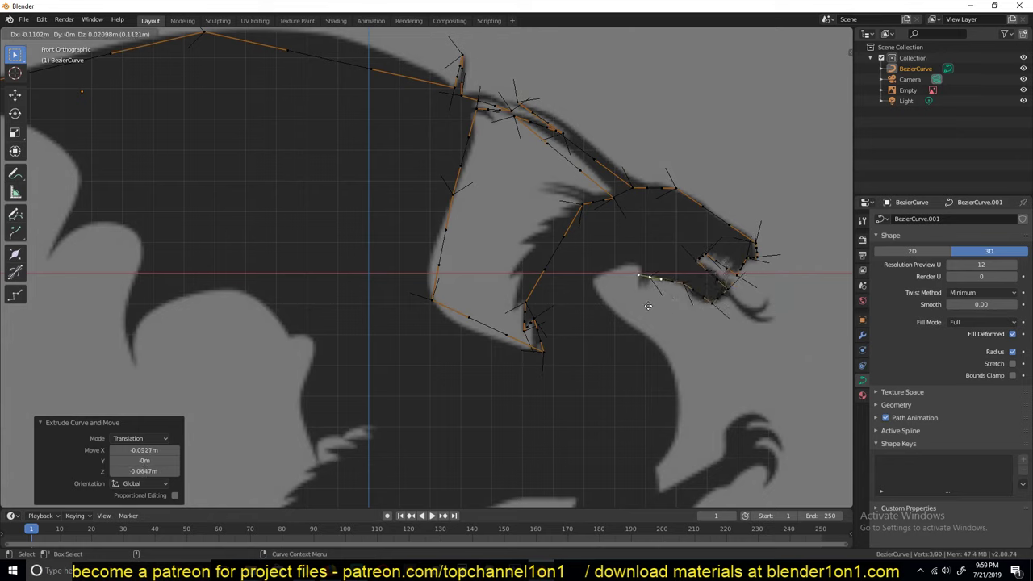
{"action": "left_click", "coordinate": [612, 284]}
{"action": "key", "text": "e"}
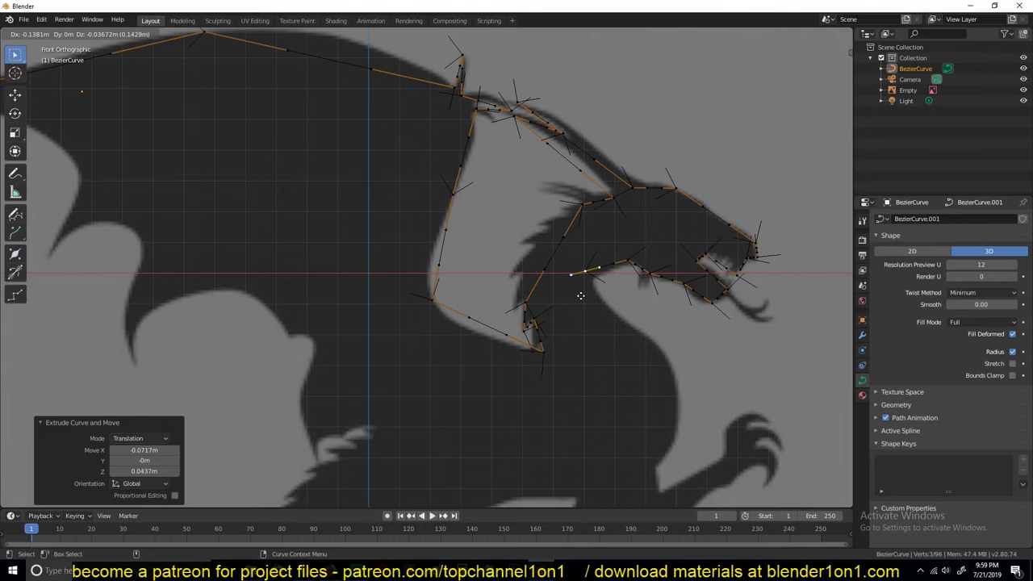
{"action": "left_click", "coordinate": [592, 300]}
Extrude three points down the front of the neck and chest toward the top of the raised arm.
{"action": "key", "text": "e"}
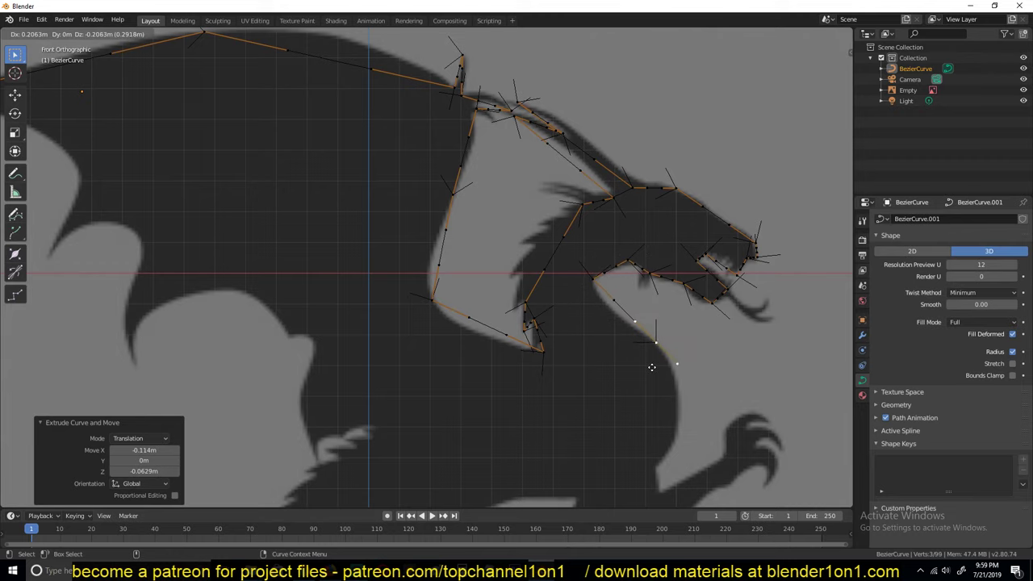
{"action": "left_click", "coordinate": [659, 368]}
{"action": "middle_click_drag", "start_coordinate": [636, 360], "coordinate": [550, 155], "text": "shift"}
{"action": "key", "text": "e"}
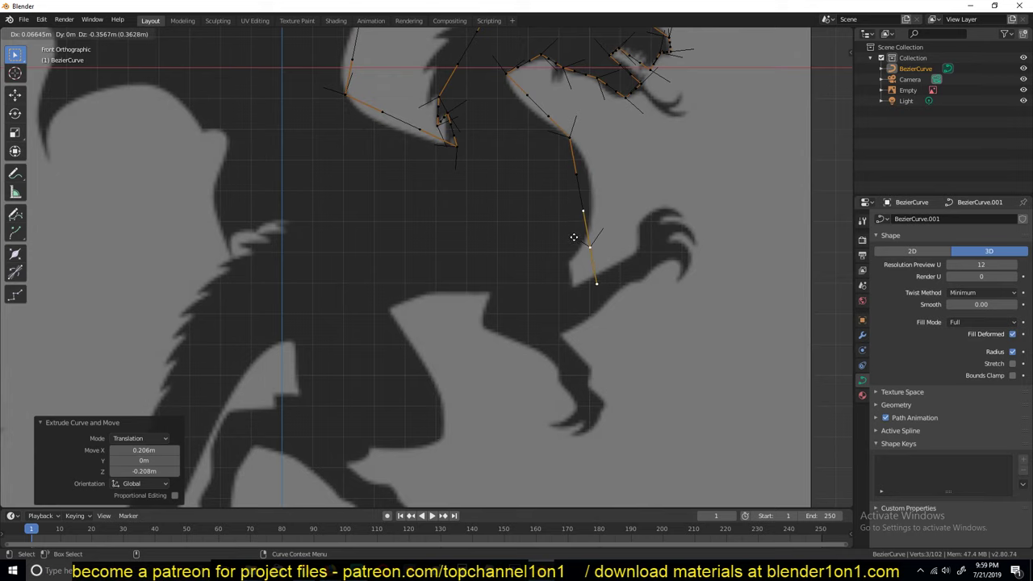
{"action": "left_click", "coordinate": [575, 230]}
{"action": "key", "text": "e"}
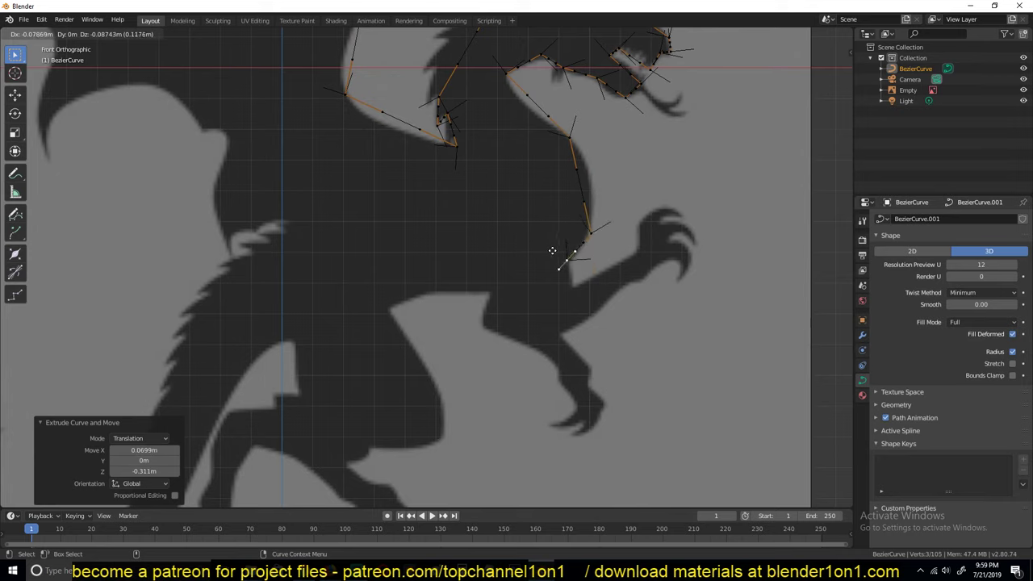
{"action": "left_click", "coordinate": [562, 274]}
Extrude the curve along the raised forearm's upper edge to the hand and around the uppermost claw.
{"action": "key", "text": "e"}
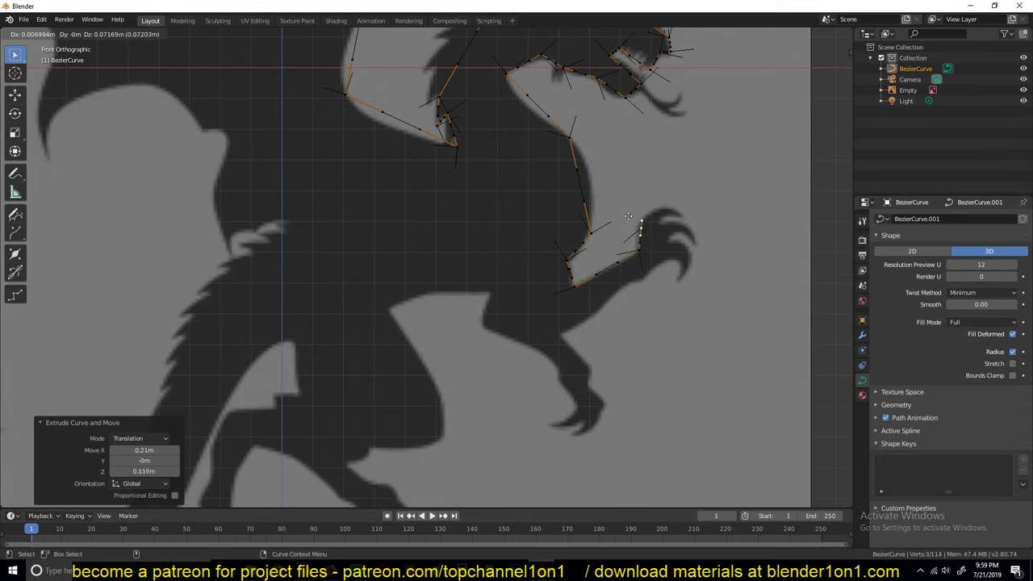
{"action": "left_click", "coordinate": [633, 215]}
{"action": "key", "text": "e"}
{"action": "left_click", "coordinate": [670, 205]}
{"action": "key", "text": "e"}
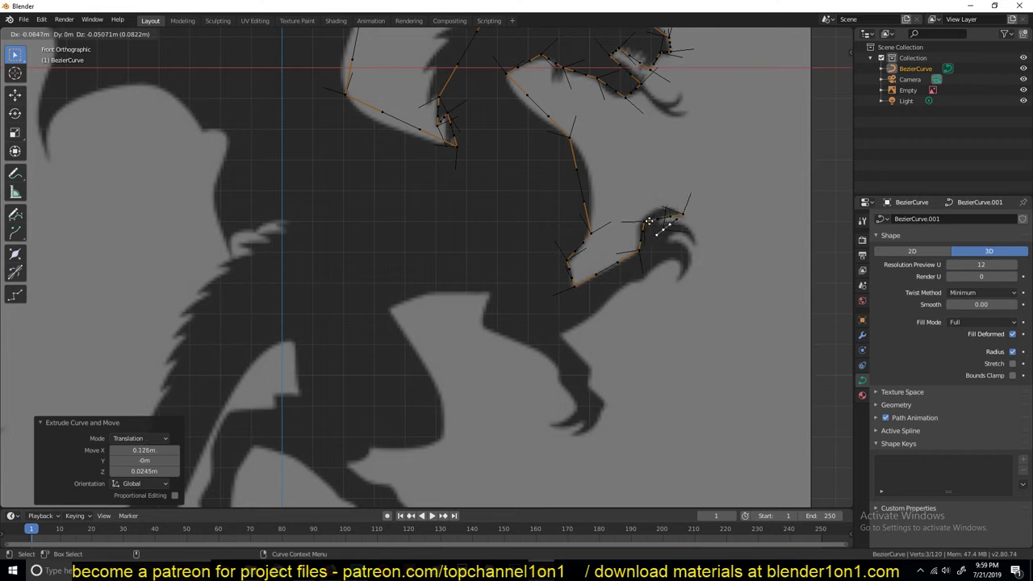
{"action": "left_click", "coordinate": [653, 235]}
Extrude the curve around the remaining lower claws of the raised hand and back toward the palm.
{"action": "key", "text": "e"}
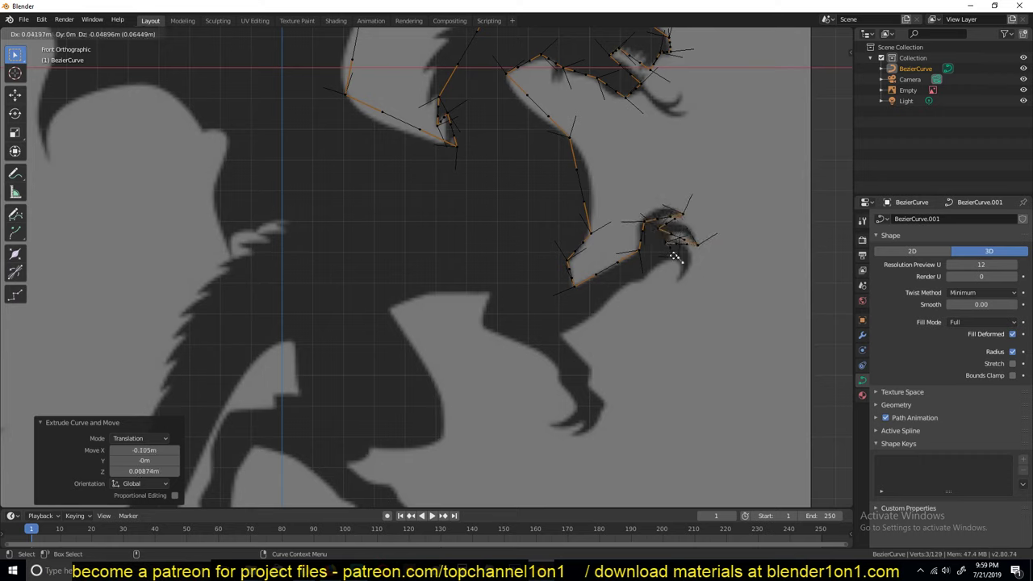
{"action": "left_click", "coordinate": [674, 270]}
{"action": "key", "text": "e"}
{"action": "left_click", "coordinate": [665, 259]}
Extrude the curve along the underside of the raised forearm down toward the elbow.
{"action": "key", "text": "e"}
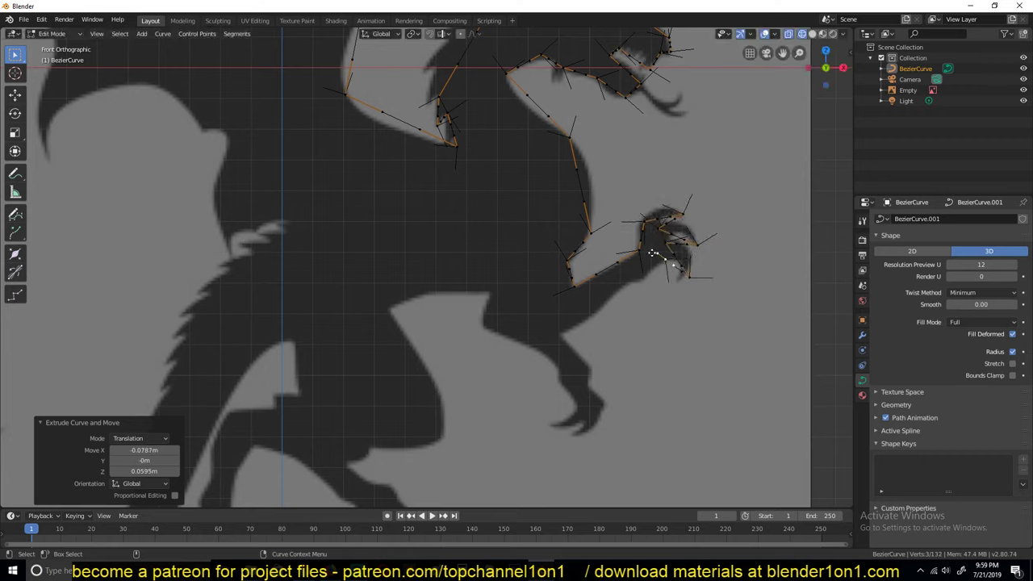
{"action": "left_click", "coordinate": [627, 277]}
{"action": "key", "text": "e"}
{"action": "left_click", "coordinate": [602, 295]}
{"action": "key", "text": "e"}
{"action": "left_click", "coordinate": [574, 311]}
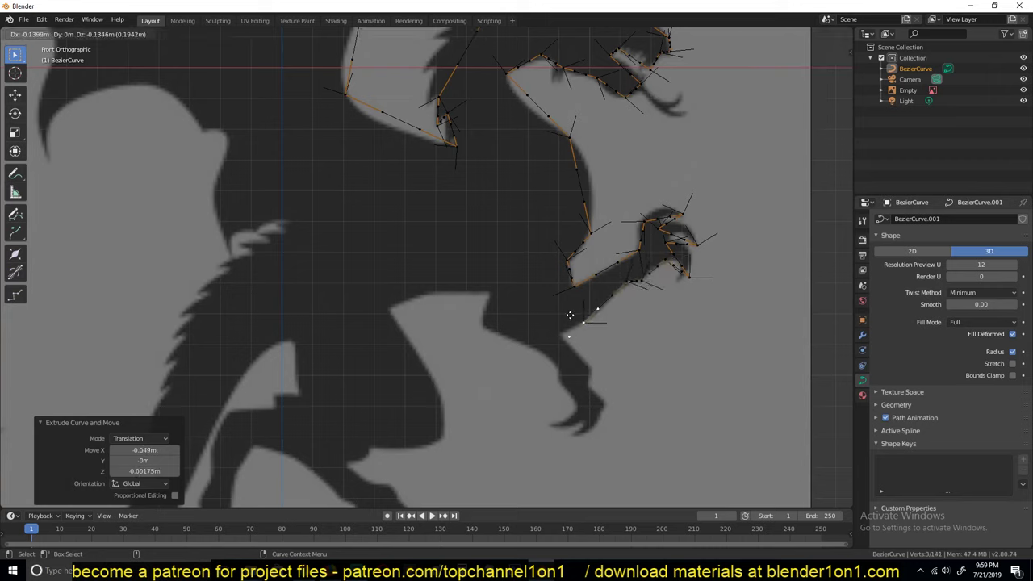
Extrude three points past the lower arm, skipping it, up to the belly and along the belly's edge toward the hind leg.
{"action": "key", "text": "e"}
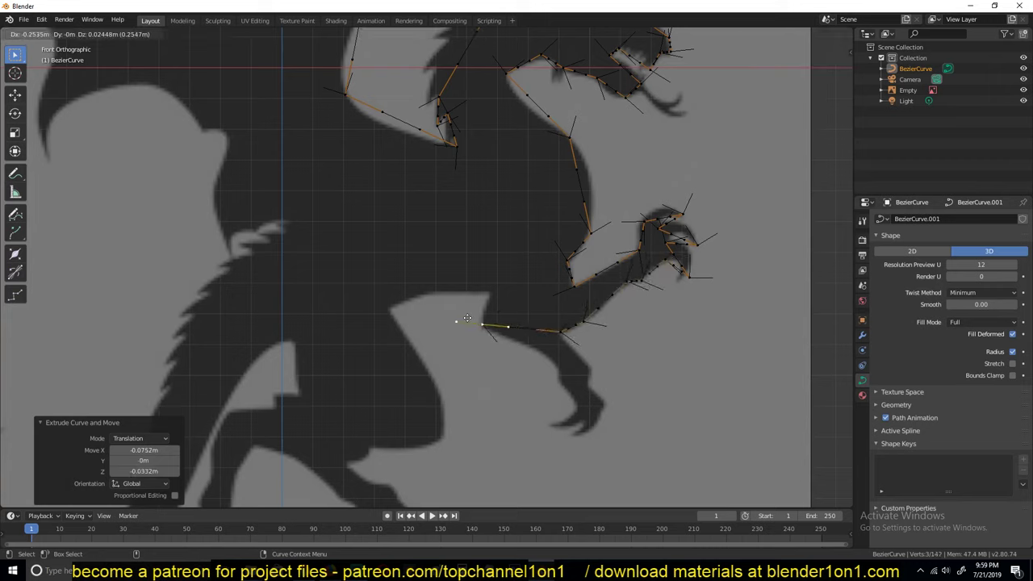
{"action": "left_click", "coordinate": [462, 320]}
{"action": "key", "text": "e"}
{"action": "left_click", "coordinate": [480, 286]}
{"action": "key", "text": "e"}
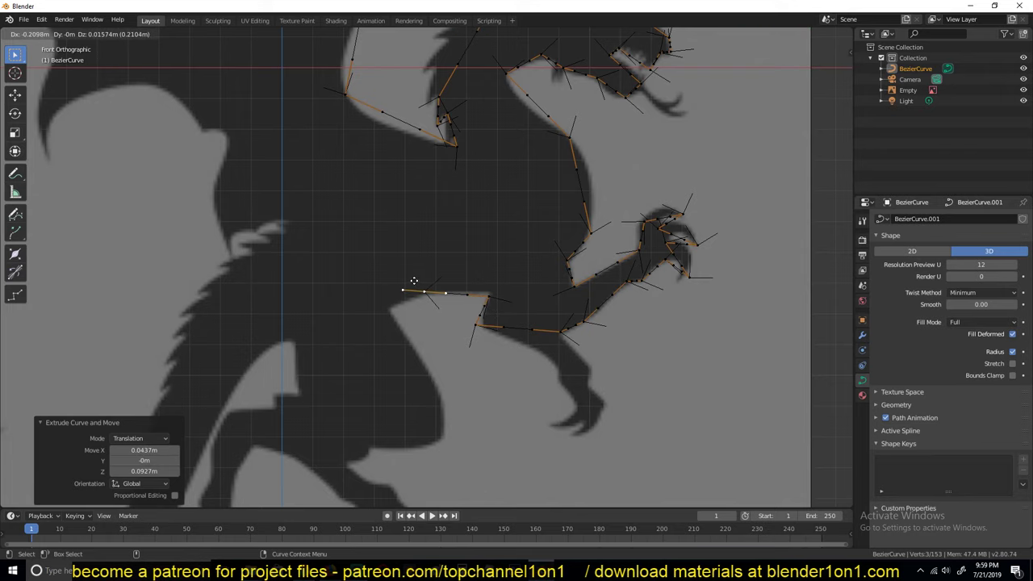
{"action": "left_click", "coordinate": [403, 288]}
Extrude the curve across the body, skipping the legs, to the spikes on the back and up the wing's inner edge.
{"action": "middle_click_drag", "start_coordinate": [333, 311], "coordinate": [430, 354], "text": "shift"}
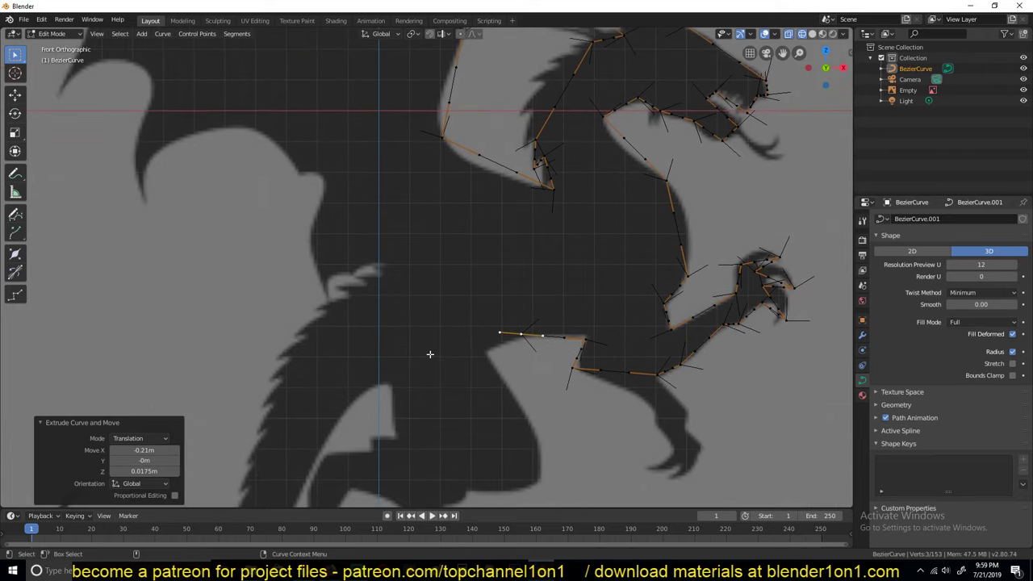
{"action": "left_click", "coordinate": [276, 277]}
{"action": "key", "text": "e"}
{"action": "left_click", "coordinate": [229, 304]}
{"action": "key", "text": "e"}
{"action": "left_click", "coordinate": [214, 236]}
Extrude the curve around the small bump at the wing's inner edge and to the top of the first scallop.
{"action": "key", "text": "e"}
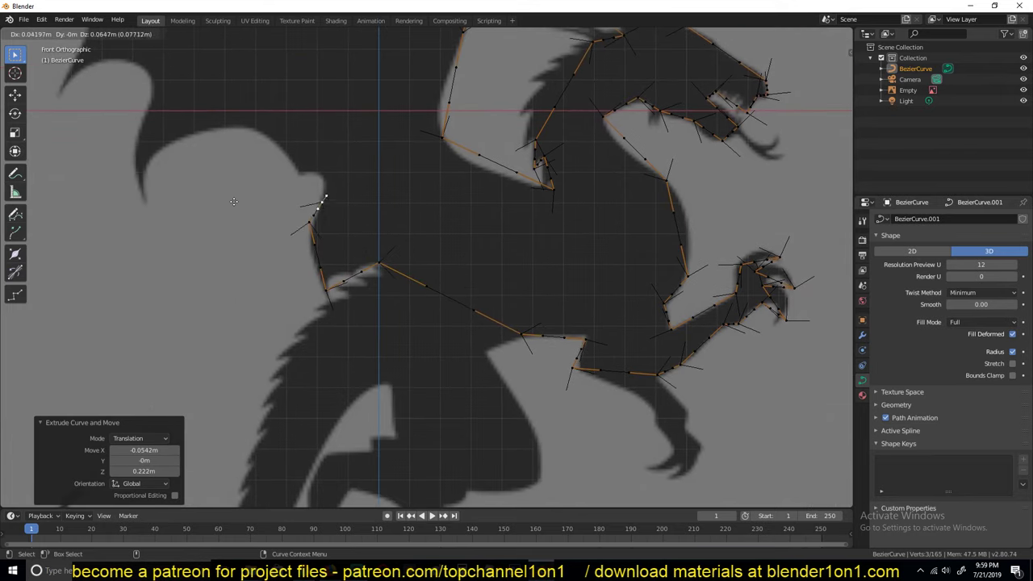
{"action": "left_click", "coordinate": [232, 185]}
{"action": "key", "text": "e"}
{"action": "left_click", "coordinate": [206, 179]}
{"action": "key", "text": "e"}
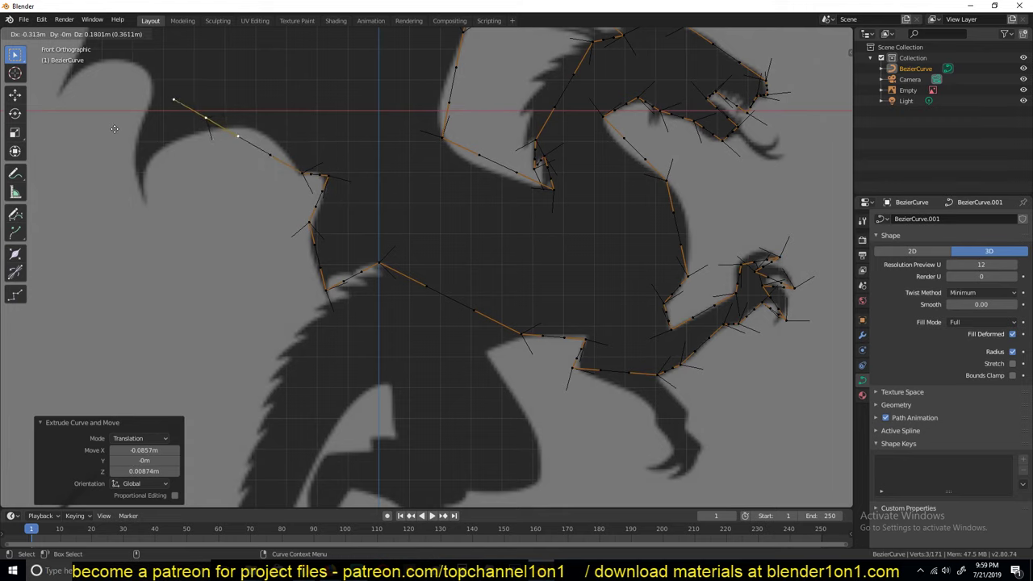
{"action": "left_click", "coordinate": [121, 133]}
Extrude the curve along the wing's lower edge, down to the first pointed tip, up around the second scallop and out to the next tip.
{"action": "key", "text": "e"}
{"action": "left_click", "coordinate": [46, 215]}
{"action": "key", "text": "e"}
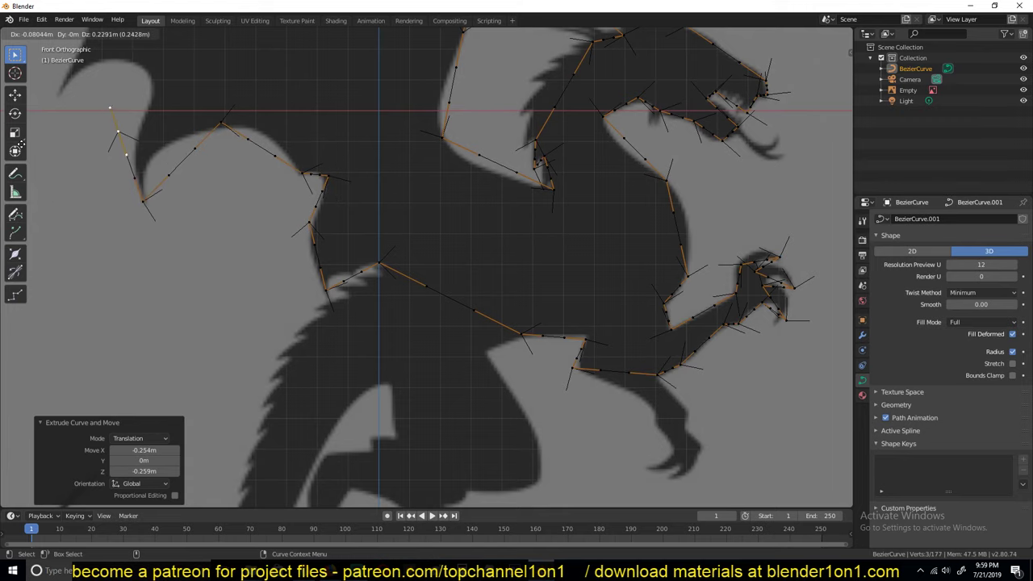
{"action": "left_click", "coordinate": [38, 135]}
{"action": "middle_click_drag", "start_coordinate": [39, 135], "coordinate": [115, 199], "text": "shift"}
{"action": "key", "text": "e"}
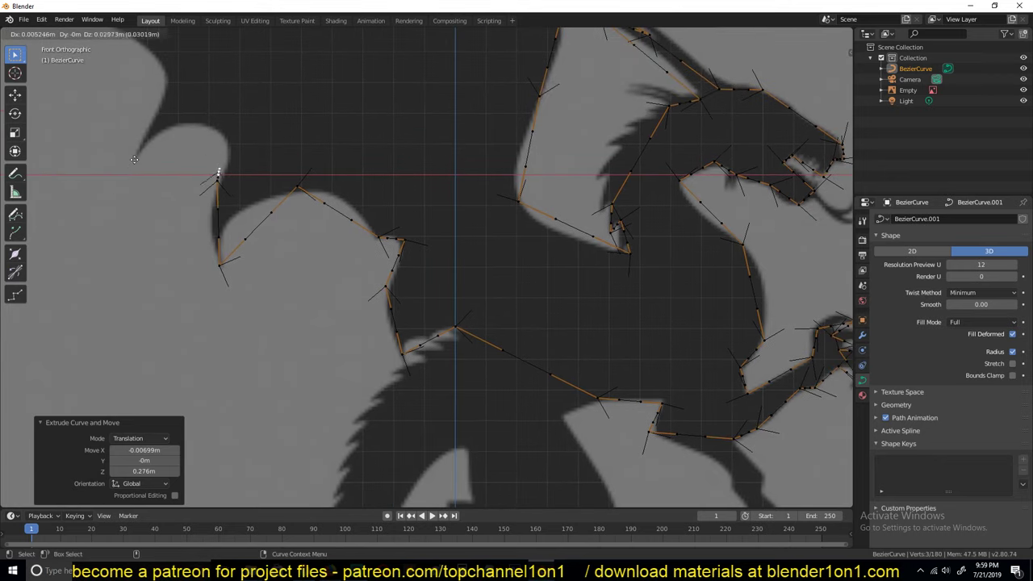
{"action": "left_click", "coordinate": [134, 132]}
{"action": "key", "text": "e"}
{"action": "left_click", "coordinate": [59, 156]}
Extrude a last point at the bend of the outermost wing scallop and close the curve with Toggle Cyclic.
{"action": "middle_click_drag", "start_coordinate": [131, 151], "coordinate": [231, 270], "text": "shift"}
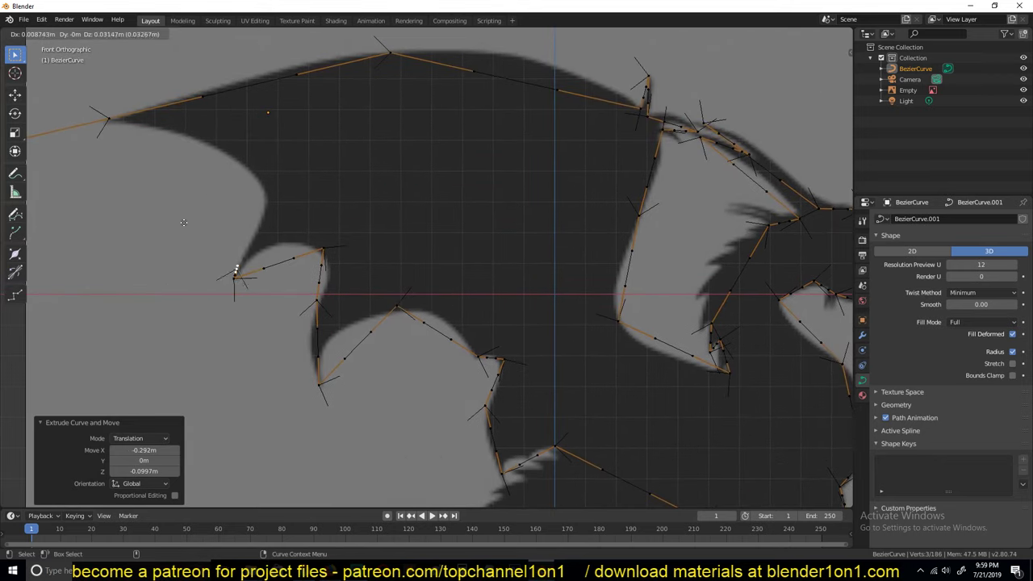
{"action": "key", "text": "e"}
{"action": "left_click", "coordinate": [259, 188]}
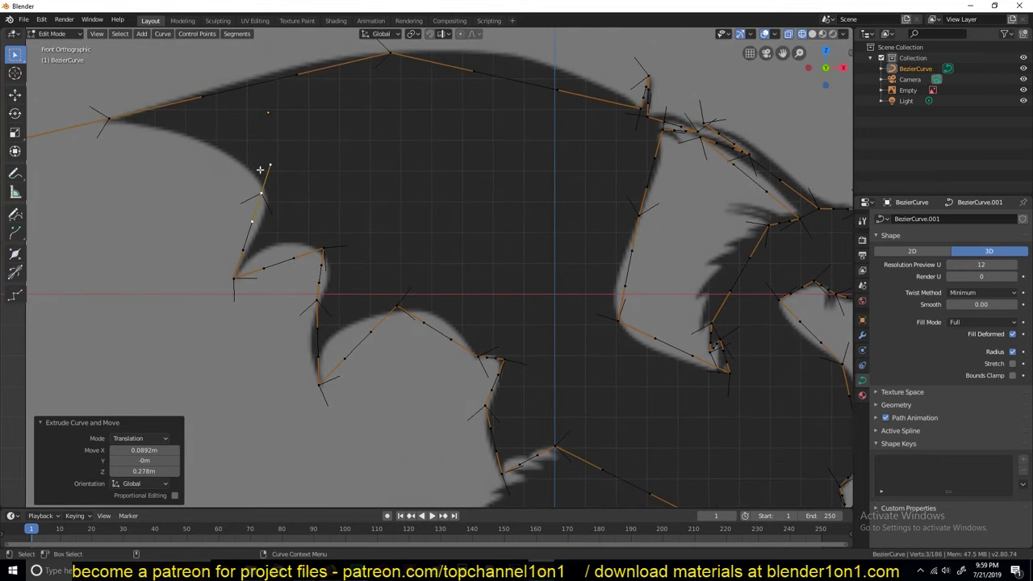
{"action": "key", "text": "alt+c"}
Set the handle type of the control point at the peak of the wing's upper edge to Automatic.
{"action": "middle_click_drag", "start_coordinate": [420, 207], "coordinate": [522, 253], "text": "shift"}
{"action": "middle_click_drag", "start_coordinate": [348, 171], "coordinate": [364, 234], "text": "shift"}
{"action": "scroll", "coordinate": [491, 192], "scroll_direction": "up", "scroll_amount": 3}
{"action": "middle_click_drag", "start_coordinate": [337, 200], "coordinate": [280, 241], "text": "shift"}
{"action": "scroll", "coordinate": [314, 229], "scroll_direction": "down", "scroll_amount": 3}
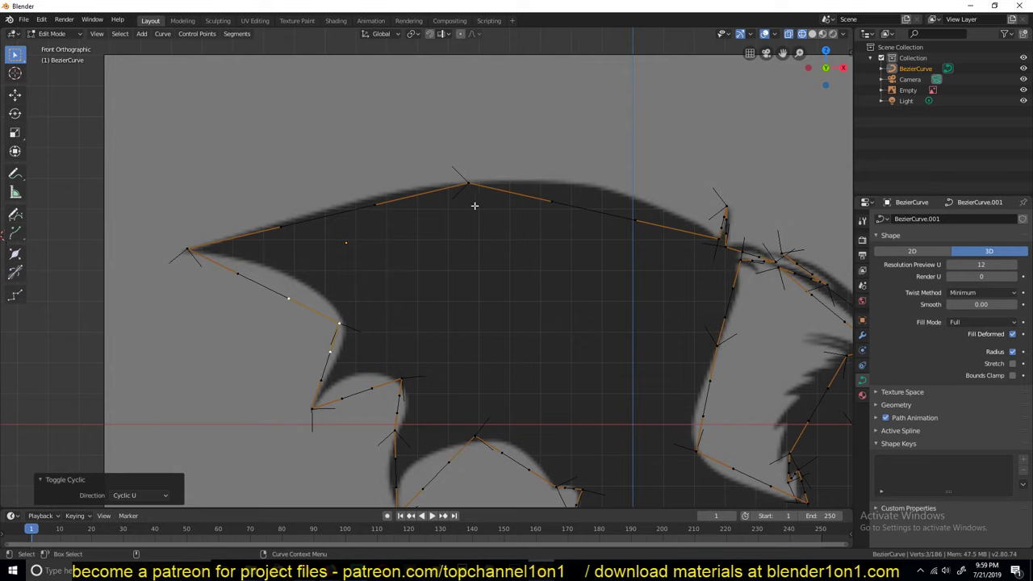
{"action": "left_click", "coordinate": [466, 183]}
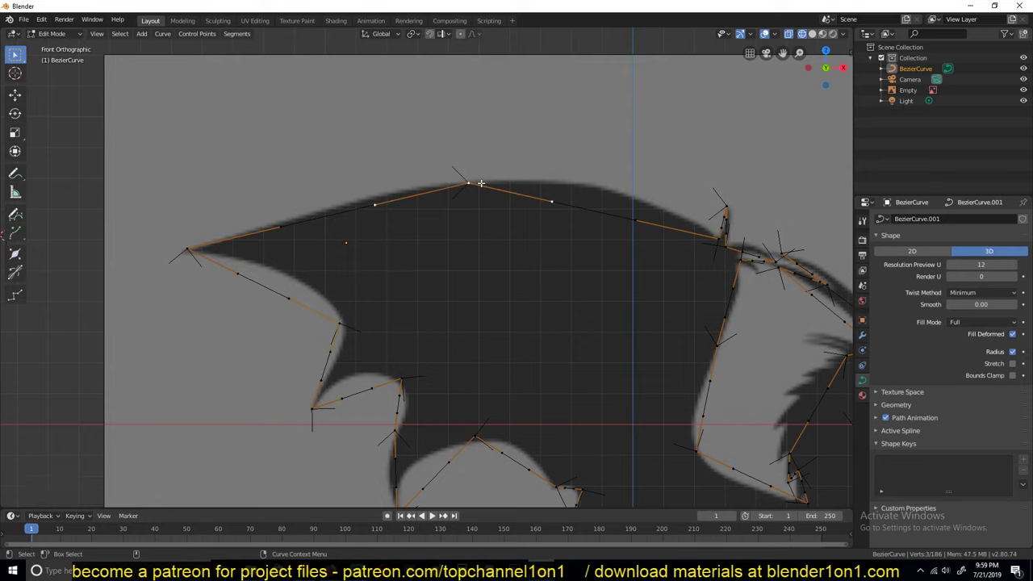
{"action": "key", "text": "v"}
{"action": "left_click", "coordinate": [484, 183]}
{"action": "right_click", "coordinate": [433, 183]}
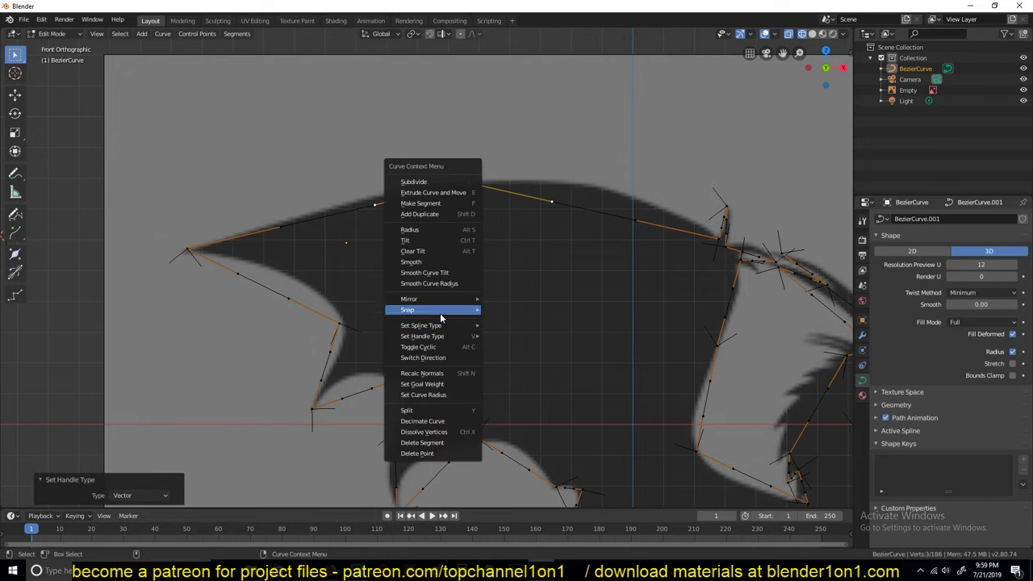
{"action": "mouse_move", "coordinate": [452, 336]}
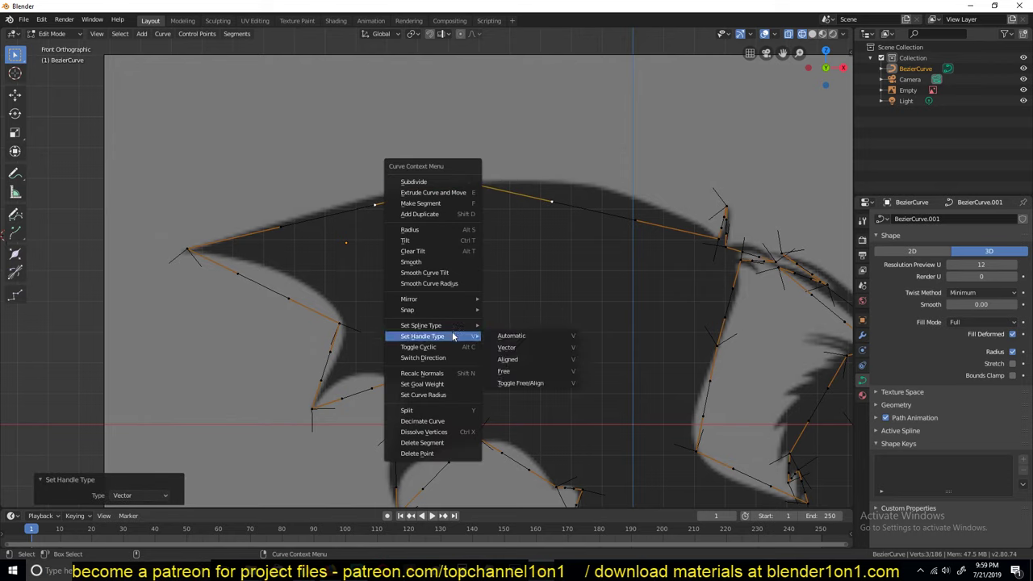
{"action": "left_click", "coordinate": [511, 336]}
{"action": "key", "text": "v"}
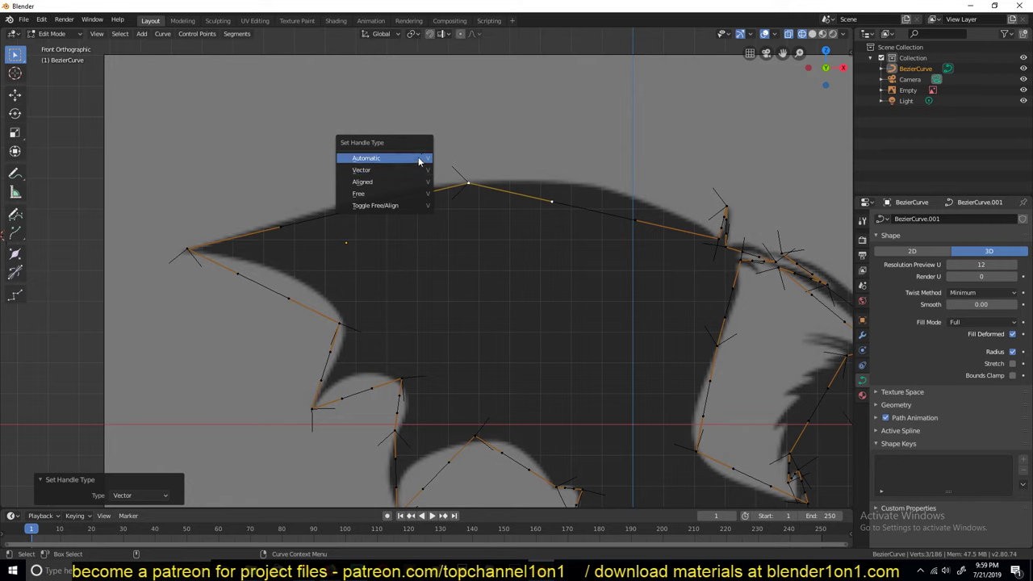
{"action": "left_click", "coordinate": [419, 159]}
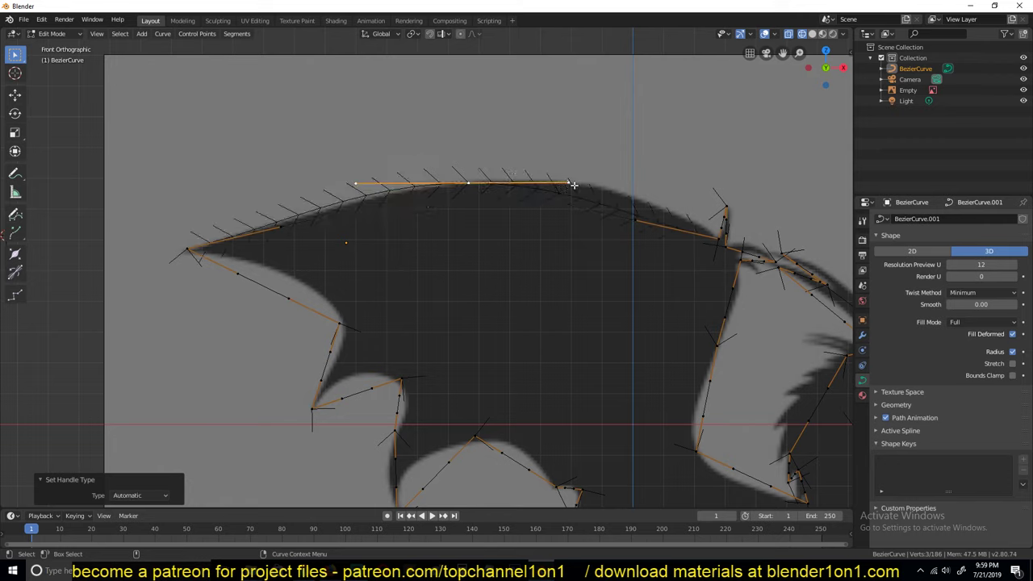
Adjust the wingtip's upper handle and shift the peak control point along the wing's upper edge to fit the silhouette.
{"action": "left_click", "coordinate": [291, 234]}
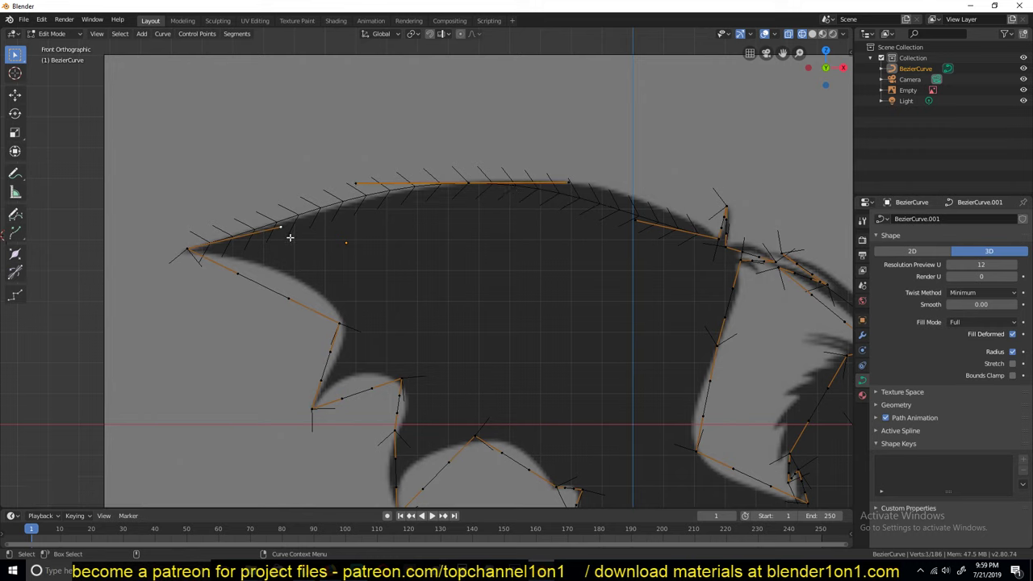
{"action": "key", "text": "g"}
{"action": "left_click", "coordinate": [290, 233]}
{"action": "left_click", "coordinate": [469, 181]}
{"action": "key", "text": "g"}
{"action": "left_click", "coordinate": [486, 180]}
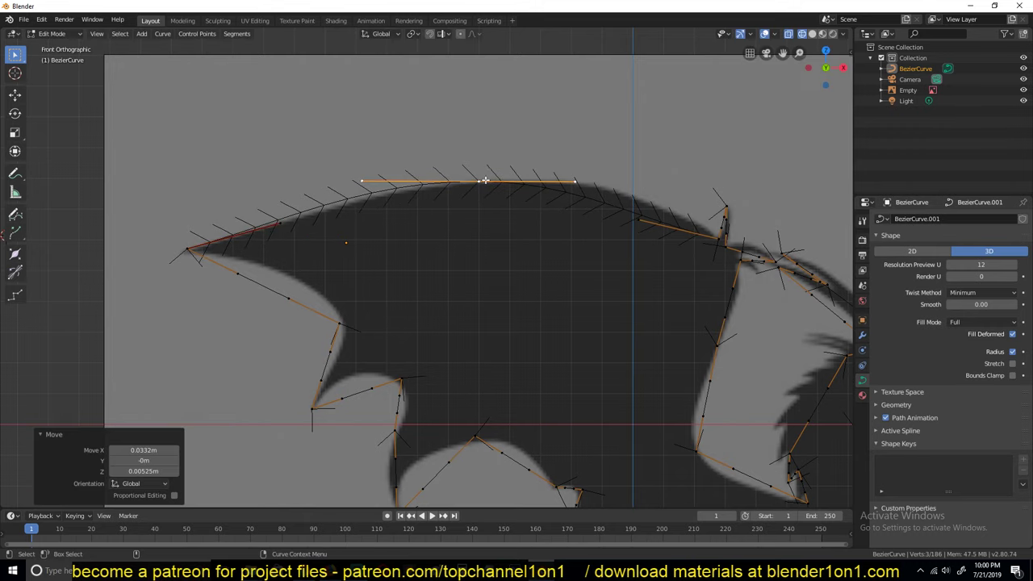
{"action": "left_click", "coordinate": [585, 189]}
{"action": "left_click", "coordinate": [469, 192]}
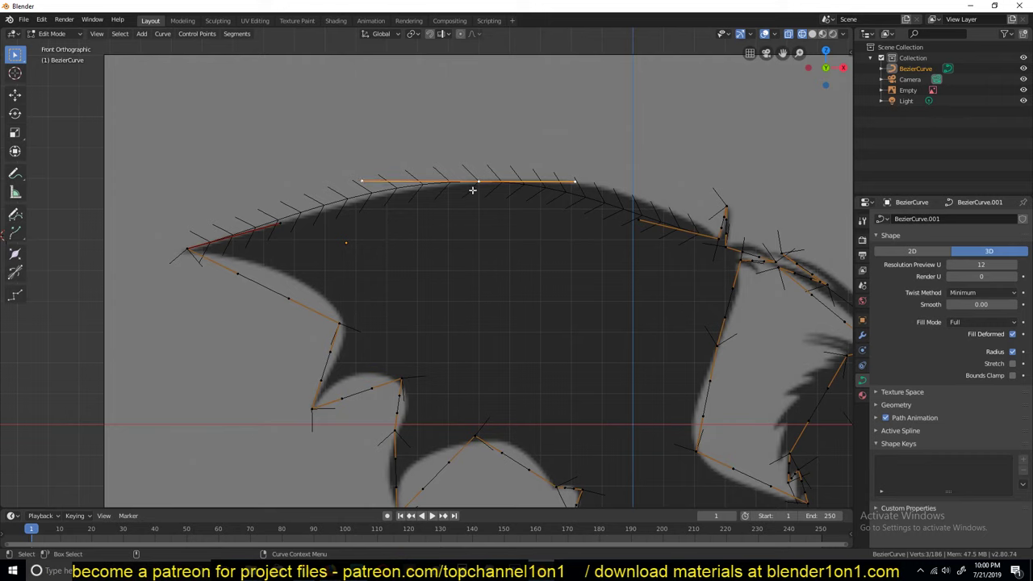
{"action": "left_click_drag", "start_coordinate": [473, 189], "coordinate": [475, 192]}
Lower the peak point's wingtip-side handle and raise the shoulder point's handle so the curve follows the wing's upper edge.
{"action": "left_click", "coordinate": [361, 185]}
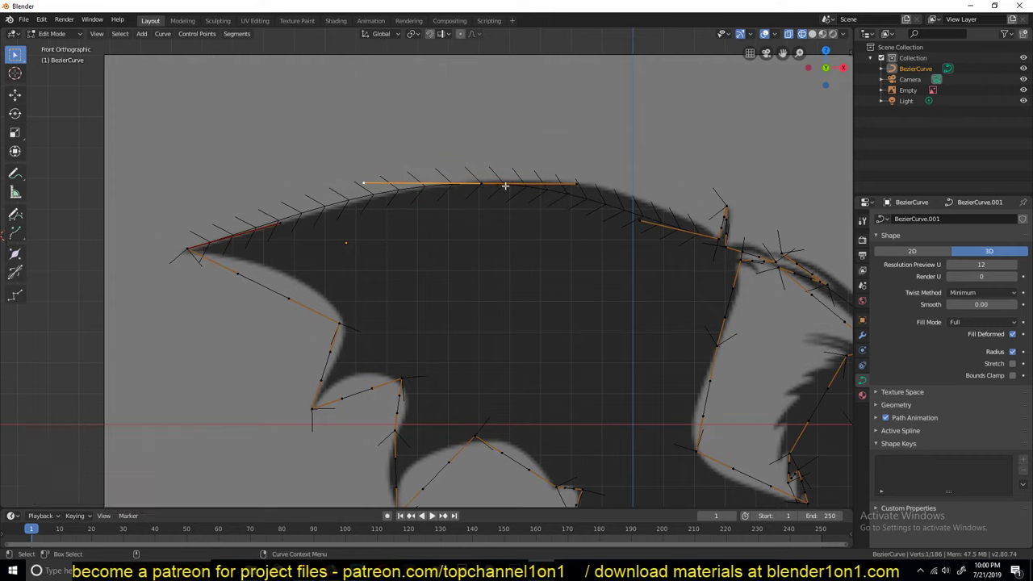
{"action": "key", "text": "g"}
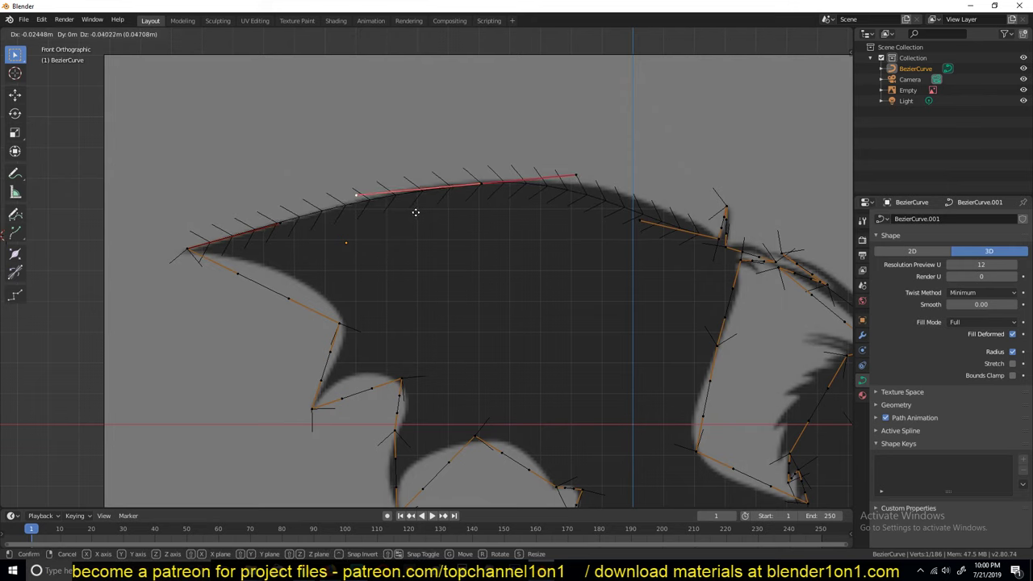
{"action": "left_click", "coordinate": [410, 213]}
{"action": "left_click", "coordinate": [644, 217]}
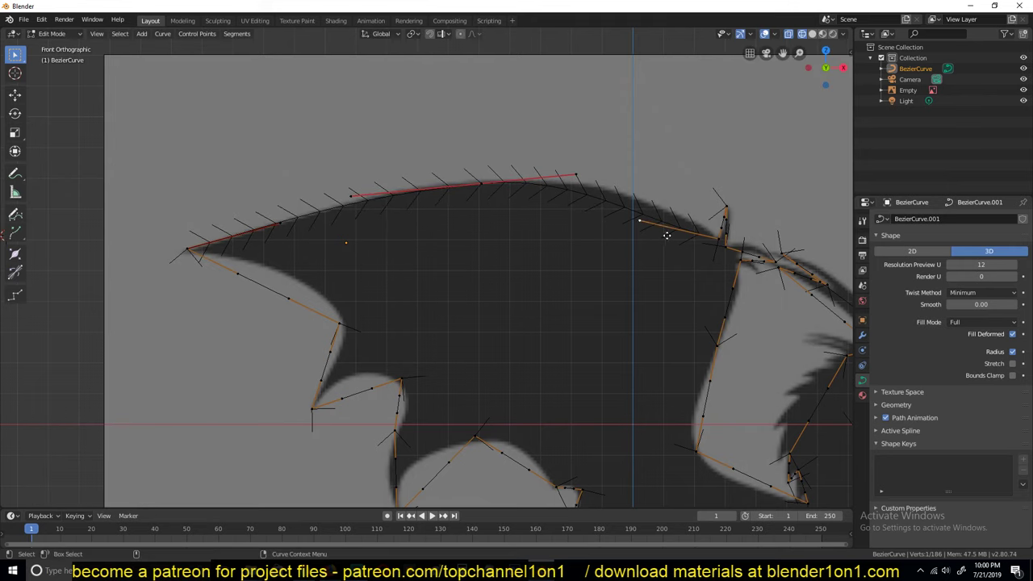
{"action": "key", "text": "g"}
{"action": "left_click", "coordinate": [666, 218]}
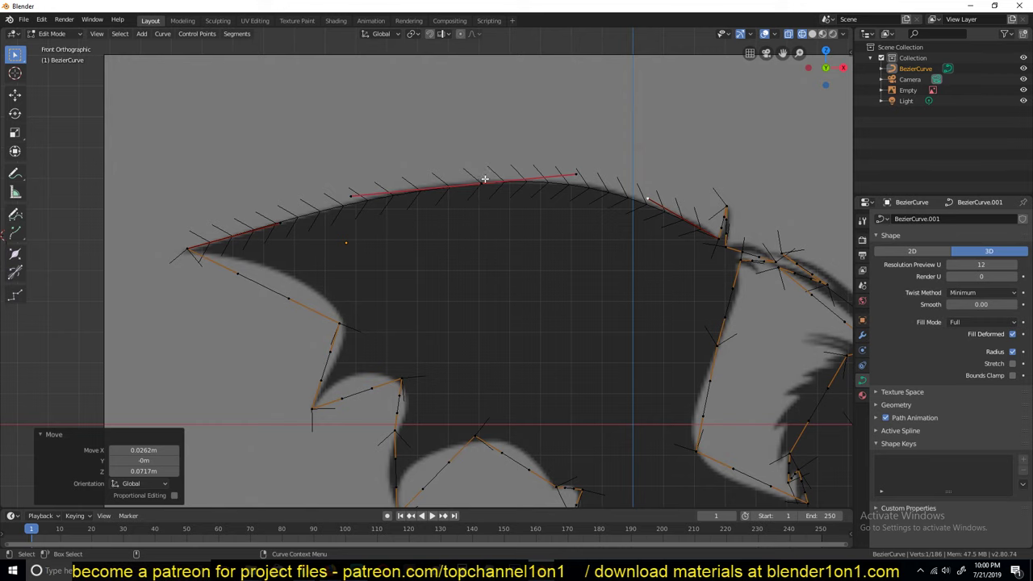
Move the wingtip's lower handle and both handles of the outermost scallop's bend point to round that scallop along the silhouette.
{"action": "middle_click_drag", "start_coordinate": [557, 213], "coordinate": [558, 185], "text": "shift"}
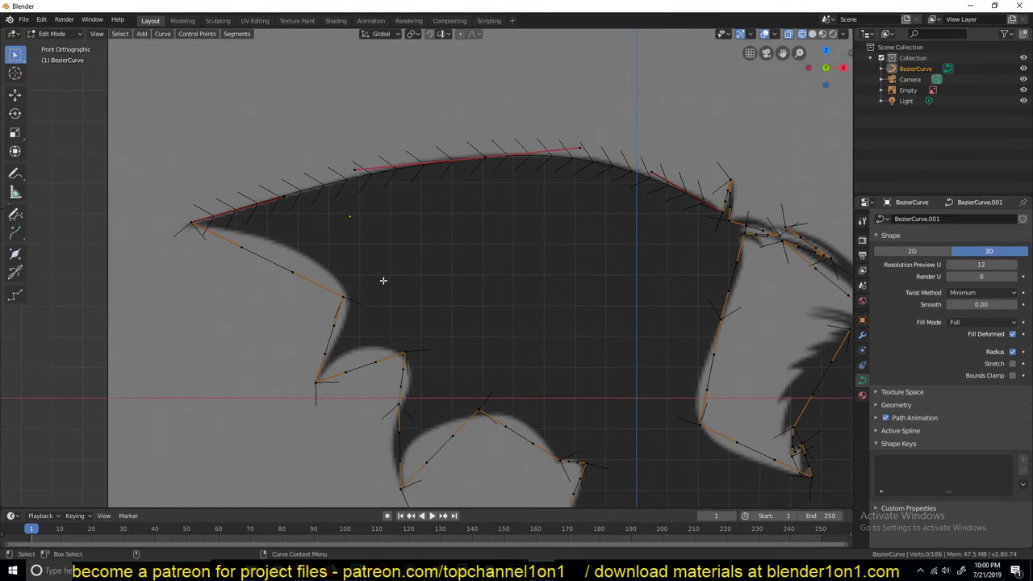
{"action": "key", "text": "g"}
{"action": "left_click", "coordinate": [275, 242]}
{"action": "left_click", "coordinate": [317, 270]}
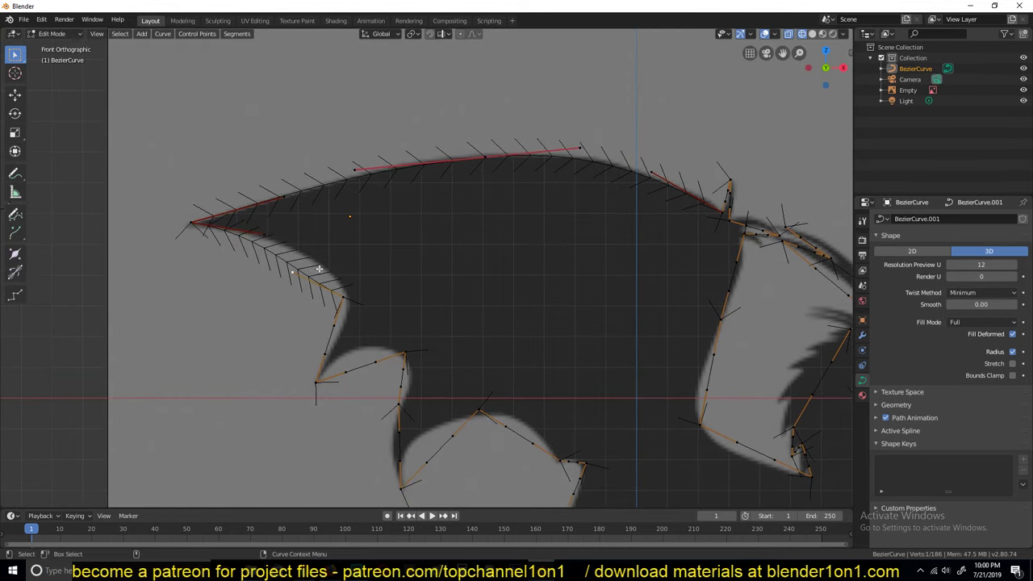
{"action": "key", "text": "g"}
{"action": "left_click", "coordinate": [353, 254]}
{"action": "left_click", "coordinate": [336, 322]}
{"action": "key", "text": "g"}
{"action": "left_click", "coordinate": [350, 334]}
Fine-tune the position of the outermost scallop's bend point and its upper handle against the silhouette.
{"action": "left_click", "coordinate": [337, 281]}
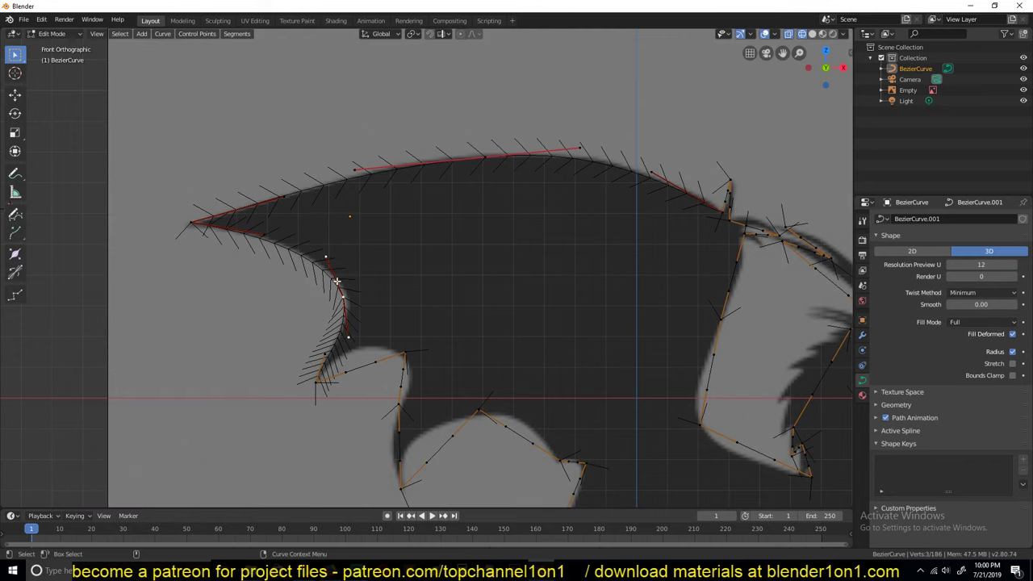
{"action": "key", "text": "g"}
{"action": "left_click", "coordinate": [344, 288]}
{"action": "left_click", "coordinate": [331, 252]}
{"action": "key", "text": "g"}
{"action": "left_click", "coordinate": [335, 250]}
Move both handles of the pointed tip between the outermost and second scallops to match the wing's edges.
{"action": "middle_click_drag", "start_coordinate": [338, 242], "coordinate": [343, 199], "text": "shift"}
{"action": "scroll", "coordinate": [342, 204], "scroll_direction": "up", "scroll_amount": 3}
{"action": "left_click", "coordinate": [276, 338]}
{"action": "key", "text": "g"}
{"action": "left_click", "coordinate": [261, 322]}
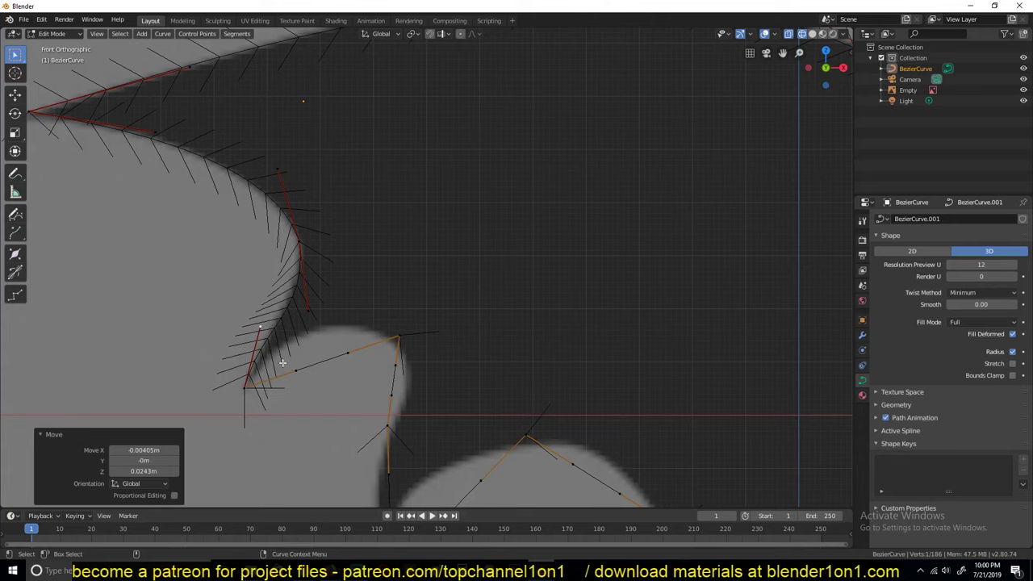
{"action": "left_click", "coordinate": [283, 365]}
{"action": "key", "text": "g"}
{"action": "left_click", "coordinate": [286, 316]}
Move both handles of the second scallop's corner point to round the curve over the scallop and down its side.
{"action": "left_click", "coordinate": [340, 349]}
{"action": "key", "text": "g"}
{"action": "left_click", "coordinate": [349, 285]}
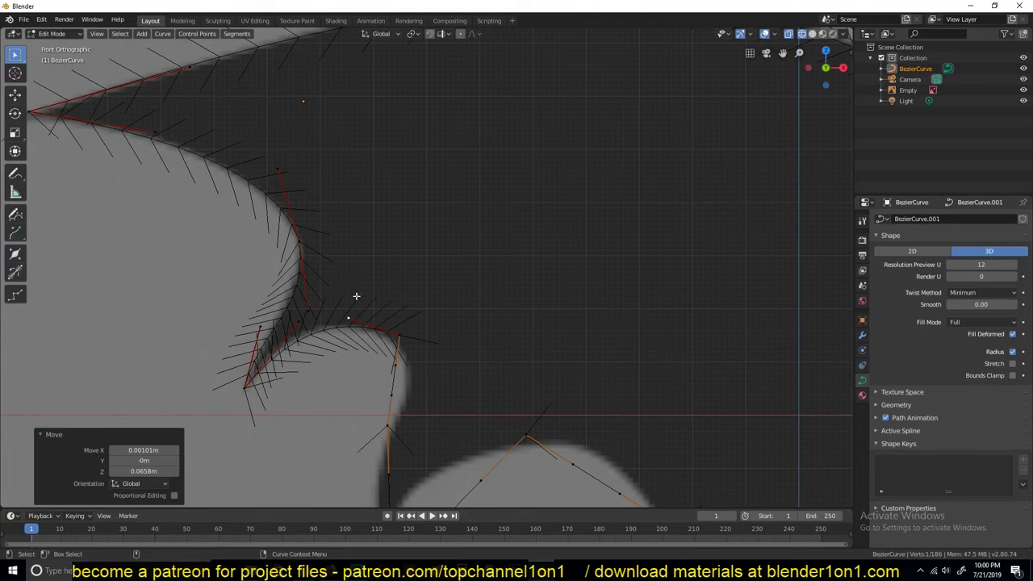
{"action": "middle_click_drag", "start_coordinate": [392, 361], "coordinate": [361, 289], "text": "shift"}
{"action": "left_click", "coordinate": [372, 304]}
{"action": "key", "text": "g"}
{"action": "left_click", "coordinate": [400, 312]}
Set the control point below the second scallop's corner to Automatic handles and move it down toward the silhouette's edge.
{"action": "middle_click_drag", "start_coordinate": [398, 323], "coordinate": [406, 230], "text": "shift"}
{"action": "left_click", "coordinate": [372, 266]}
{"action": "key", "text": "v"}
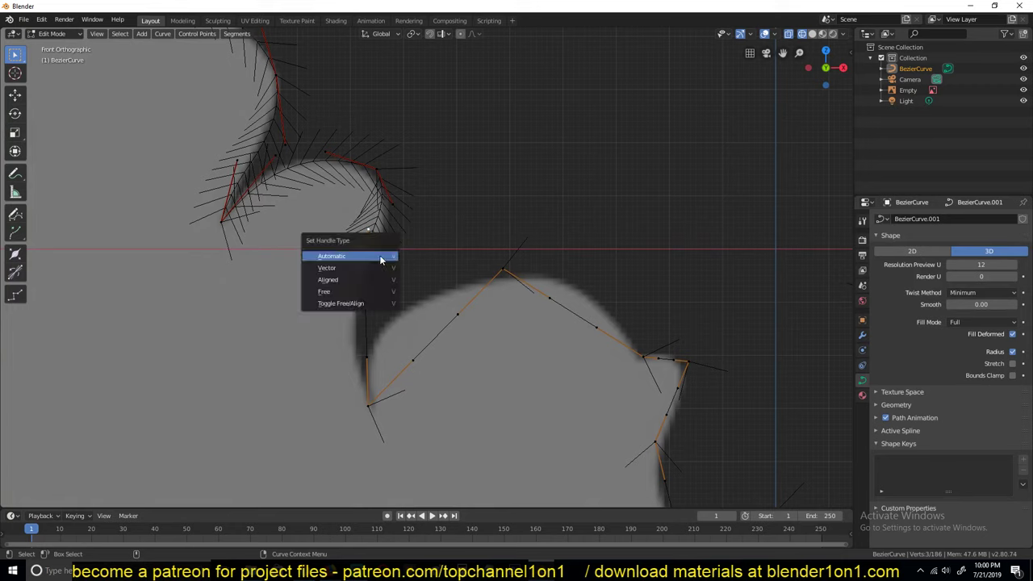
{"action": "left_click", "coordinate": [384, 256]}
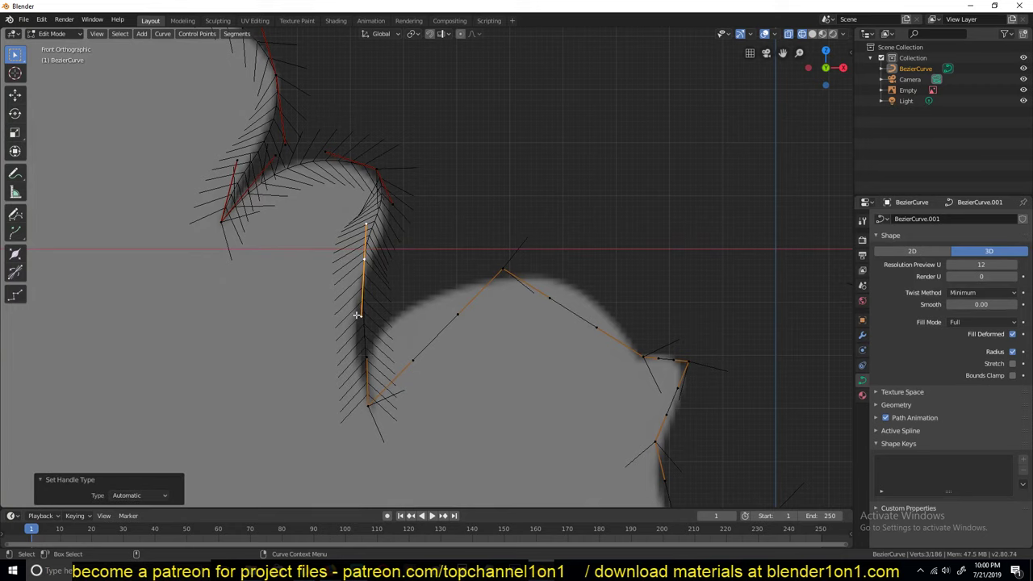
{"action": "key", "text": "g"}
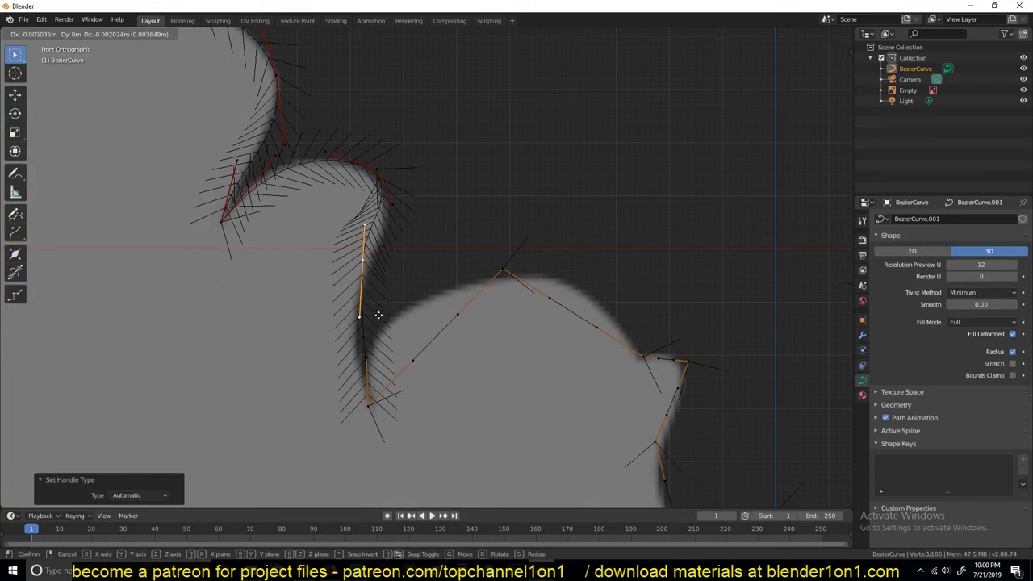
{"action": "left_click", "coordinate": [374, 338]}
Reposition the same control point and its upper handle so the curve follows the second scallop's inner side.
{"action": "left_click", "coordinate": [351, 247]}
{"action": "key", "text": "g"}
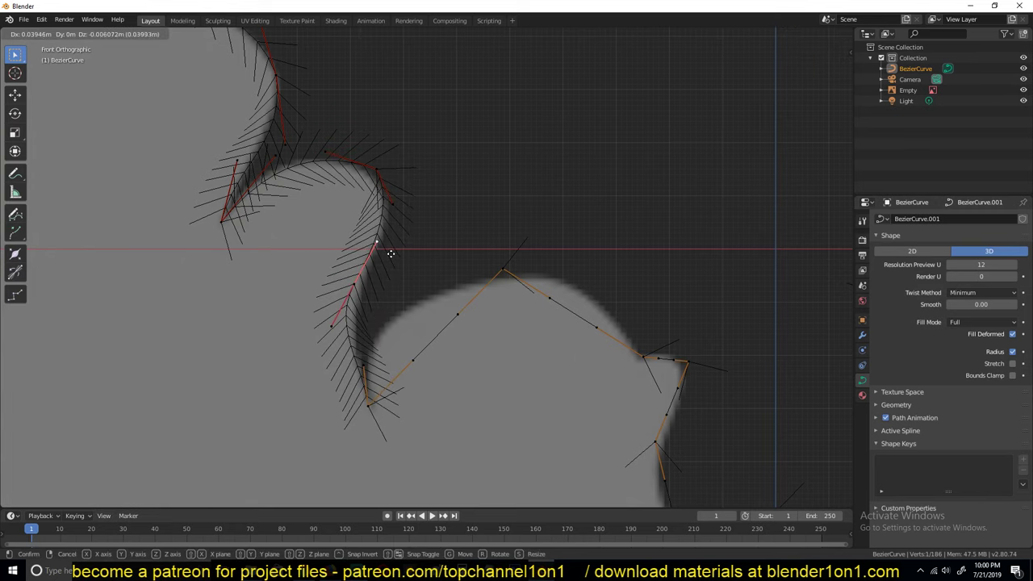
{"action": "left_click", "coordinate": [391, 254]}
{"action": "left_click", "coordinate": [357, 285]}
{"action": "key", "text": "g"}
{"action": "left_click", "coordinate": [371, 278]}
{"action": "left_click", "coordinate": [379, 251]}
{"action": "key", "text": "g"}
{"action": "left_click", "coordinate": [372, 244]}
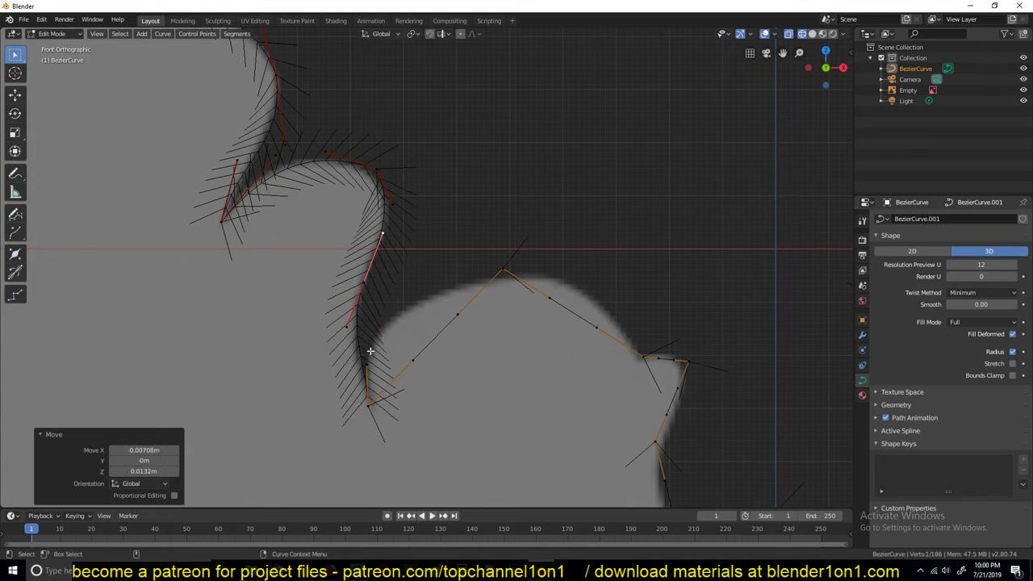
Move the pointed tip between the second and third scallops and its upper handle onto the wing's edge.
{"action": "left_click", "coordinate": [367, 402]}
{"action": "key", "text": "g"}
{"action": "left_click", "coordinate": [362, 393]}
{"action": "left_click", "coordinate": [360, 368]}
{"action": "key", "text": "g"}
{"action": "left_click", "coordinate": [351, 369]}
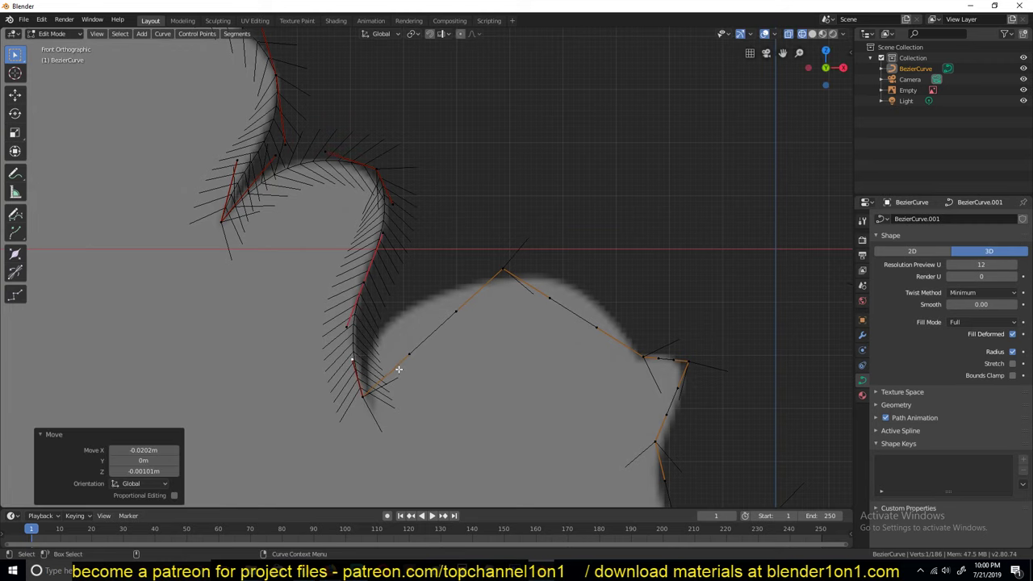
Move the tip's other handle to bend the curve up along the near side of the third scallop.
{"action": "left_click", "coordinate": [406, 359]}
{"action": "key", "text": "g"}
{"action": "left_click", "coordinate": [462, 307]}
{"action": "key", "text": "g"}
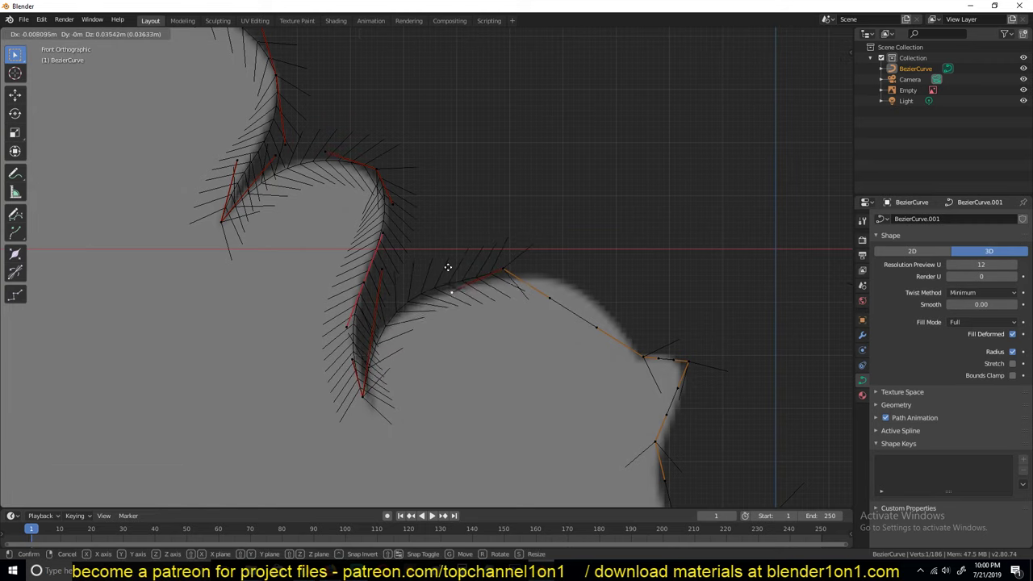
Set the third scallop's top control point to Automatic handles and move it onto the crest of the arch.
{"action": "left_click", "coordinate": [502, 268]}
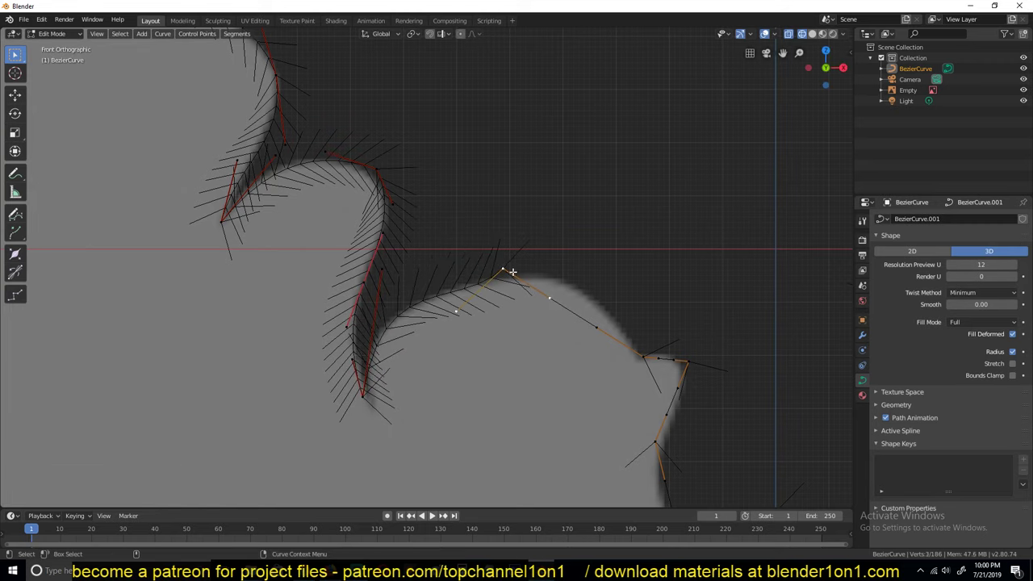
{"action": "key", "text": "v"}
{"action": "left_click", "coordinate": [515, 278]}
{"action": "key", "text": "g"}
{"action": "left_click", "coordinate": [407, 312]}
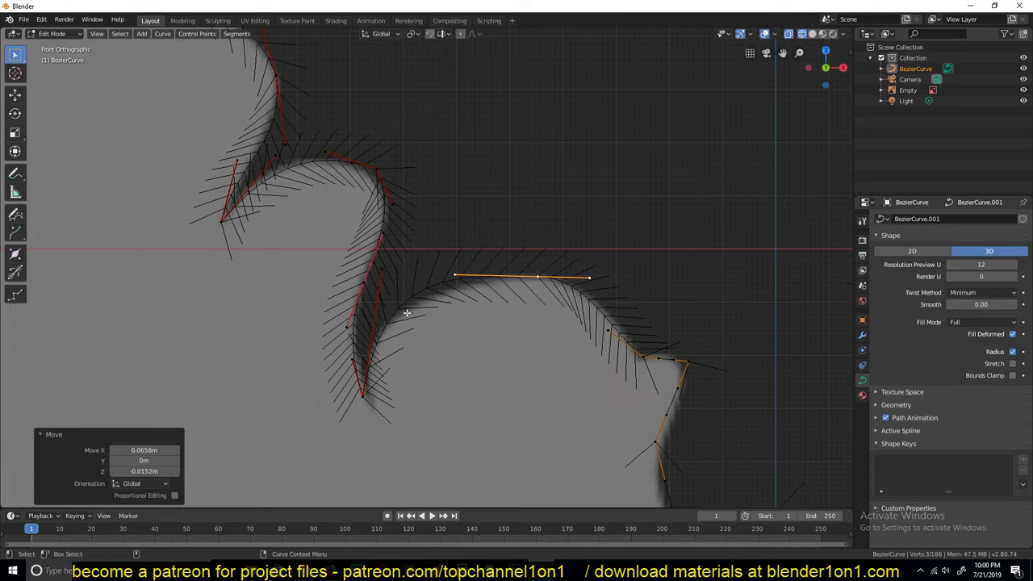
Readjust the upward handle of the tip beside the third scallop to match the arch's rise.
{"action": "left_click", "coordinate": [377, 272]}
{"action": "key", "text": "g"}
{"action": "left_click", "coordinate": [415, 288]}
Fit the inner corner point of the small bump beside the third scallop, moving its scallop-side handle and the point onto the edge.
{"action": "left_click", "coordinate": [633, 343]}
{"action": "key", "text": "g"}
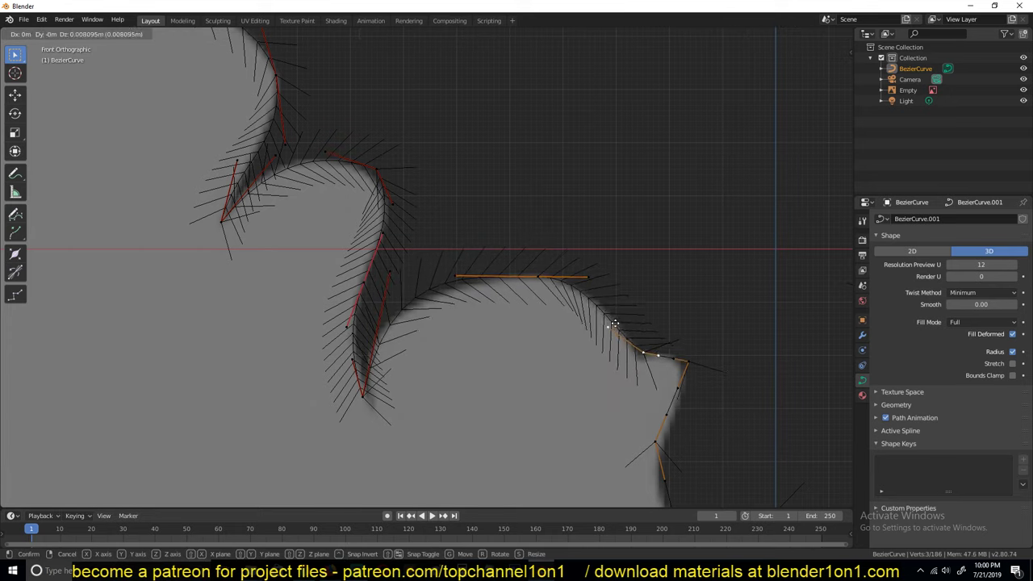
{"action": "left_click", "coordinate": [618, 322]}
{"action": "key", "text": "g"}
{"action": "left_click", "coordinate": [624, 326]}
{"action": "left_click", "coordinate": [650, 351]}
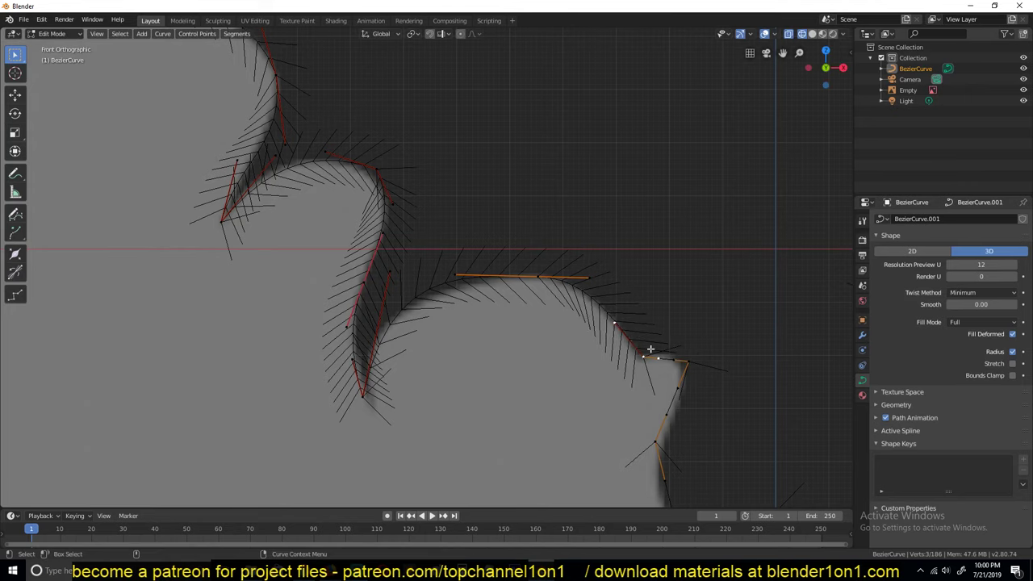
{"action": "key", "text": "g"}
{"action": "left_click", "coordinate": [641, 351]}
Move the small bump's outer corner point onto the silhouette and swing its lower handle outward to round the side.
{"action": "left_click", "coordinate": [686, 360]}
{"action": "key", "text": "g"}
{"action": "left_click", "coordinate": [678, 358]}
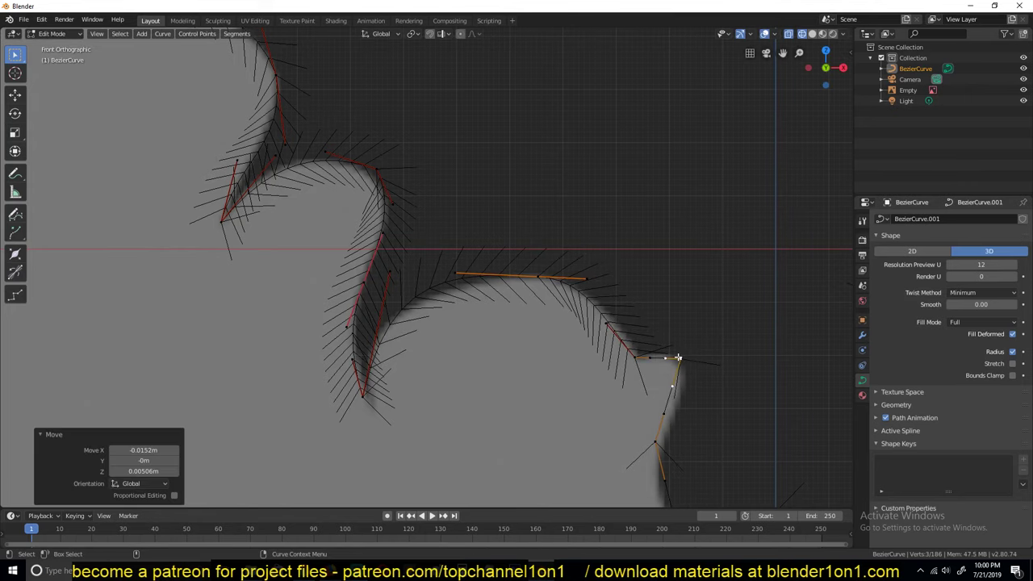
{"action": "middle_click_drag", "start_coordinate": [677, 375], "coordinate": [609, 266], "text": "shift"}
{"action": "left_click", "coordinate": [589, 336]}
{"action": "key", "text": "g"}
{"action": "left_click", "coordinate": [624, 294]}
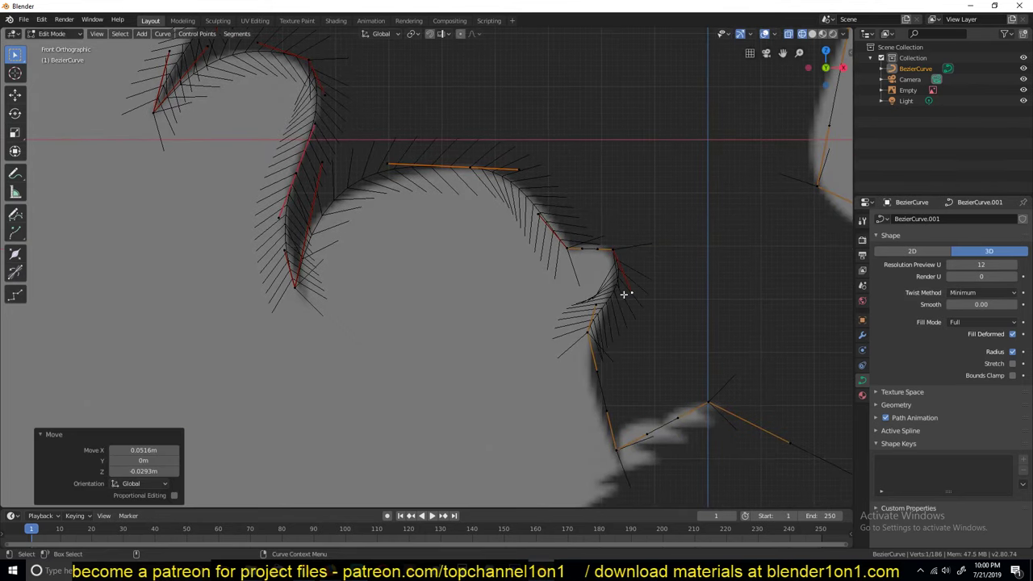
Raise both handles between the small bump's two corner points to round the curve over its top.
{"action": "left_click", "coordinate": [603, 264]}
{"action": "key", "text": "g"}
{"action": "left_click", "coordinate": [590, 236]}
{"action": "left_click", "coordinate": [582, 244]}
{"action": "key", "text": "g"}
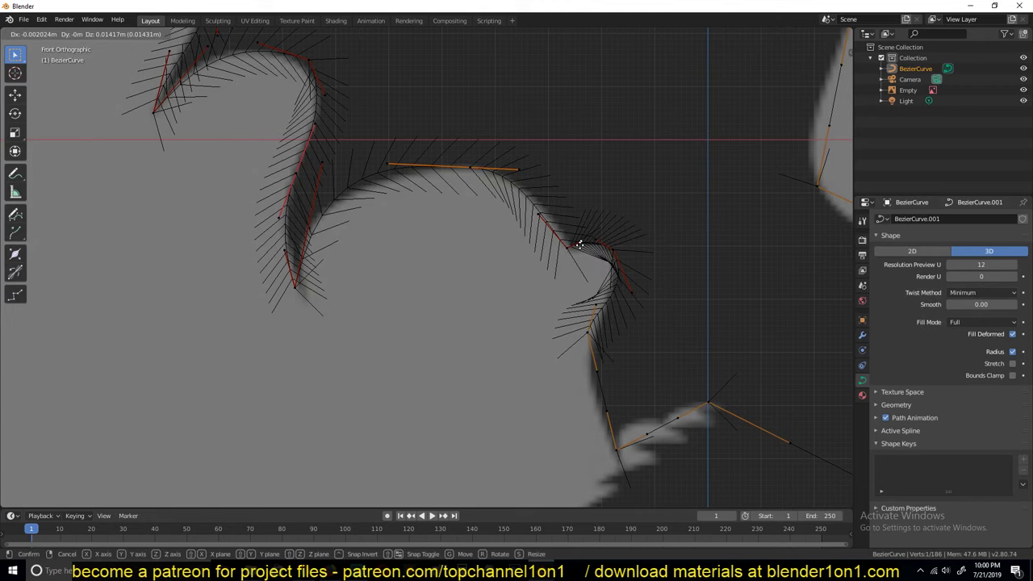
{"action": "left_click", "coordinate": [576, 247]}
Turn off the display of curve normals in the viewport overlays.
{"action": "middle_click_drag", "start_coordinate": [576, 247], "coordinate": [492, 308], "text": "shift"}
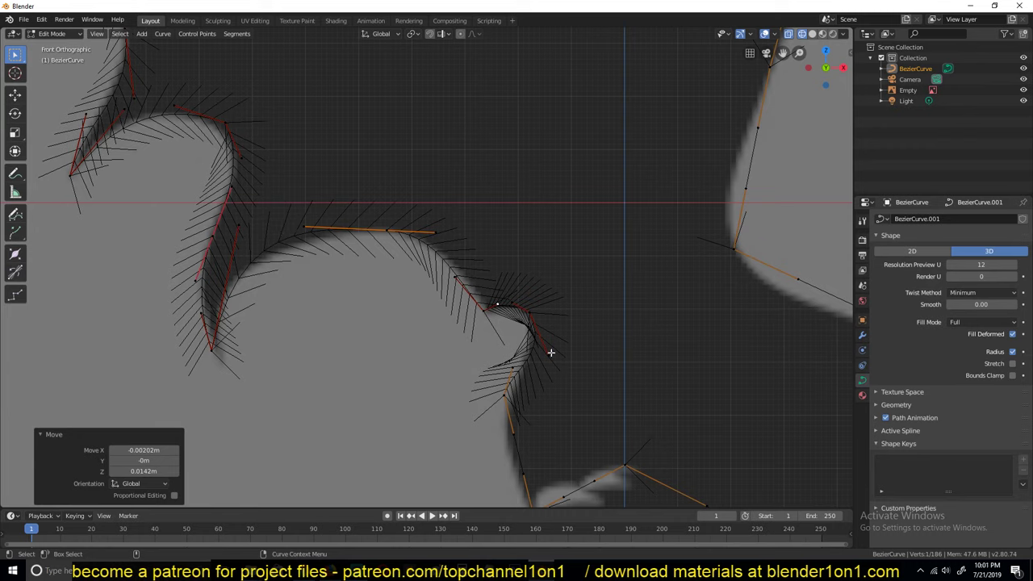
{"action": "left_click", "coordinate": [775, 34]}
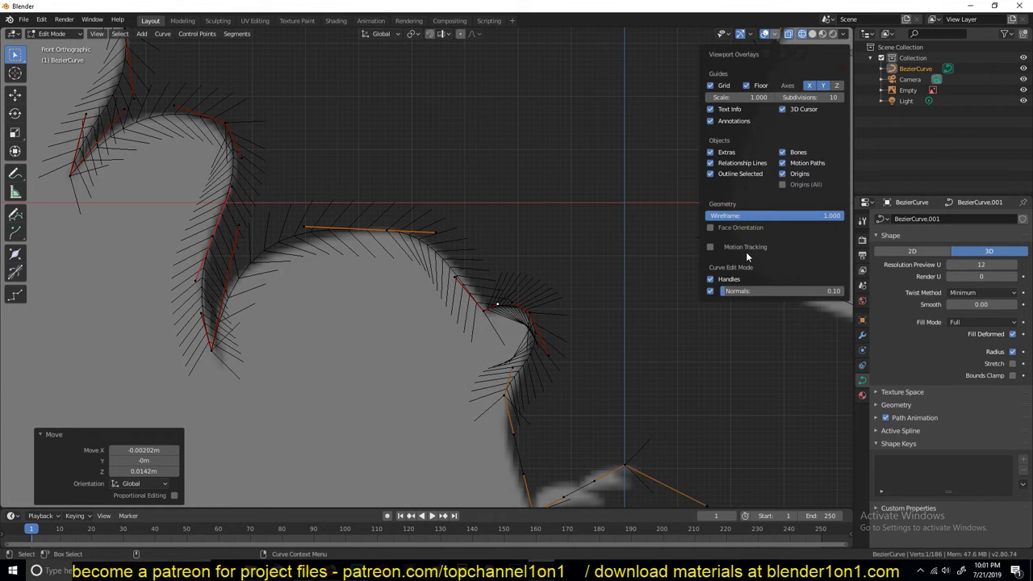
{"action": "left_click", "coordinate": [711, 292]}
Refine the handle of the third scallop's starting tip so the curve hugs the arch's near side.
{"action": "middle_click_drag", "start_coordinate": [630, 304], "coordinate": [562, 148], "text": "shift"}
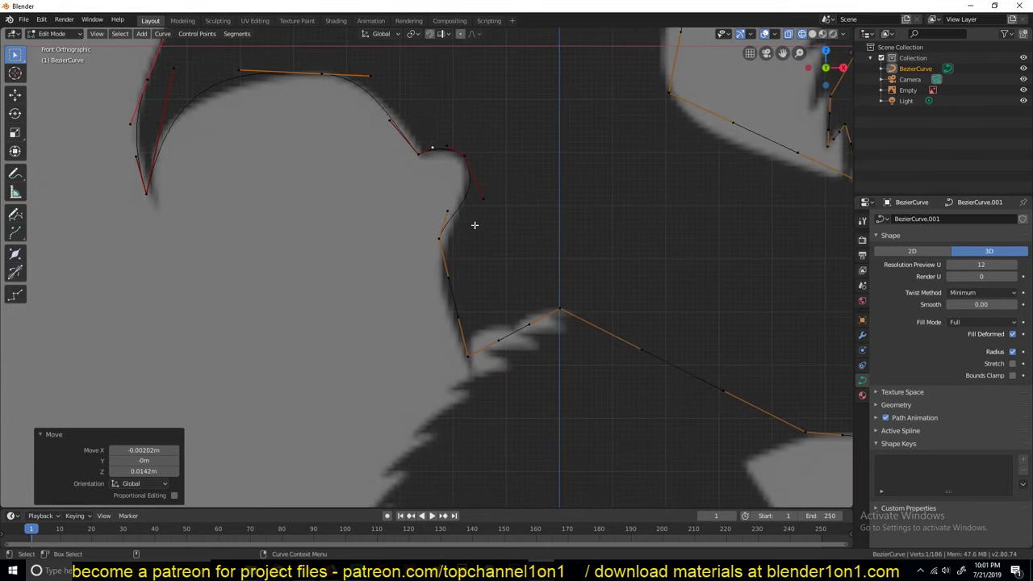
{"action": "middle_click_drag", "start_coordinate": [250, 219], "coordinate": [327, 283], "text": "shift"}
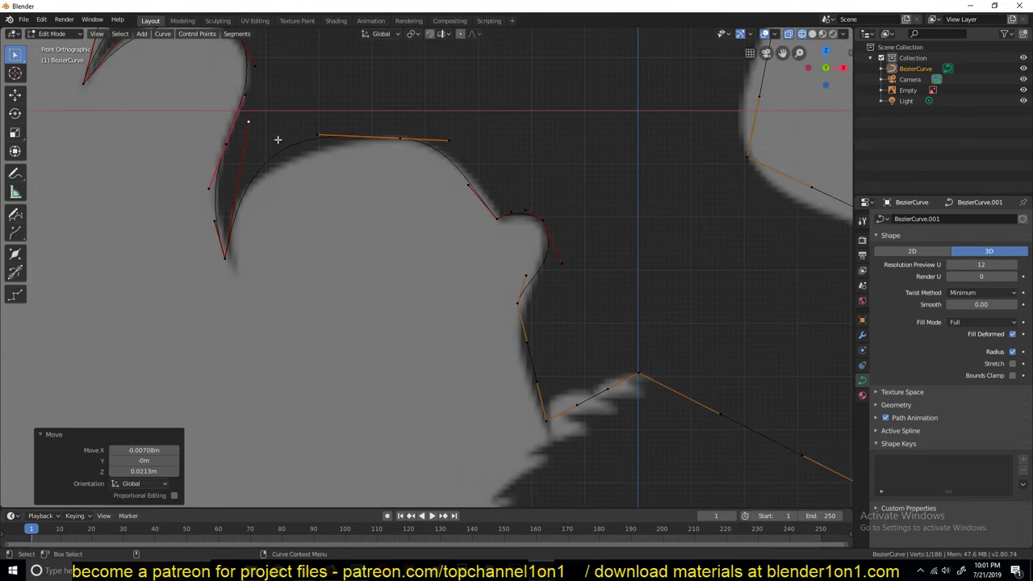
{"action": "left_click", "coordinate": [316, 137]}
{"action": "key", "text": "g"}
{"action": "left_click", "coordinate": [247, 163]}
Set the control point below the small bump to Automatic handles and swing its lower handle inward along the wing's edge.
{"action": "middle_click_drag", "start_coordinate": [515, 301], "coordinate": [461, 214], "text": "shift"}
{"action": "left_click", "coordinate": [467, 203]}
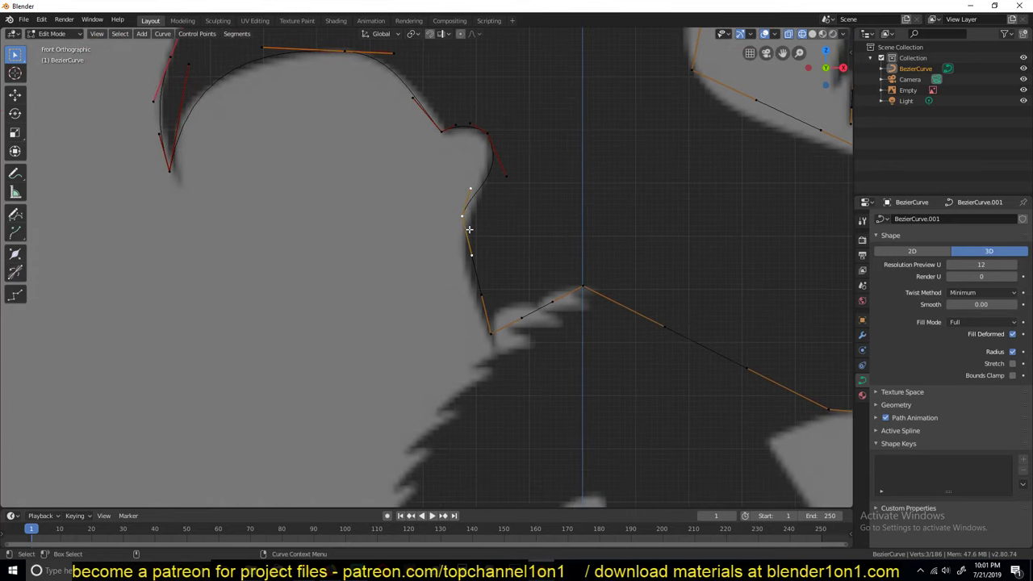
{"action": "key", "text": "v"}
{"action": "left_click", "coordinate": [469, 228]}
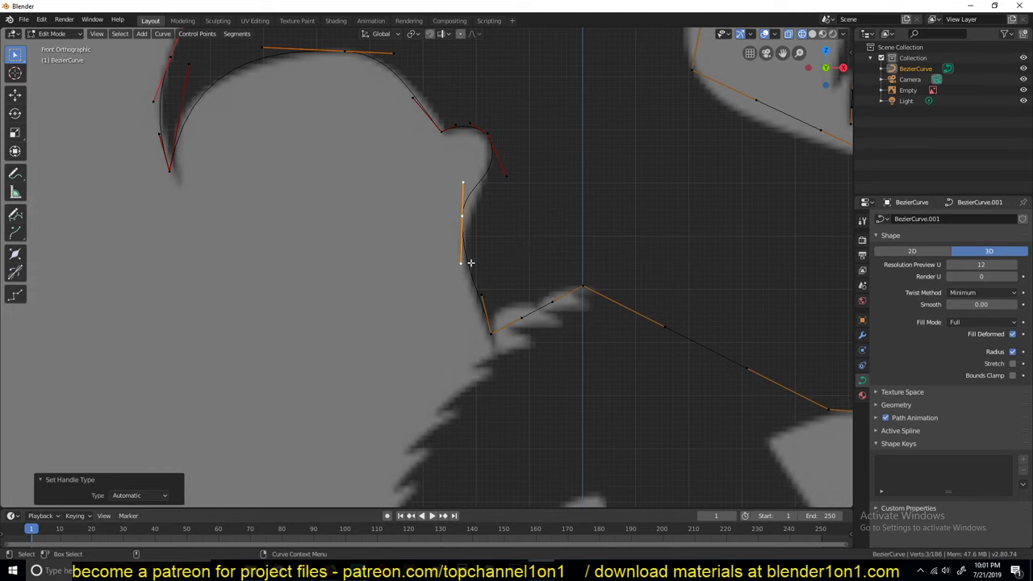
{"action": "left_click", "coordinate": [465, 261]}
{"action": "key", "text": "g"}
{"action": "left_click", "coordinate": [445, 266]}
{"action": "key", "text": "g"}
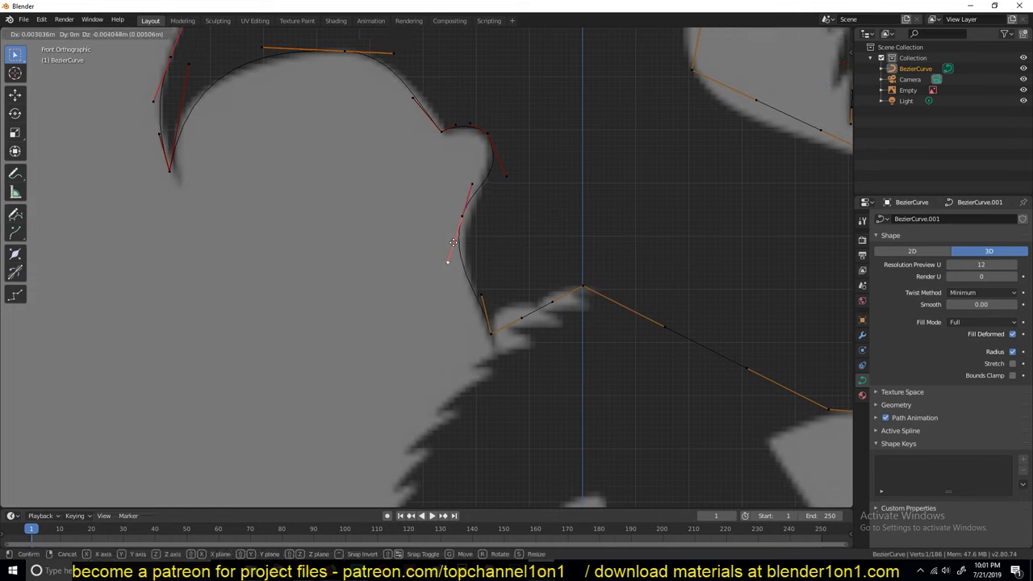
{"action": "left_click", "coordinate": [455, 246]}
Move the point below the small bump onto the edge and pull the bump's lower handle inward.
{"action": "left_click", "coordinate": [457, 215]}
{"action": "key", "text": "g"}
{"action": "left_click", "coordinate": [464, 223]}
{"action": "left_click", "coordinate": [494, 182]}
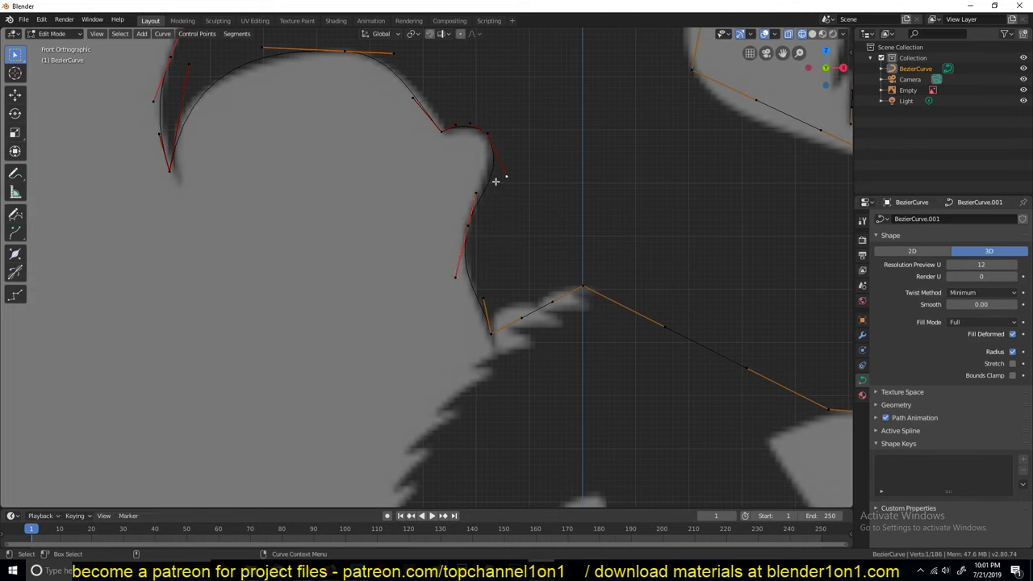
{"action": "left_click", "coordinate": [492, 288]}
Raise the handles between the wing's last corner and the back to arch the curve over the first spines.
{"action": "key", "text": "g"}
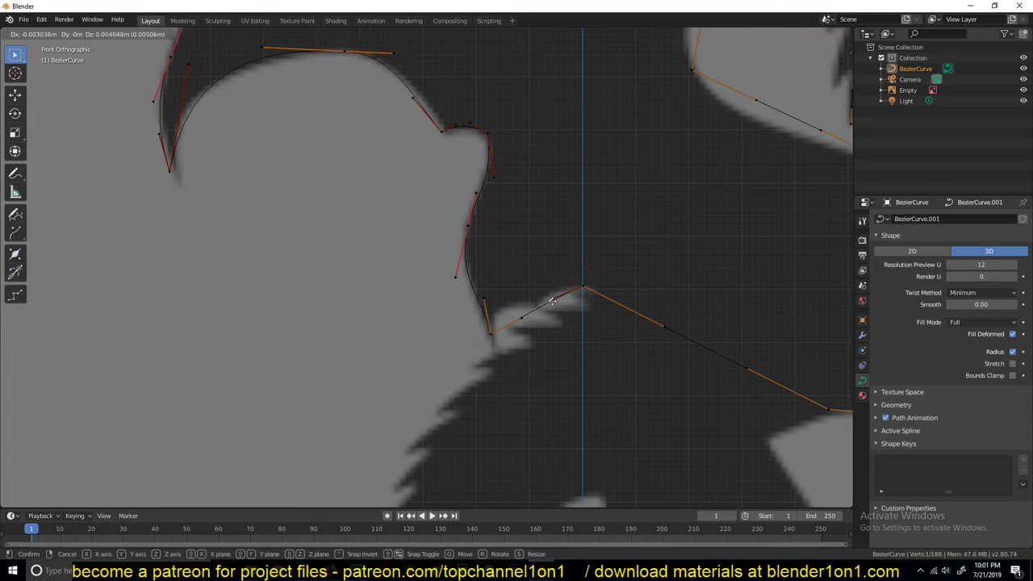
{"action": "left_click", "coordinate": [532, 315]}
{"action": "key", "text": "g"}
{"action": "left_click", "coordinate": [525, 294]}
Leave Edit Mode to check the whole curve against the dragon silhouette, and return to Edit Mode for the neck area.
{"action": "scroll", "coordinate": [634, 343], "scroll_direction": "down", "scroll_amount": 4}
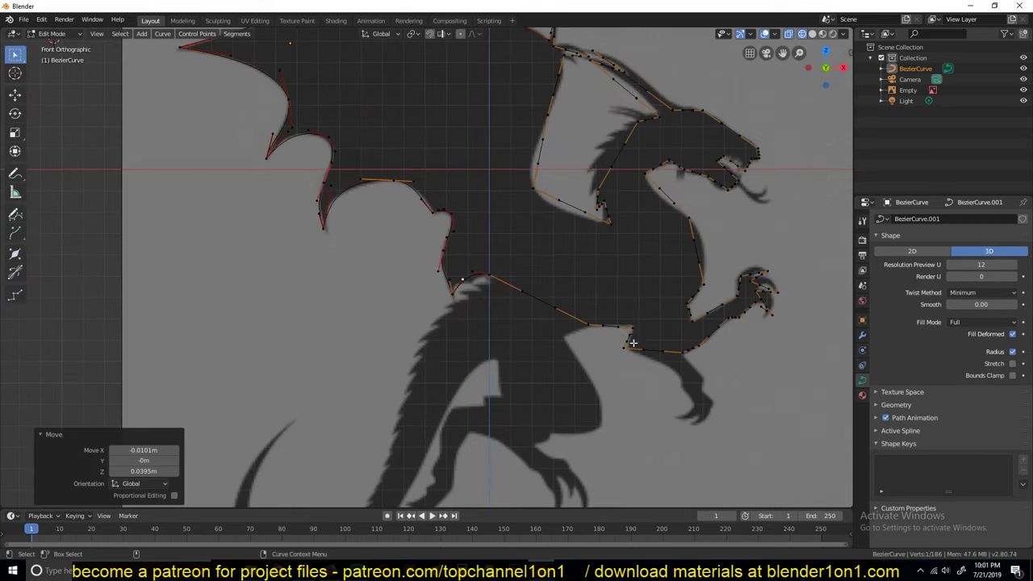
{"action": "middle_click_drag", "start_coordinate": [581, 309], "coordinate": [454, 364], "text": "shift"}
{"action": "middle_click_drag", "start_coordinate": [383, 161], "coordinate": [475, 275], "text": "shift"}
{"action": "key", "text": "Tab"}
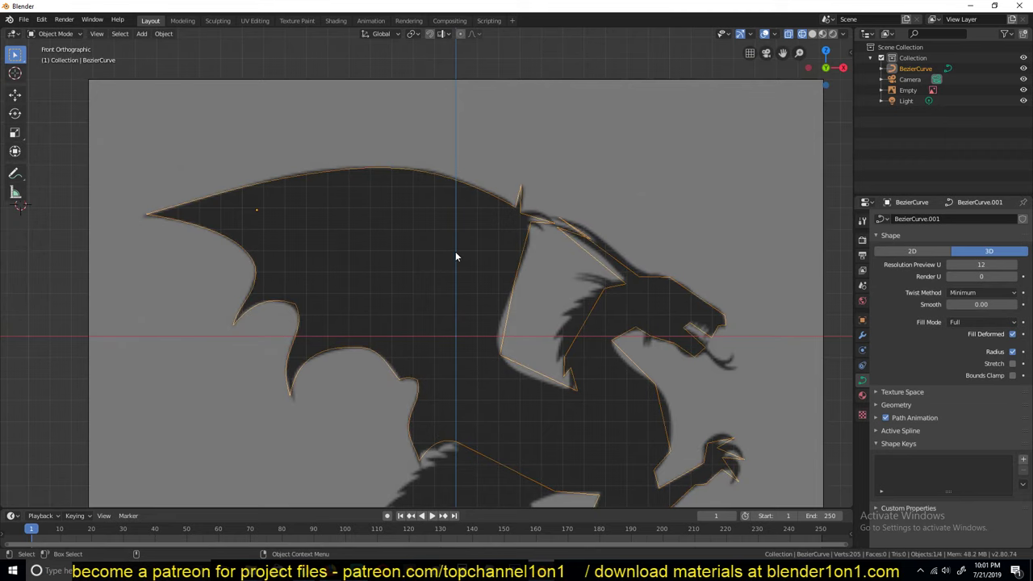
{"action": "scroll", "coordinate": [494, 308], "scroll_direction": "up", "scroll_amount": 3}
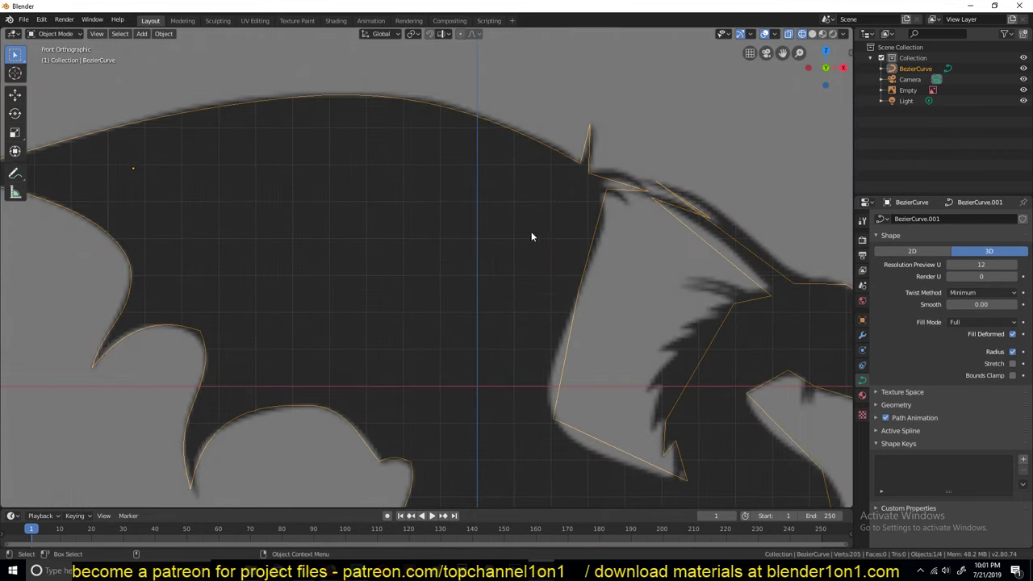
{"action": "middle_click_drag", "start_coordinate": [578, 268], "coordinate": [394, 222], "text": "shift"}
{"action": "key", "text": "Tab"}
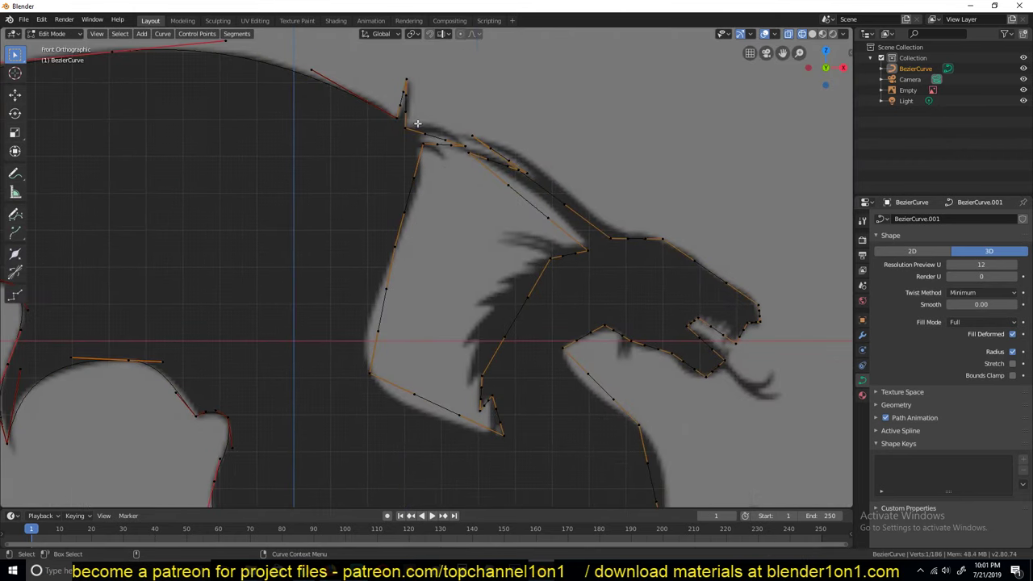
Move the tip of the spike on top of the wing onto the silhouette and adjust the handles at its base.
{"action": "middle_click_drag", "start_coordinate": [403, 103], "coordinate": [410, 279], "text": "shift"}
{"action": "scroll", "coordinate": [410, 276], "scroll_direction": "up", "scroll_amount": 4}
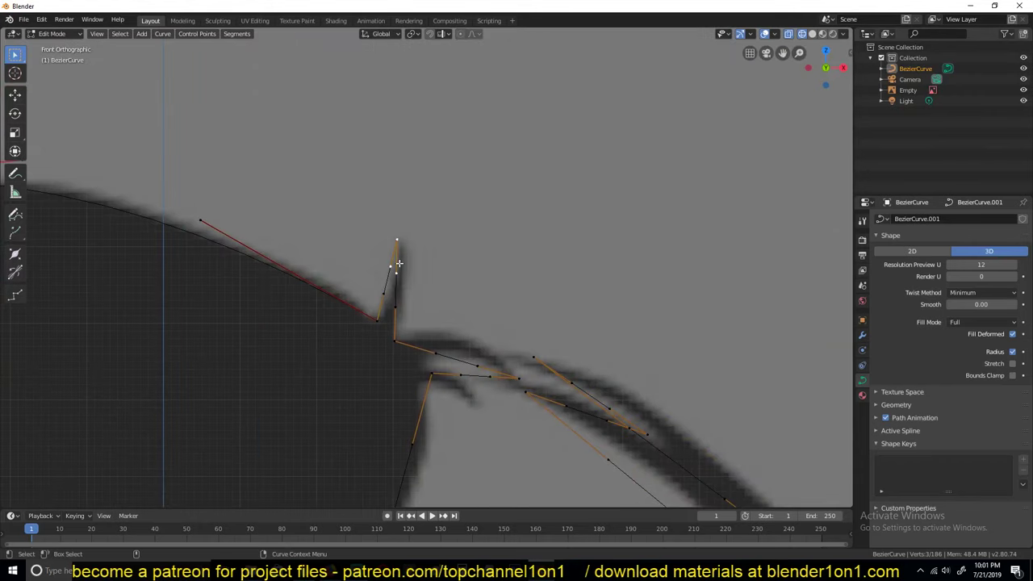
{"action": "key", "text": "g"}
{"action": "left_click", "coordinate": [394, 268]}
{"action": "left_click", "coordinate": [399, 303]}
{"action": "key", "text": "g"}
{"action": "left_click", "coordinate": [407, 300]}
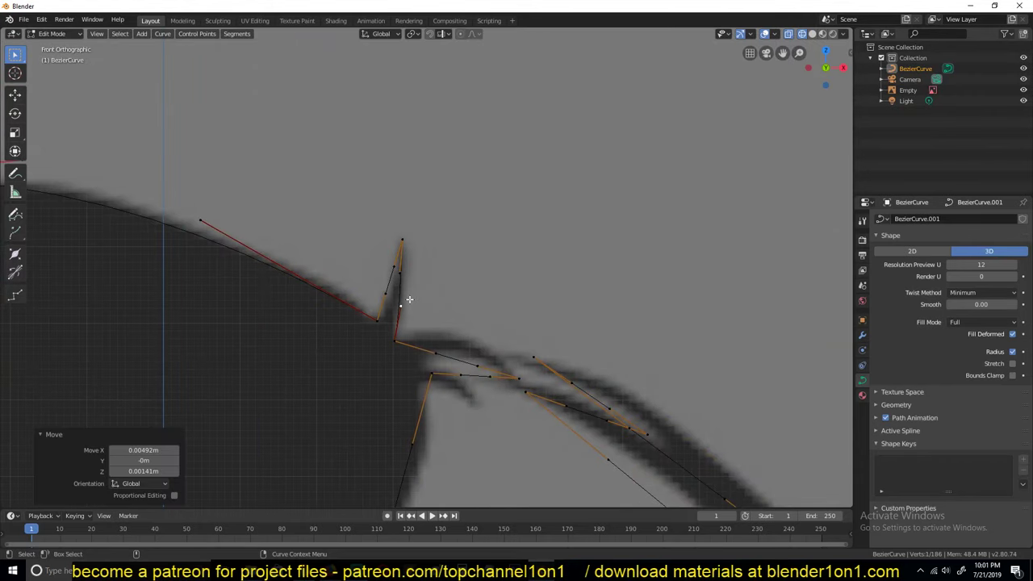
{"action": "left_click", "coordinate": [387, 292]}
{"action": "key", "text": "g"}
{"action": "left_click", "coordinate": [396, 296]}
Raise both handles of the curved claw's upper edge beside the wing spike to arch the curve over it.
{"action": "left_click", "coordinate": [439, 354]}
{"action": "key", "text": "g"}
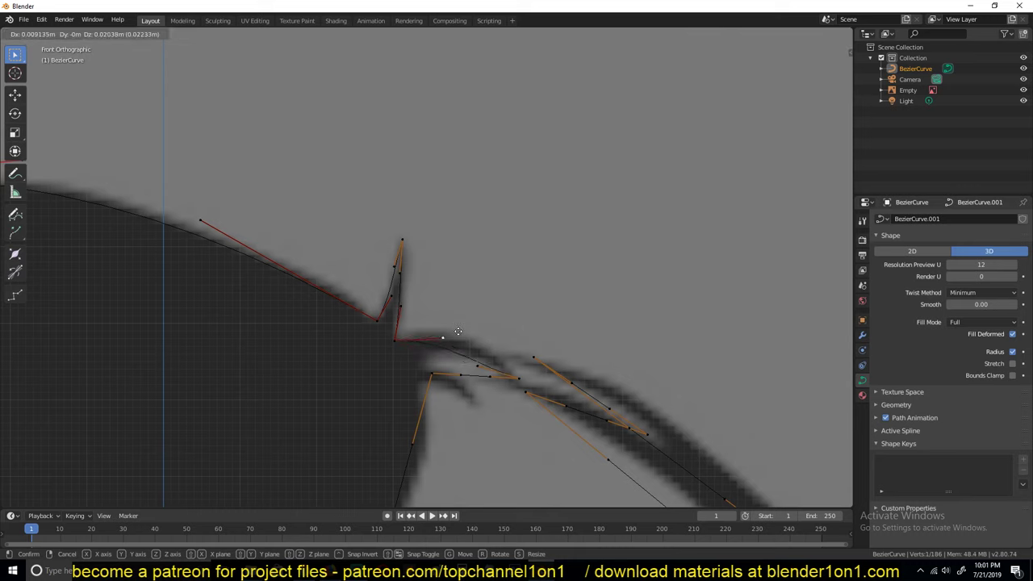
{"action": "left_click", "coordinate": [450, 323]}
{"action": "left_click", "coordinate": [479, 365]}
{"action": "key", "text": "g"}
{"action": "left_click", "coordinate": [487, 326]}
Raise the handles of the claw's lower edge and move its inner corner point to the top of the wing's inner edge.
{"action": "left_click", "coordinate": [488, 377]}
{"action": "key", "text": "g"}
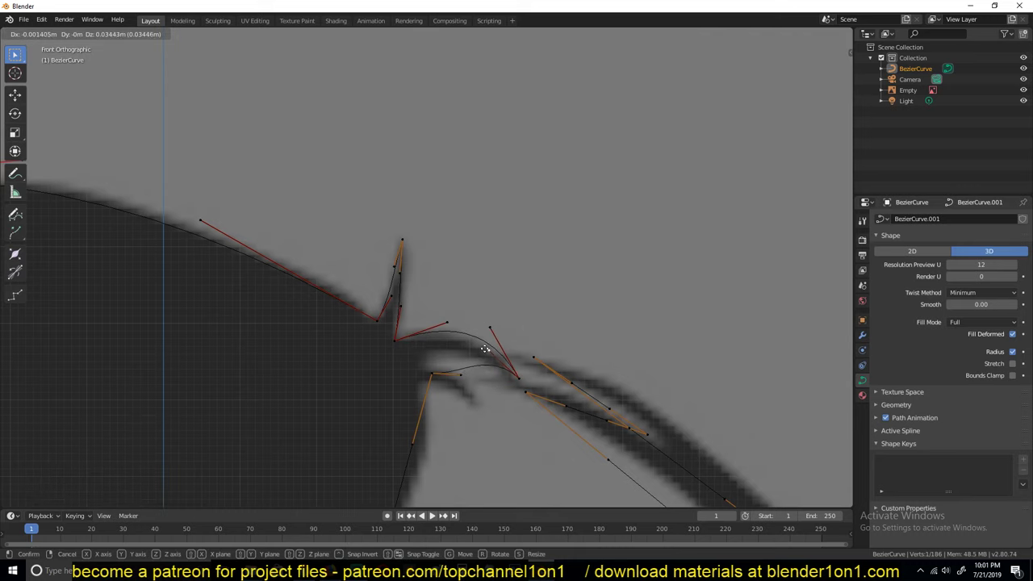
{"action": "left_click", "coordinate": [476, 347]}
{"action": "left_click", "coordinate": [465, 373]}
{"action": "key", "text": "g"}
{"action": "left_click", "coordinate": [435, 342]}
{"action": "left_click", "coordinate": [438, 374]}
{"action": "key", "text": "g"}
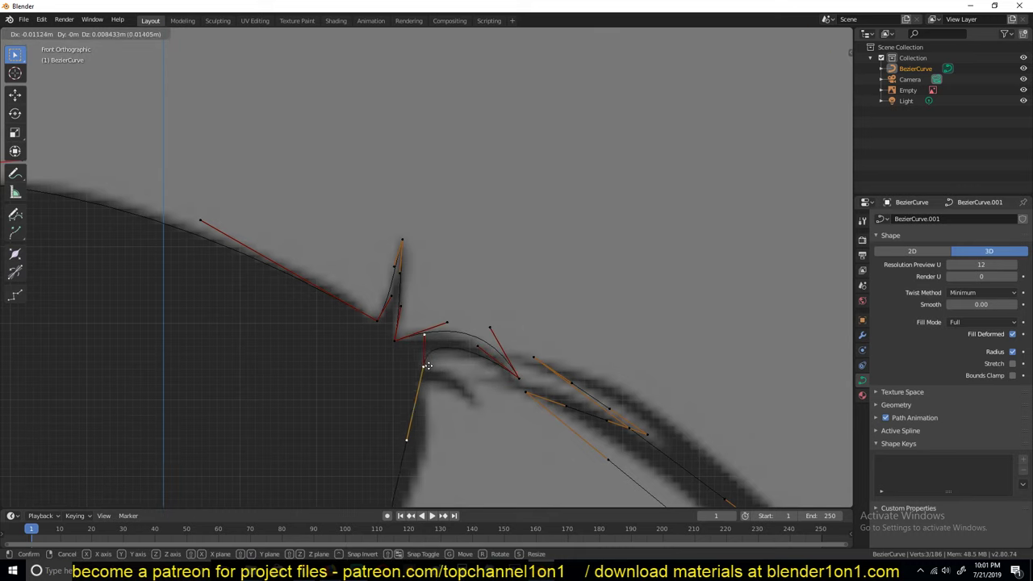
{"action": "left_click", "coordinate": [426, 365]}
Swing the inner corner's lower handle along the wing and set the wing's mid-edge control point to Automatic handles.
{"action": "middle_click_drag", "start_coordinate": [423, 385], "coordinate": [396, 239], "text": "shift"}
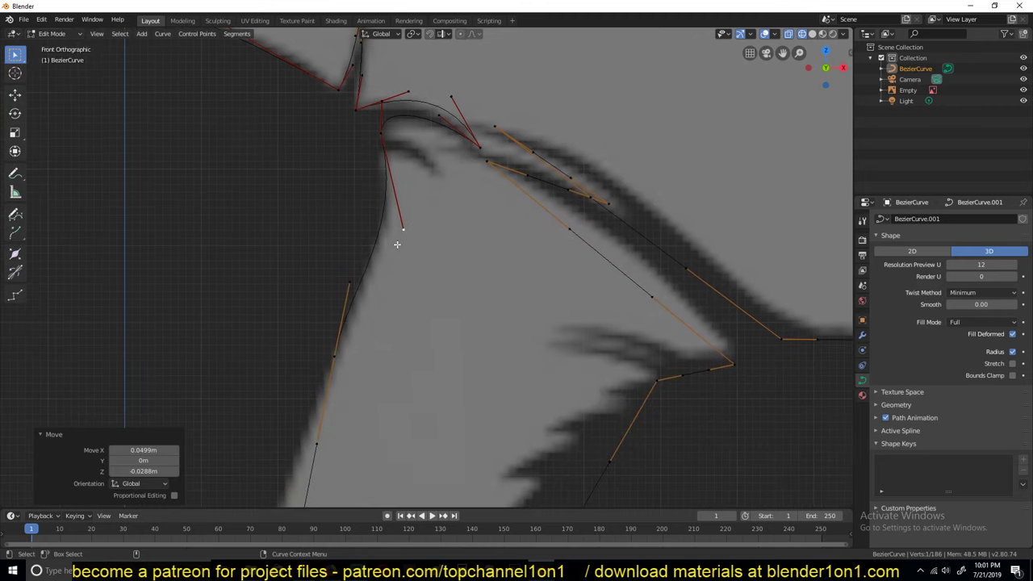
{"action": "left_click", "coordinate": [340, 371]}
{"action": "scroll", "coordinate": [340, 370], "scroll_direction": "down", "scroll_amount": 5}
{"action": "key", "text": "v"}
{"action": "left_click", "coordinate": [342, 221]}
{"action": "scroll", "coordinate": [438, 334], "scroll_direction": "up", "scroll_amount": 6}
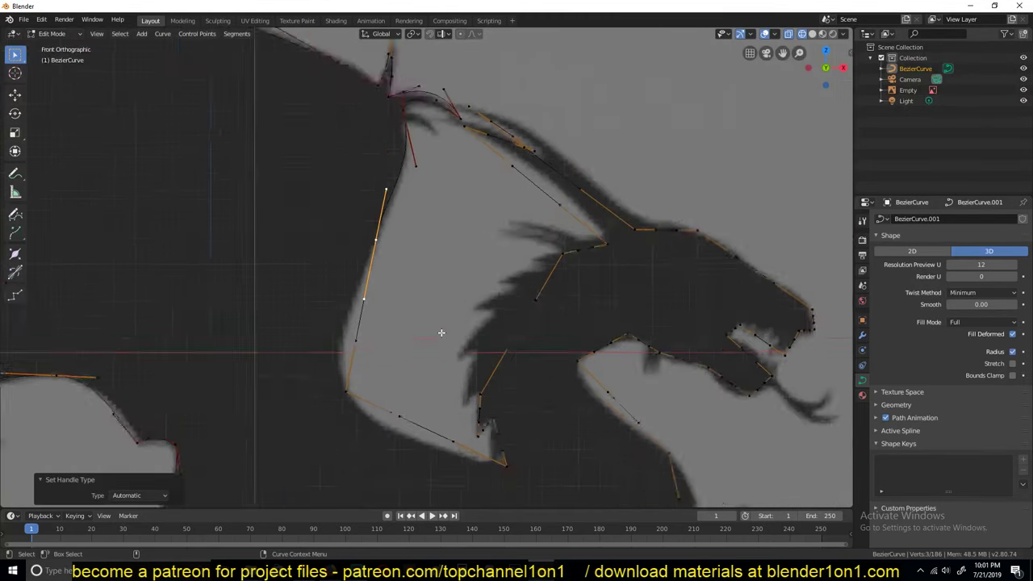
Adjust the points and handles along the wing's inner edge and pull the lower corner's handle down along the rounded bottom.
{"action": "left_click_drag", "start_coordinate": [336, 314], "coordinate": [312, 312]}
{"action": "left_click_drag", "start_coordinate": [350, 217], "coordinate": [335, 256]}
{"action": "left_click_drag", "start_coordinate": [330, 389], "coordinate": [302, 375]}
{"action": "middle_click_drag", "start_coordinate": [323, 381], "coordinate": [318, 226], "text": "shift"}
{"action": "left_click", "coordinate": [391, 340]}
{"action": "left_click_drag", "start_coordinate": [390, 341], "coordinate": [374, 369]}
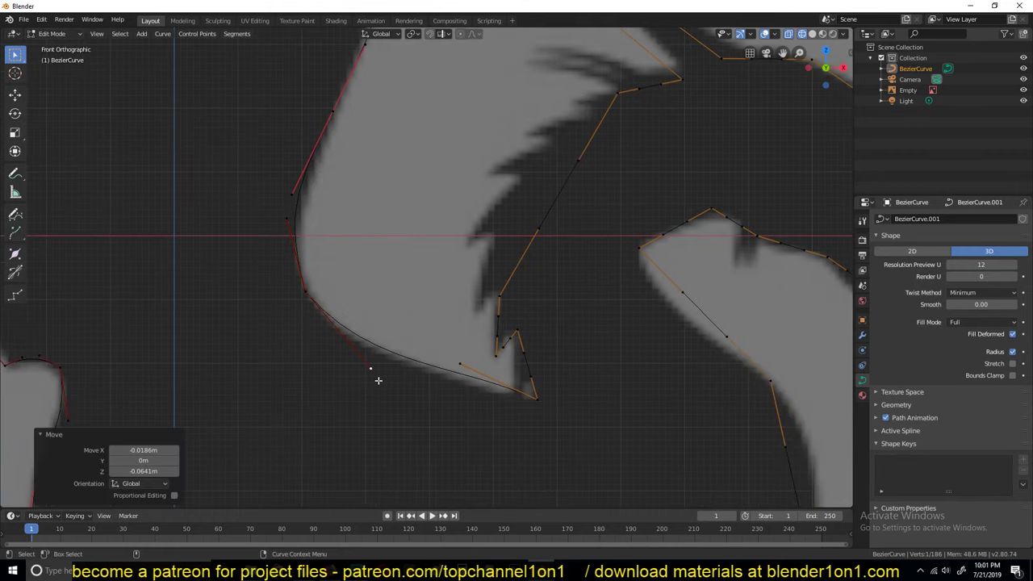
Set the lower corner point of the gap between wing and neck to Automatic handles and move it along the rounded edge.
{"action": "left_click", "coordinate": [309, 290]}
{"action": "key", "text": "c"}
{"action": "key", "text": "Escape"}
{"action": "key", "text": "v"}
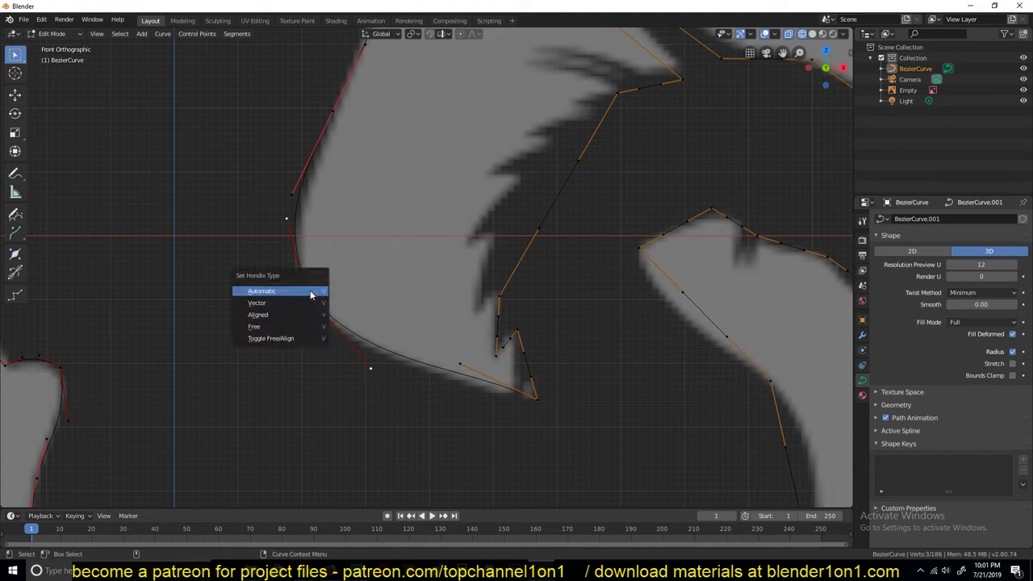
{"action": "left_click", "coordinate": [311, 289]}
{"action": "key", "text": "g"}
{"action": "left_click", "coordinate": [344, 317]}
Lower the handle of the pointed end at the base of the neck to fit the gap's bottom edge.
{"action": "left_click", "coordinate": [456, 360]}
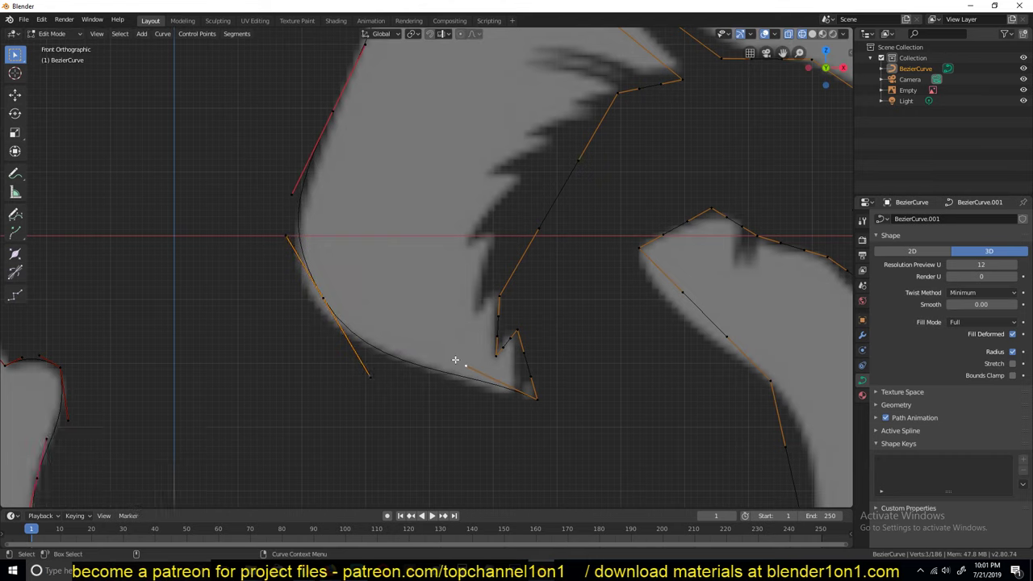
{"action": "key", "text": "g"}
{"action": "left_click", "coordinate": [464, 376]}
Subdivide the long segment along the neck's spines twice with one cut each time.
{"action": "left_click", "coordinate": [538, 369]}
{"action": "left_click", "coordinate": [500, 284]}
{"action": "right_click", "coordinate": [465, 198]}
{"action": "left_click", "coordinate": [464, 194]}
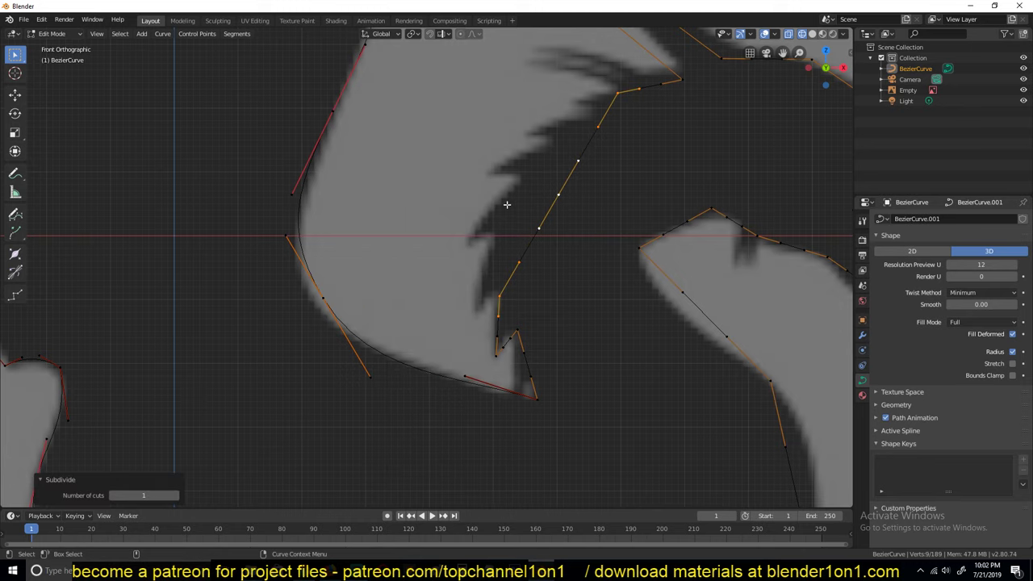
{"action": "right_click", "coordinate": [536, 209]}
{"action": "left_click", "coordinate": [536, 211]}
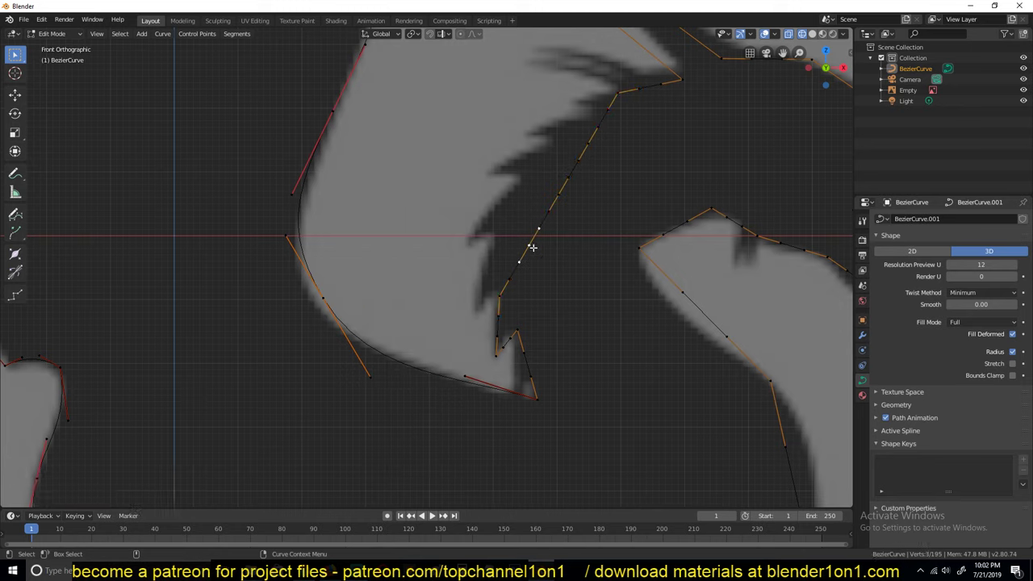
Move two of the new neck points out to the silhouette's spines, undoing a stray edit in between.
{"action": "left_click", "coordinate": [531, 244]}
{"action": "key", "text": "g"}
{"action": "left_click", "coordinate": [466, 237]}
{"action": "left_click", "coordinate": [496, 292]}
{"action": "key", "text": "ctrl+z"}
{"action": "left_click_drag", "start_coordinate": [561, 195], "coordinate": [494, 204]}
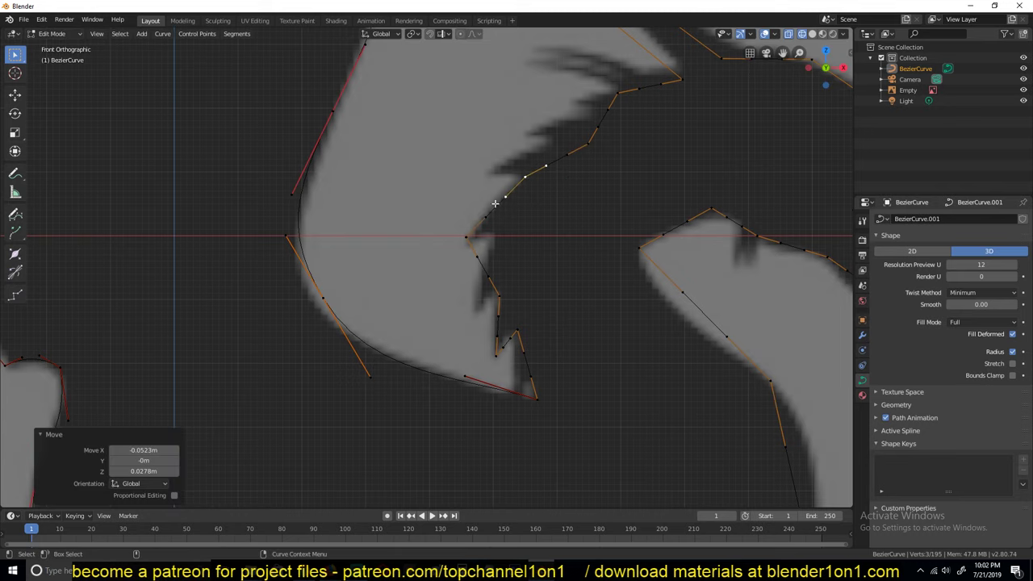
{"action": "left_click", "coordinate": [477, 256], "text": "shift"}
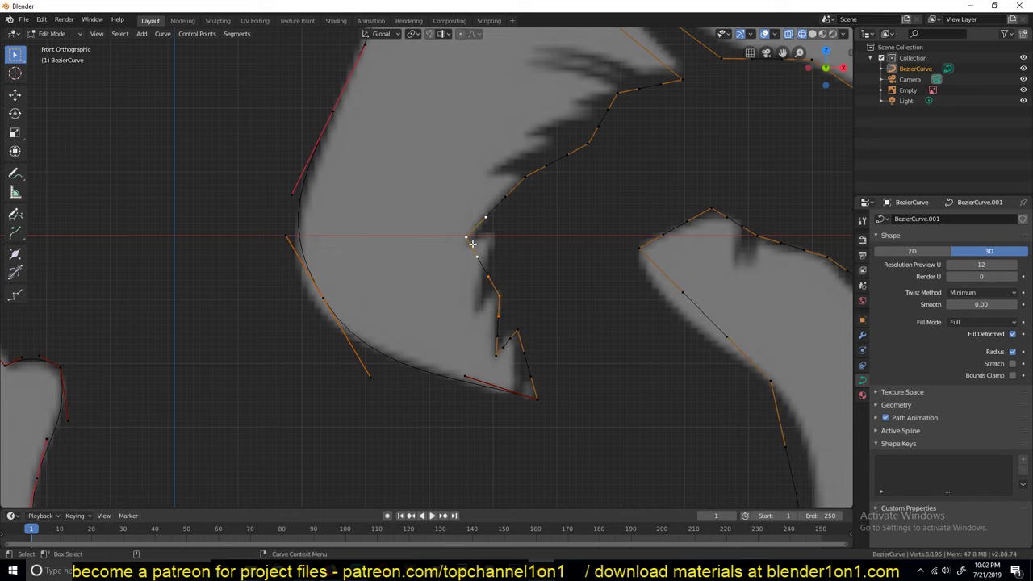
{"action": "right_click", "coordinate": [519, 251], "text": "ctrl"}
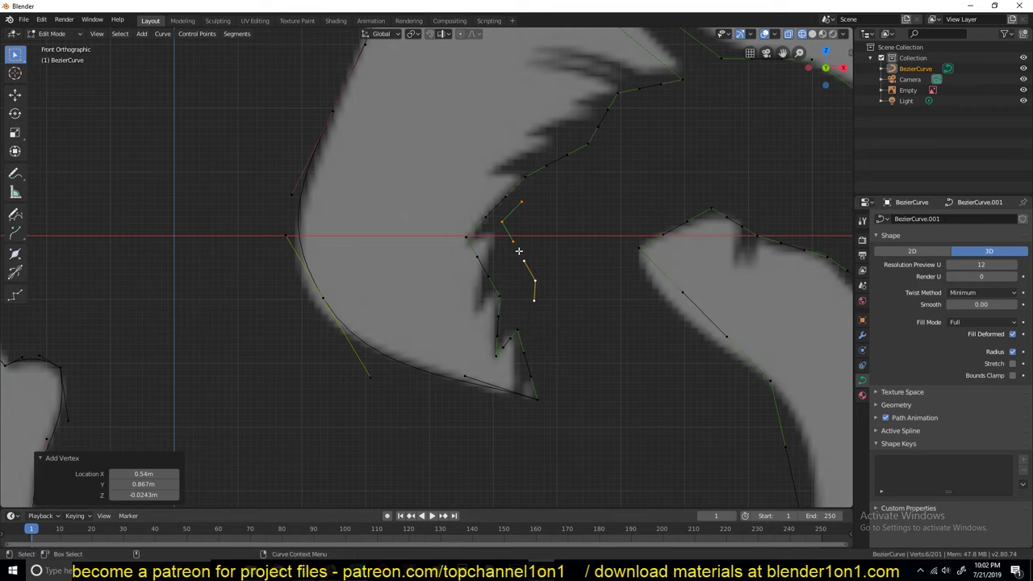
{"action": "key", "text": "ctrl+z"}
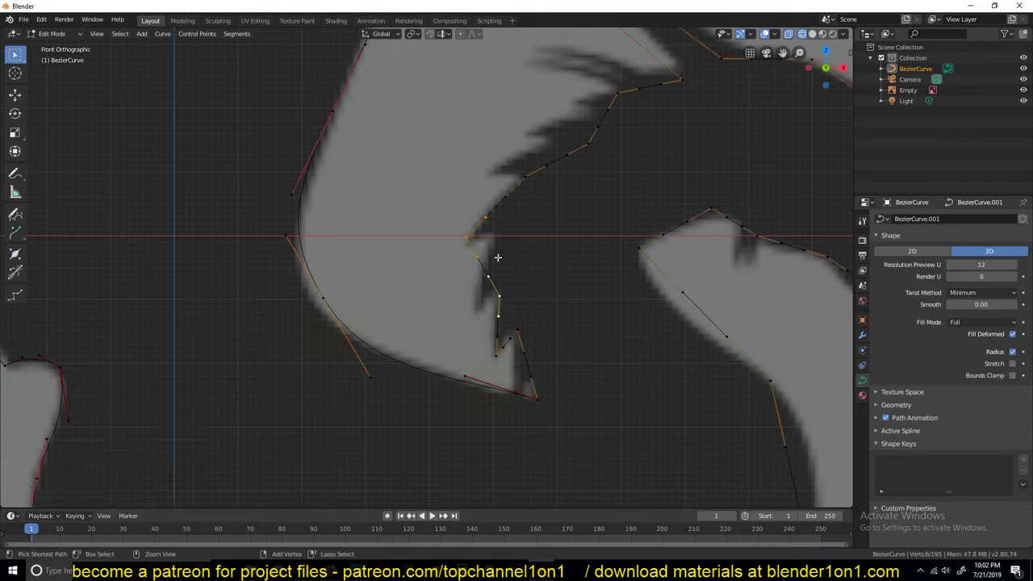
{"action": "right_click", "coordinate": [485, 241], "text": "ctrl"}
{"action": "key", "text": "ctrl+z"}
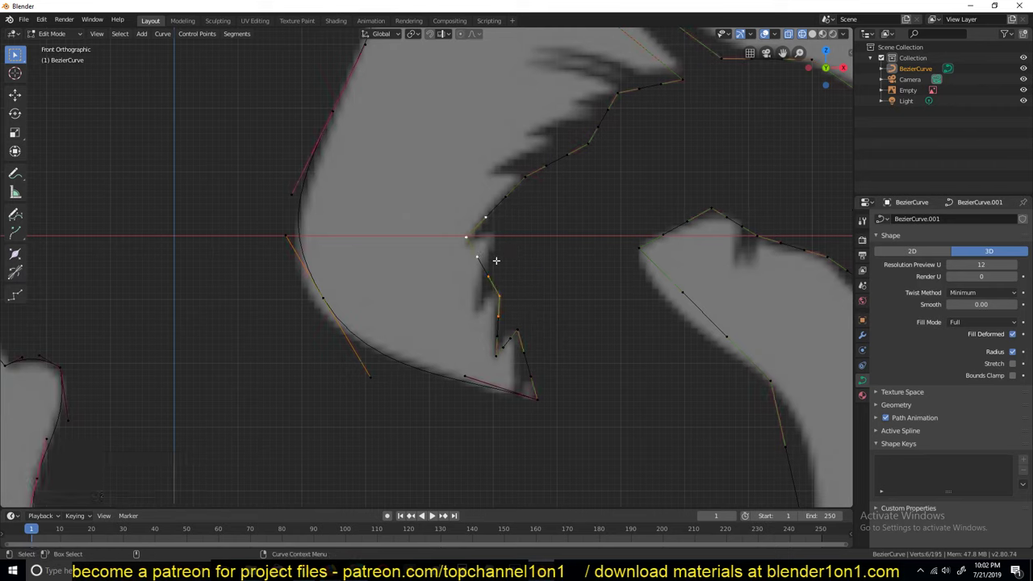
{"action": "key", "text": "ctrl+z"}
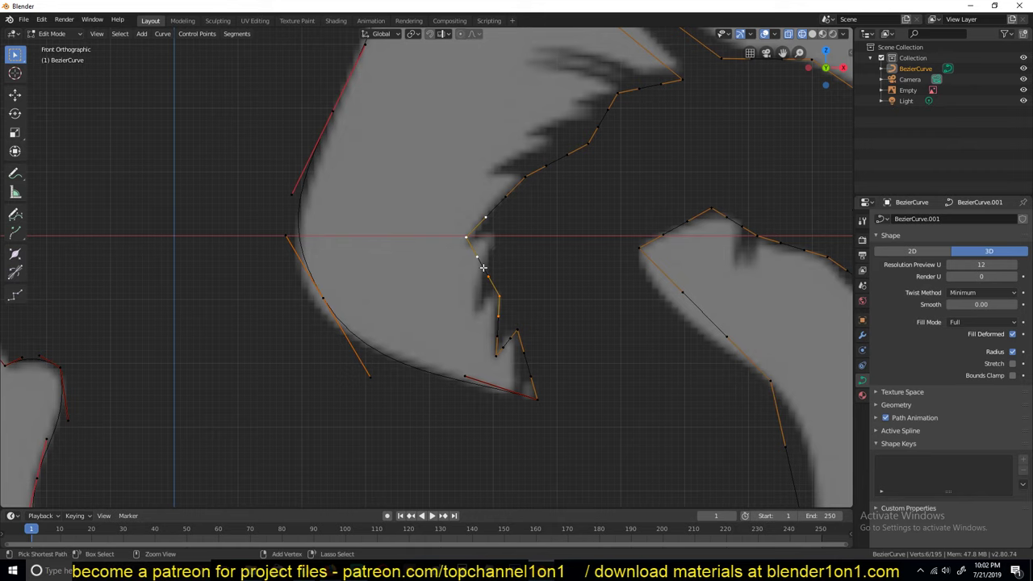
{"action": "right_click", "coordinate": [484, 267], "text": "ctrl"}
{"action": "scroll", "coordinate": [496, 282], "scroll_direction": "up", "scroll_amount": 4}
{"action": "key", "text": "ctrl+z"}
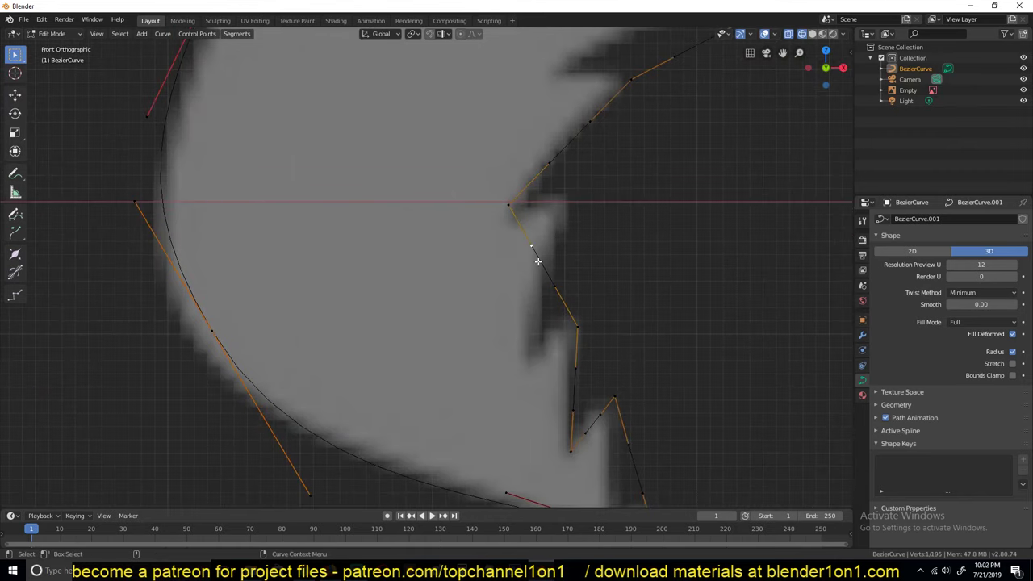
{"action": "right_click", "coordinate": [549, 269], "text": "ctrl"}
{"action": "key", "text": "ctrl+z"}
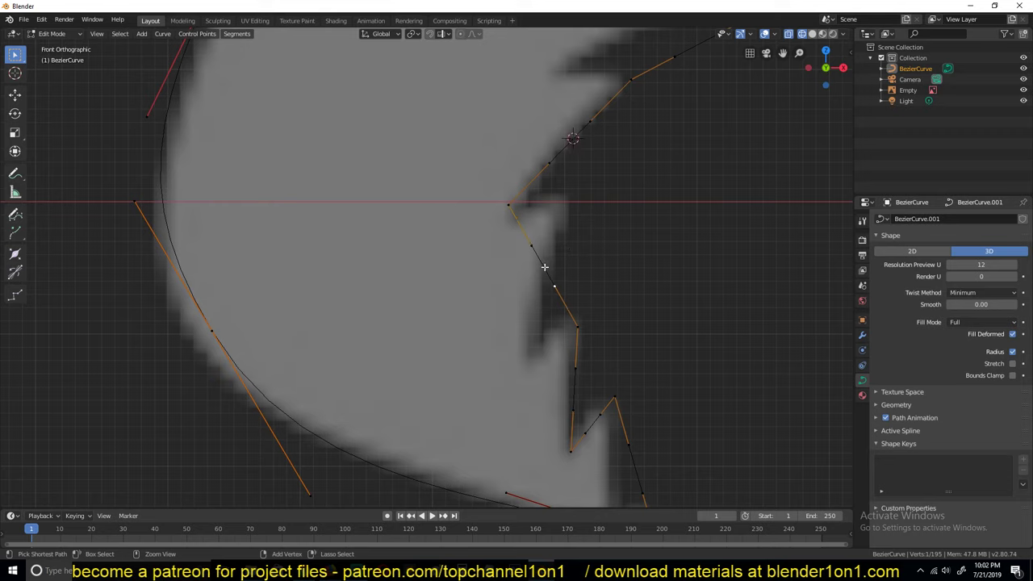
{"action": "scroll", "coordinate": [618, 223], "scroll_direction": "down", "scroll_amount": 3}
{"action": "scroll", "coordinate": [617, 223], "scroll_direction": "up", "scroll_amount": 4}
{"action": "scroll", "coordinate": [618, 223], "scroll_direction": "down", "scroll_amount": 2}
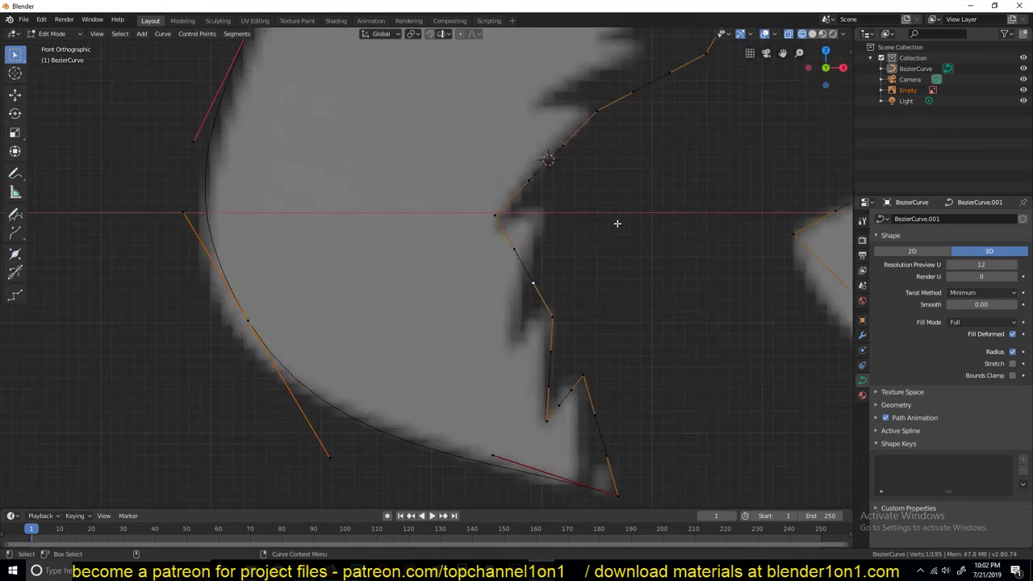
{"action": "right_click_drag", "start_coordinate": [555, 163], "coordinate": [558, 161], "text": "shift"}
{"action": "right_click", "coordinate": [573, 181], "text": "ctrl"}
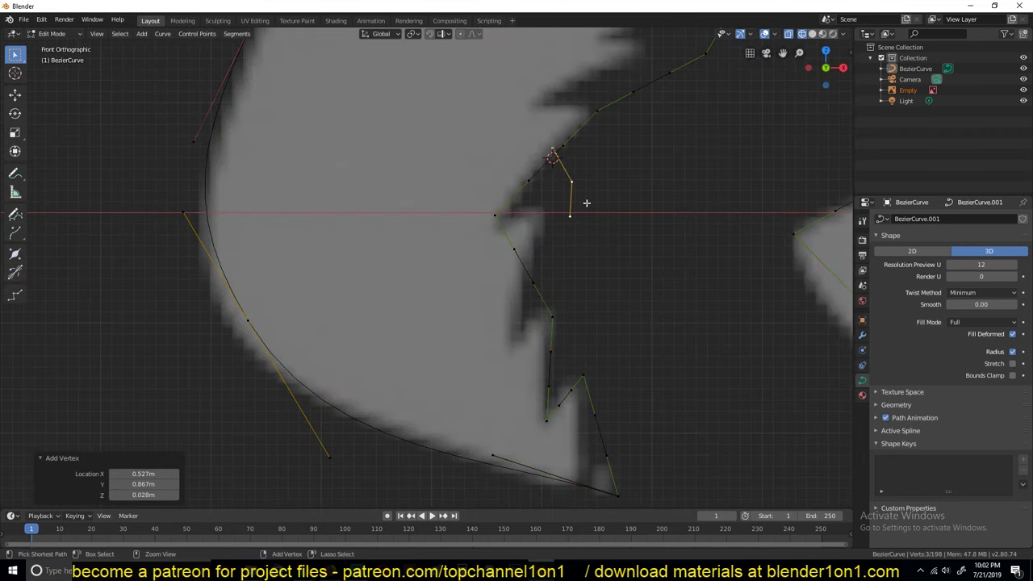
{"action": "key", "text": "ctrl+z"}
{"action": "key", "text": "f"}
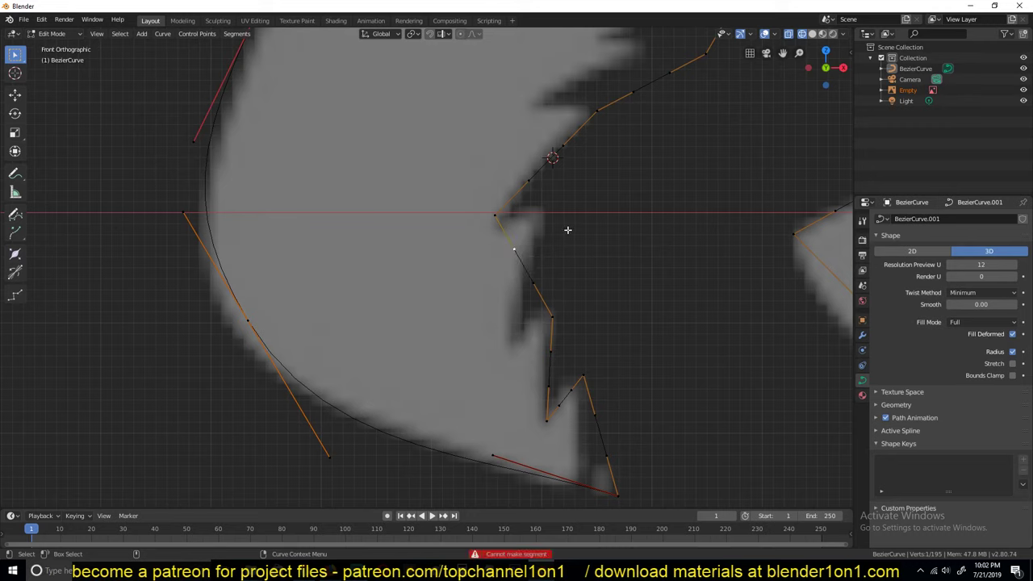
Pull both handles of the straight segment beneath the inner neck notch outward so the segment bulges toward the spine.
{"action": "key", "text": "g"}
{"action": "left_click", "coordinate": [562, 229]}
{"action": "left_click", "coordinate": [528, 282]}
{"action": "key", "text": "g"}
{"action": "left_click", "coordinate": [578, 246]}
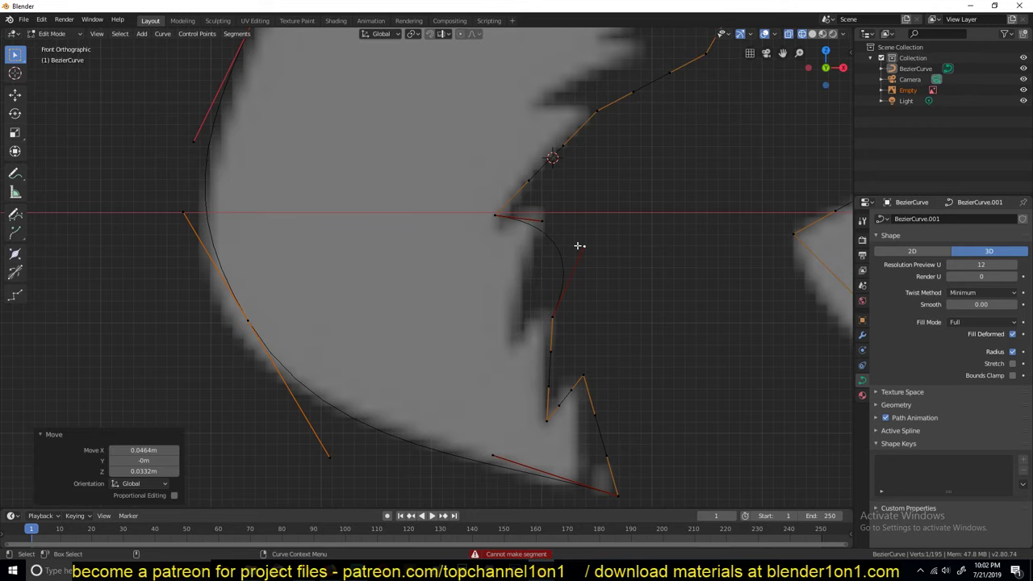
Shift the corner point below the bulge slightly inward and raise the two handles between the lower notch and the small spine beneath it.
{"action": "left_click", "coordinate": [551, 316]}
{"action": "key", "text": "g"}
{"action": "left_click", "coordinate": [574, 358]}
{"action": "key", "text": "g"}
{"action": "left_click", "coordinate": [566, 385]}
{"action": "left_click", "coordinate": [571, 388]}
{"action": "key", "text": "g"}
{"action": "left_click", "coordinate": [572, 367]}
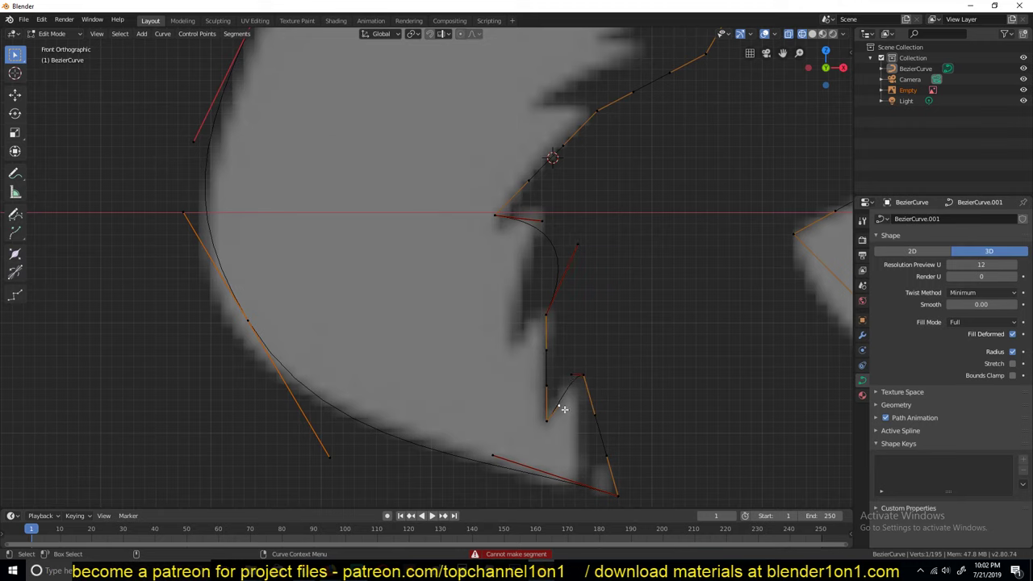
{"action": "key", "text": "g"}
{"action": "left_click", "coordinate": [554, 339]}
Subdivide the bulging neck segment and move the new point up to the tip of the silhouette's spine.
{"action": "right_click", "coordinate": [544, 263]}
{"action": "left_click", "coordinate": [545, 248]}
{"action": "left_click", "coordinate": [552, 247]}
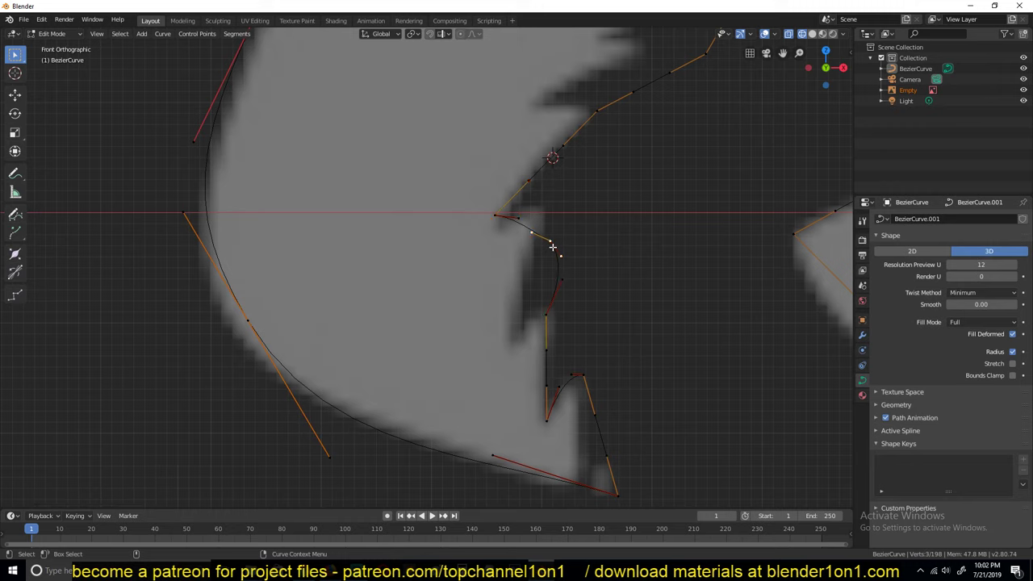
{"action": "key", "text": "g"}
{"action": "left_click", "coordinate": [552, 226]}
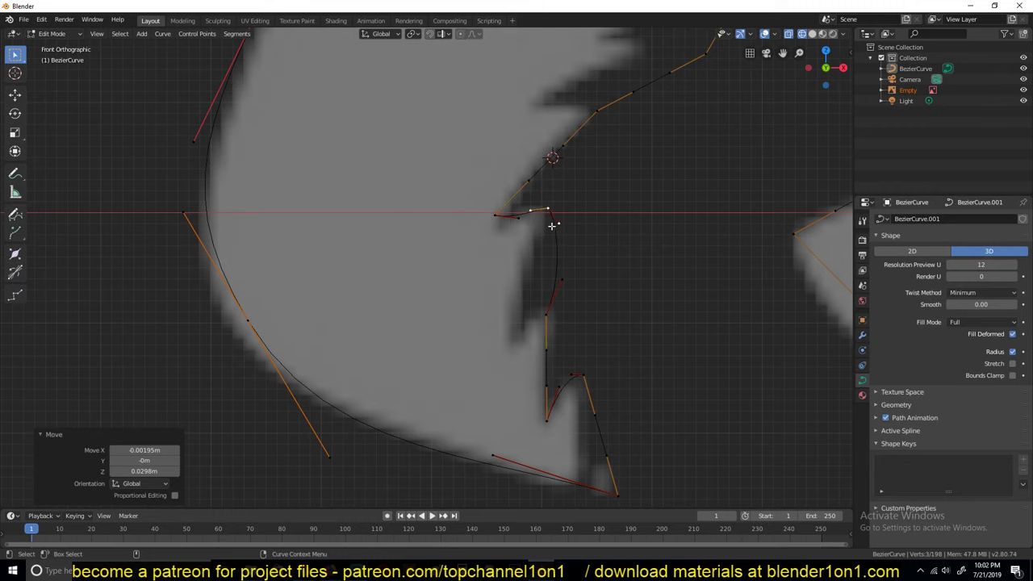
Subdivide the segment below the spine tip and move the new point into the silhouette's notch.
{"action": "right_click", "coordinate": [545, 305]}
{"action": "left_click", "coordinate": [554, 272]}
{"action": "left_click", "coordinate": [557, 255]}
{"action": "key", "text": "g"}
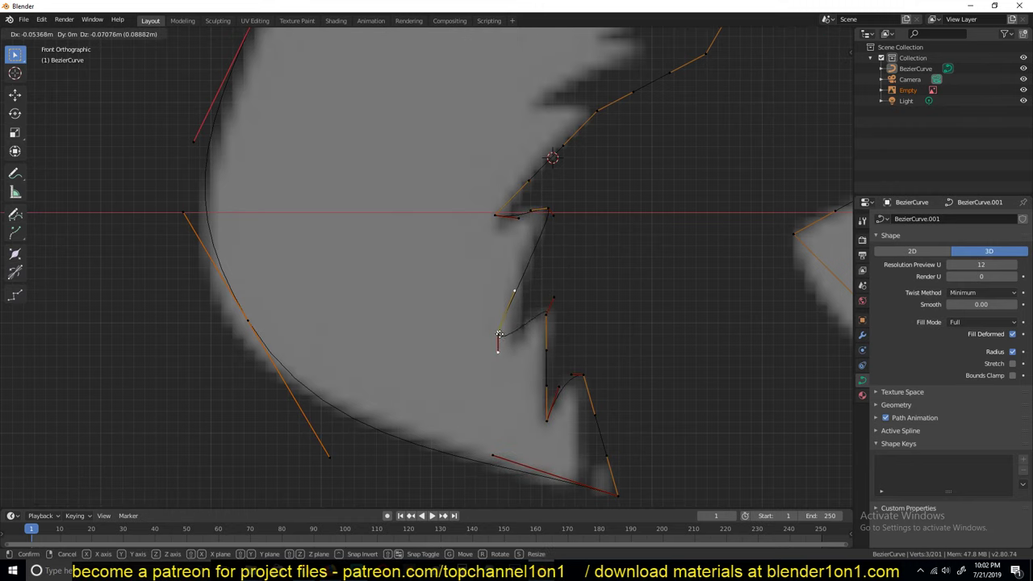
{"action": "left_click", "coordinate": [505, 330]}
Adjust both handles of the new notch point to shape the adjoining edges, and lower the point slightly into the notch.
{"action": "left_click", "coordinate": [507, 348]}
{"action": "key", "text": "g"}
{"action": "left_click", "coordinate": [533, 314]}
{"action": "left_click", "coordinate": [521, 287]}
{"action": "key", "text": "g"}
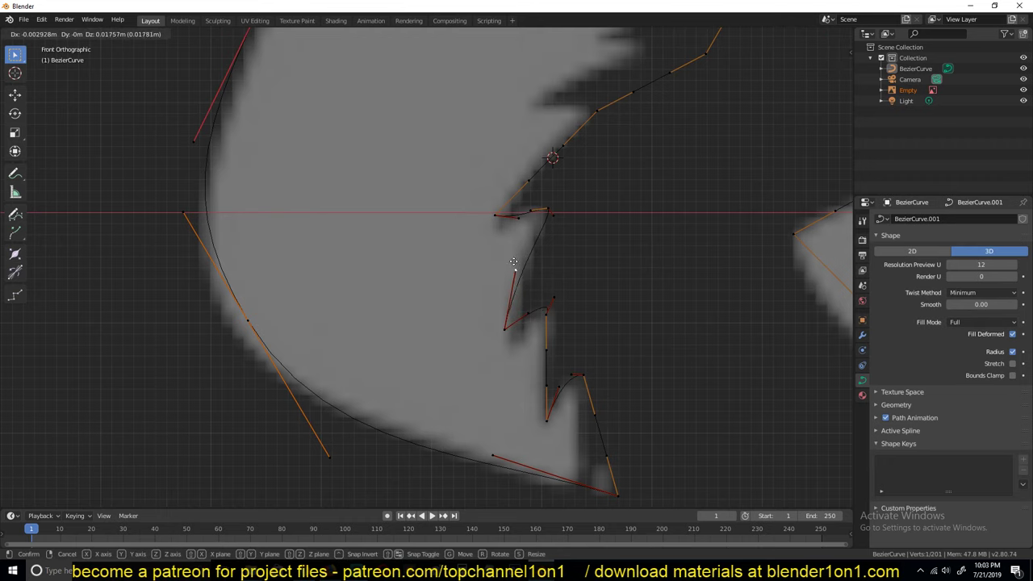
{"action": "left_click", "coordinate": [514, 263]}
{"action": "left_click", "coordinate": [506, 329]}
{"action": "key", "text": "g"}
{"action": "left_click", "coordinate": [511, 343]}
Change the handle type of the curve points along the front of the neck to round that edge.
{"action": "scroll", "coordinate": [645, 197], "scroll_direction": "down", "scroll_amount": 6}
{"action": "middle_click_drag", "start_coordinate": [669, 169], "coordinate": [564, 164], "text": "shift"}
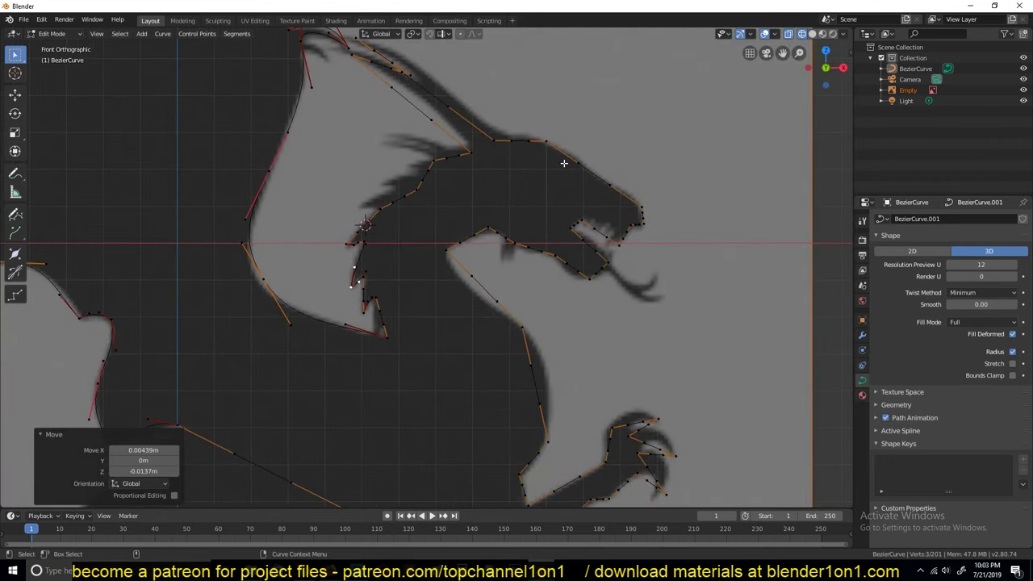
{"action": "scroll", "coordinate": [577, 189], "scroll_direction": "down", "scroll_amount": 6}
{"action": "key", "text": "Tab"}
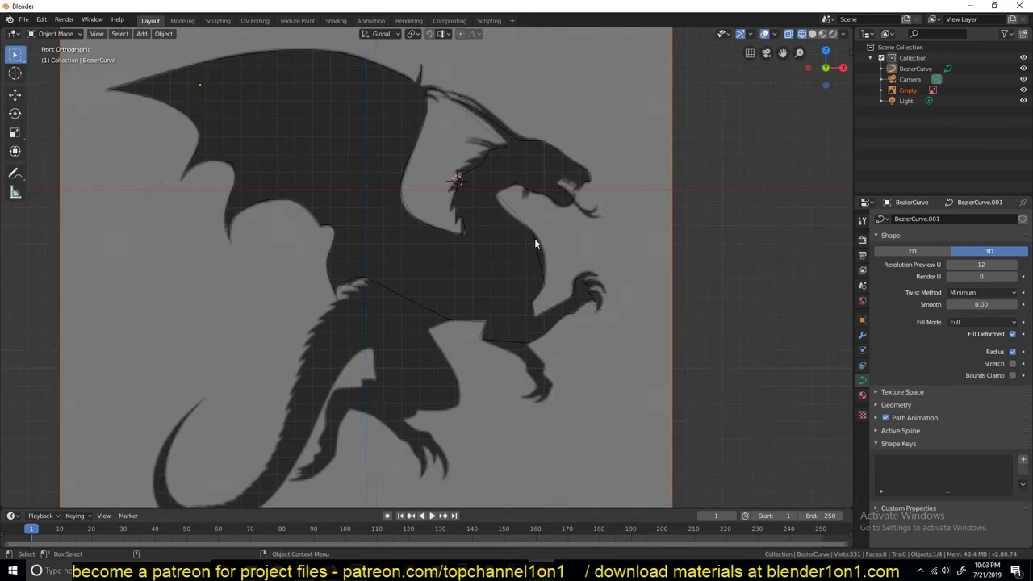
{"action": "key", "text": "Tab"}
{"action": "right_click", "coordinate": [541, 243]}
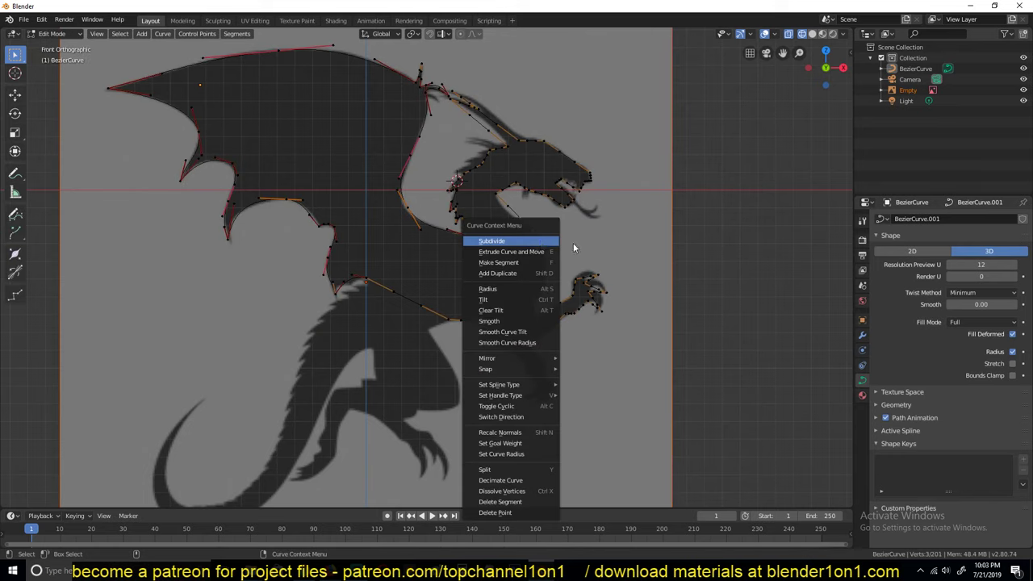
{"action": "key", "text": "v"}
{"action": "left_click", "coordinate": [627, 217]}
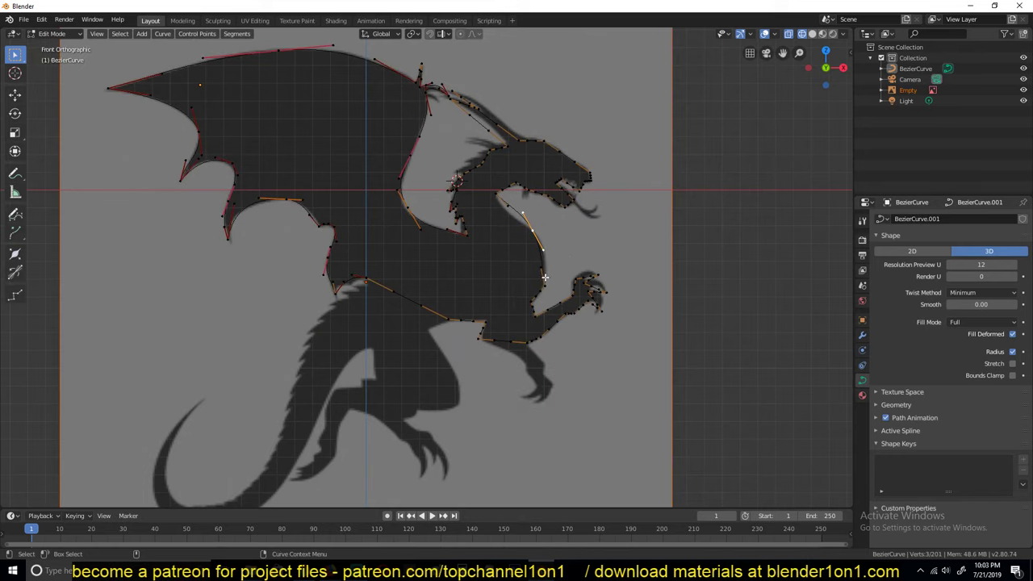
Leave curve editing, hide the dragon reference image, and select the Bezier curve.
{"action": "key", "text": "Tab"}
{"action": "scroll", "coordinate": [557, 250], "scroll_direction": "down", "scroll_amount": 5}
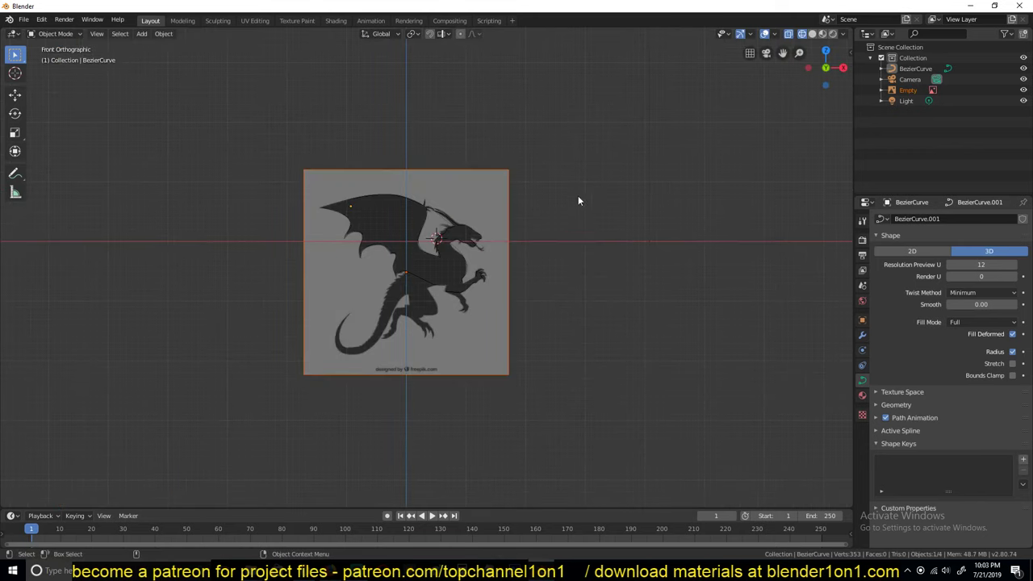
{"action": "scroll", "coordinate": [578, 195], "scroll_direction": "up", "scroll_amount": 3}
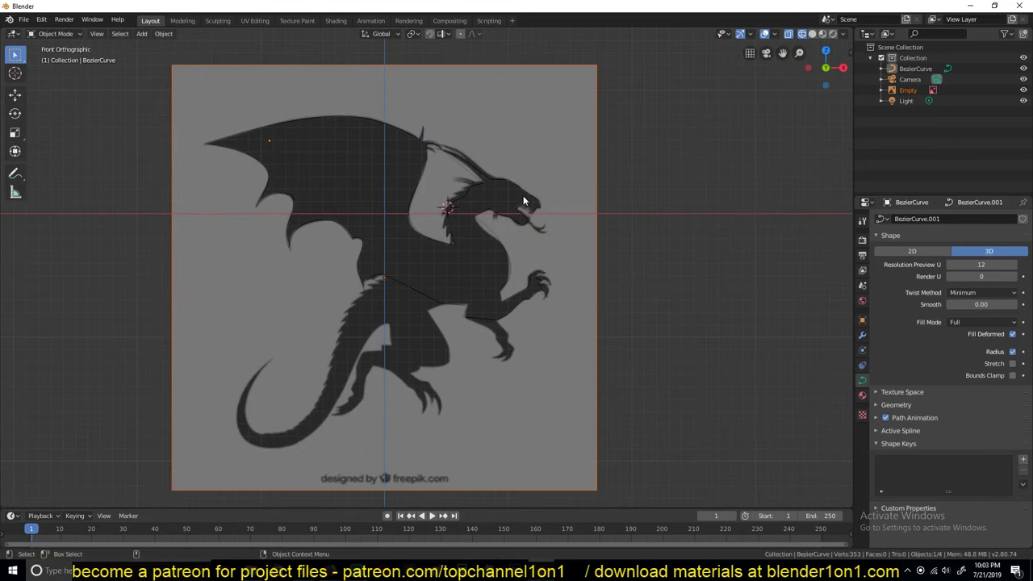
{"action": "key", "text": "h"}
{"action": "left_click", "coordinate": [519, 194]}
{"action": "middle_click_drag", "start_coordinate": [519, 193], "coordinate": [400, 317]}
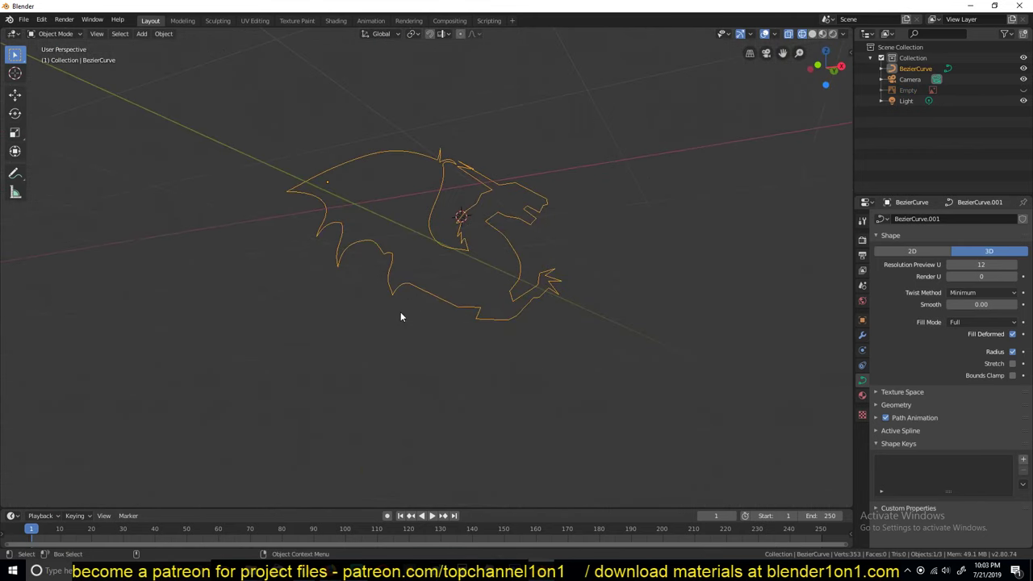
{"action": "scroll", "coordinate": [446, 260], "scroll_direction": "up", "scroll_amount": 3}
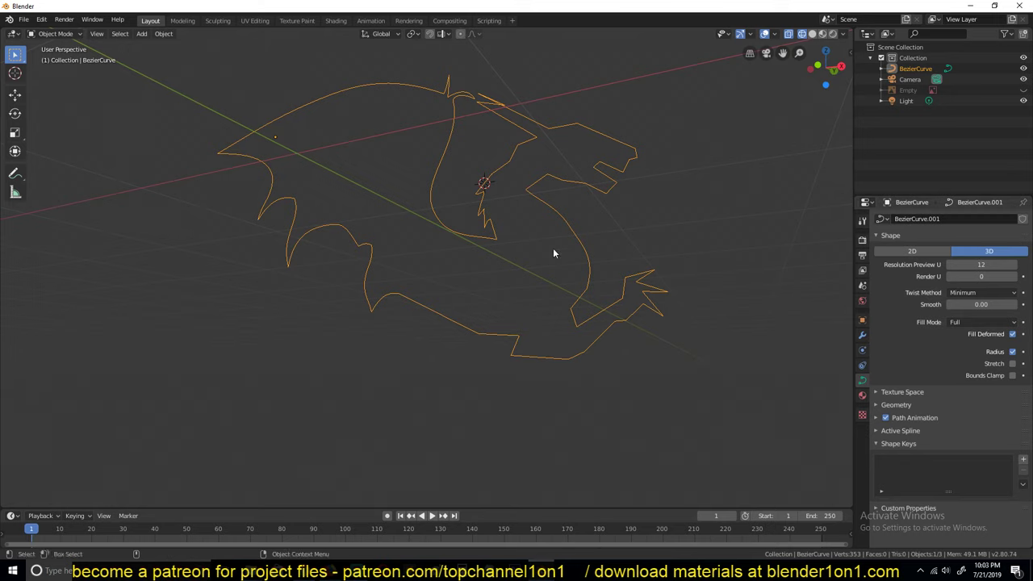
Set the curve's shape to 2D and switch the viewport shading to Solid.
{"action": "left_click", "coordinate": [920, 252]}
{"action": "middle_click_drag", "start_coordinate": [764, 233], "coordinate": [622, 225]}
{"action": "key", "text": "z"}
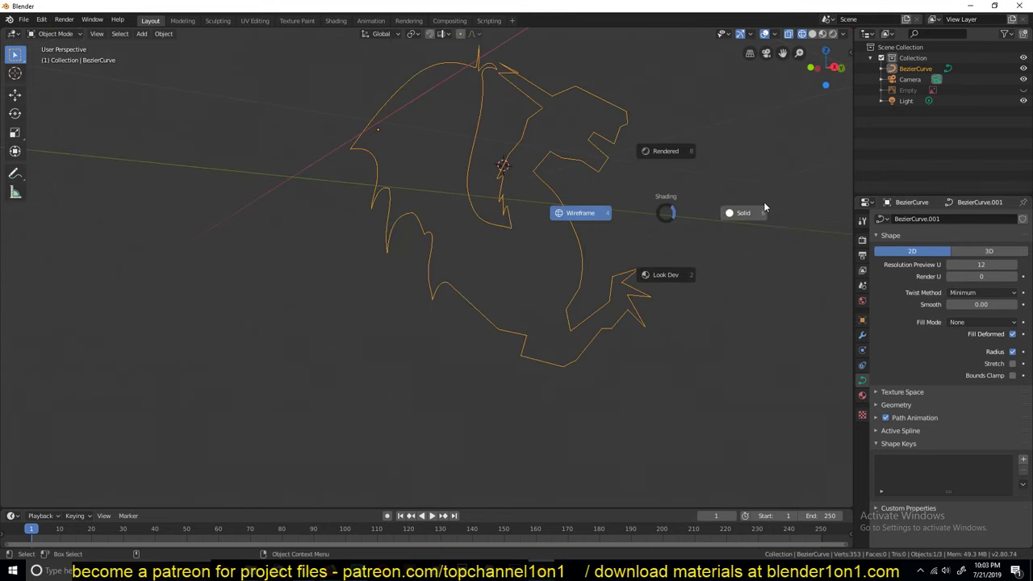
{"action": "left_click", "coordinate": [763, 202]}
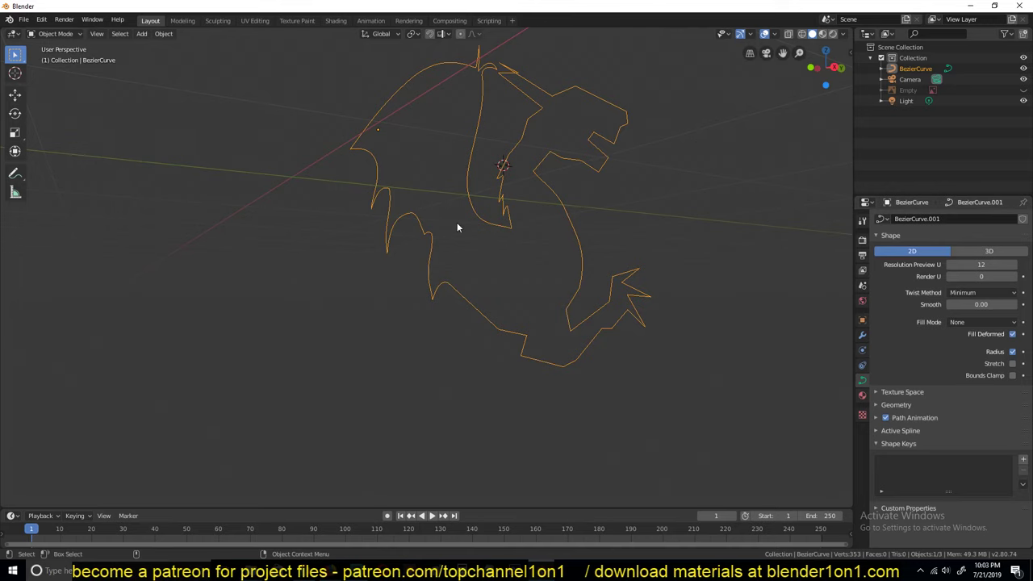
Try toggling Cyclic on the whole dragon curve.
{"action": "key", "text": "Tab"}
{"action": "middle_click_drag", "start_coordinate": [467, 230], "coordinate": [506, 306]}
{"action": "key", "text": "alt+c"}
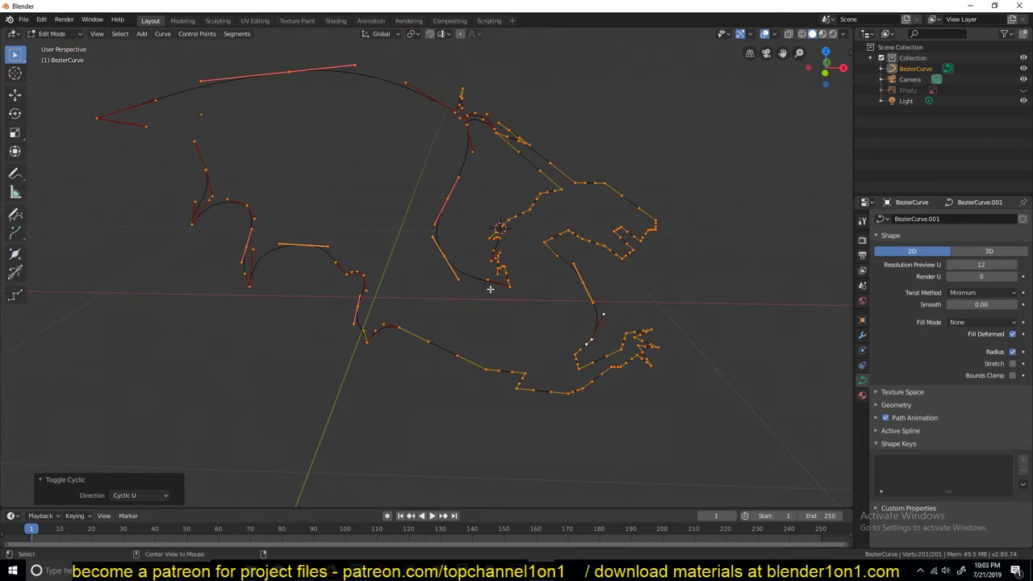
{"action": "key", "text": "Tab"}
{"action": "key", "text": "Tab"}
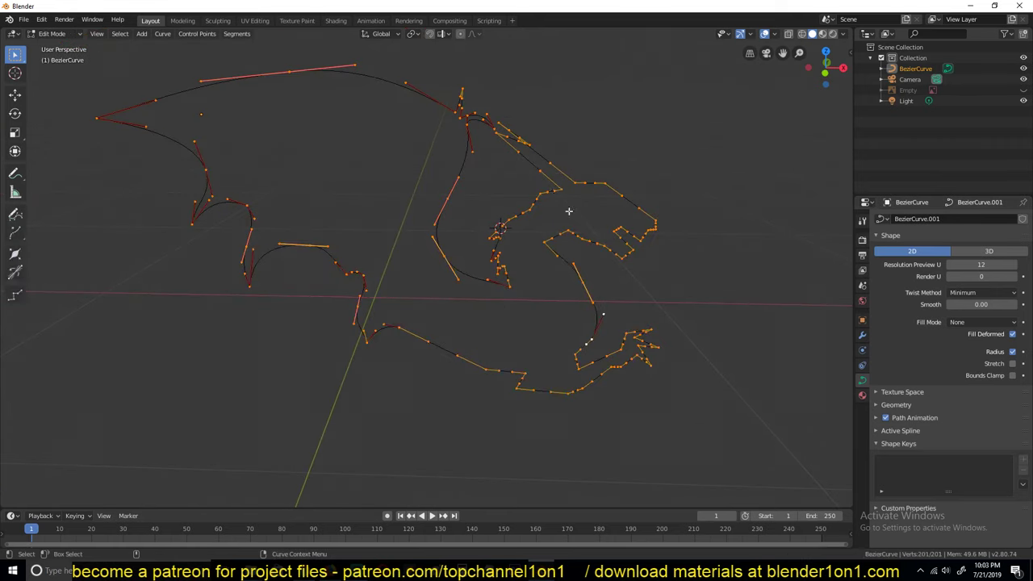
Move the curve point in the notch behind the head inward, away from the upper horn edge, and return to front view.
{"action": "left_click", "coordinate": [536, 149]}
{"action": "scroll", "coordinate": [552, 147], "scroll_direction": "up", "scroll_amount": 2}
{"action": "key", "text": "g"}
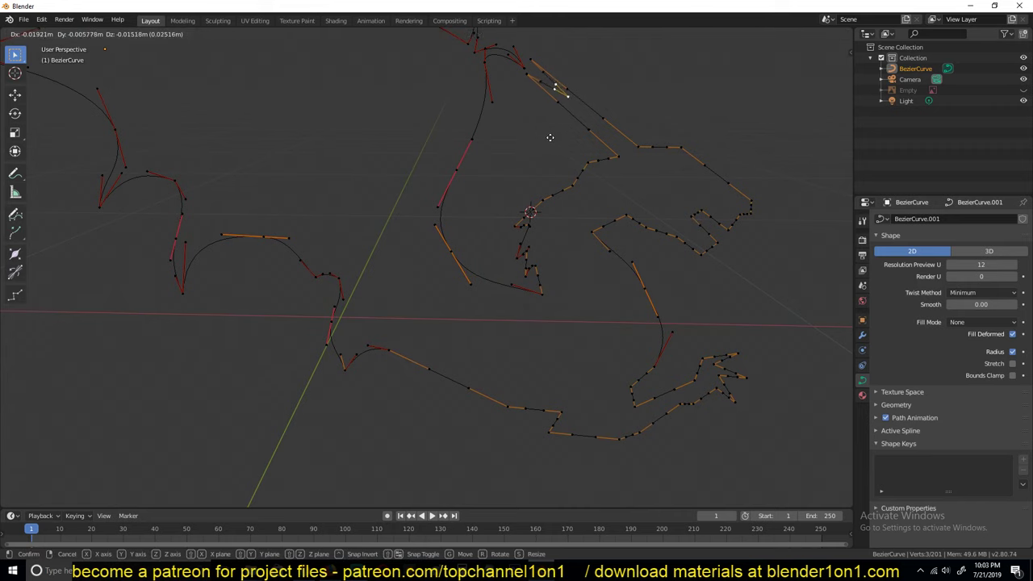
{"action": "left_click", "coordinate": [548, 139]}
{"action": "key", "text": "KP_1"}
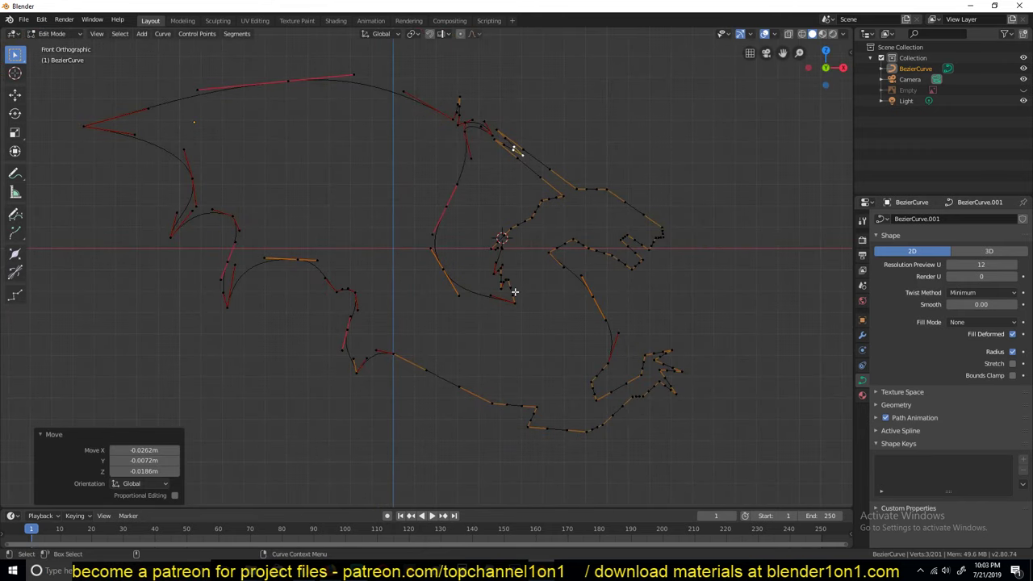
Leave curve editing and fill the dragon curve by setting its Fill Mode to Front and its shape to 2D.
{"action": "left_click", "coordinate": [436, 284]}
{"action": "key", "text": "a"}
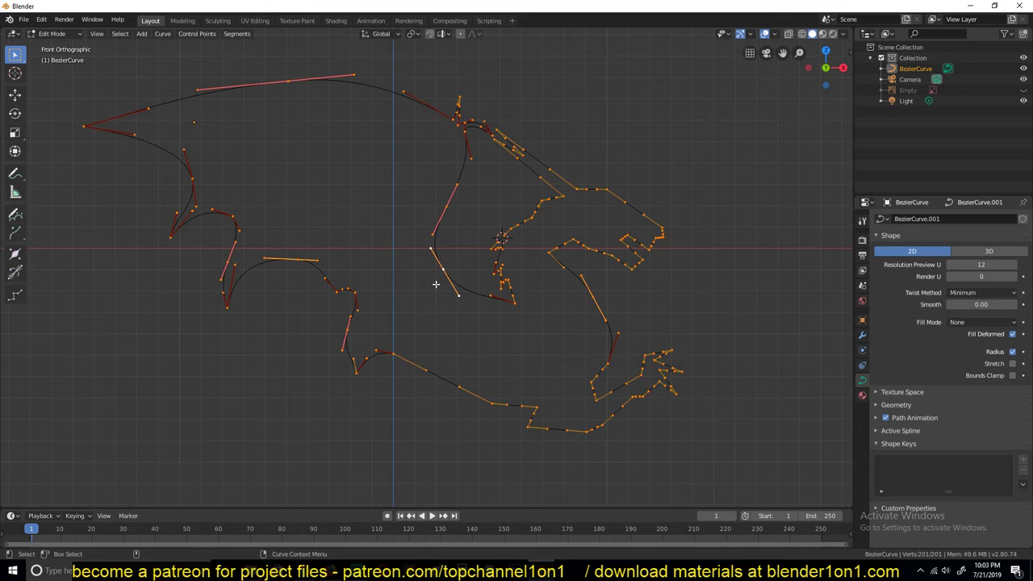
{"action": "key", "text": "Tab"}
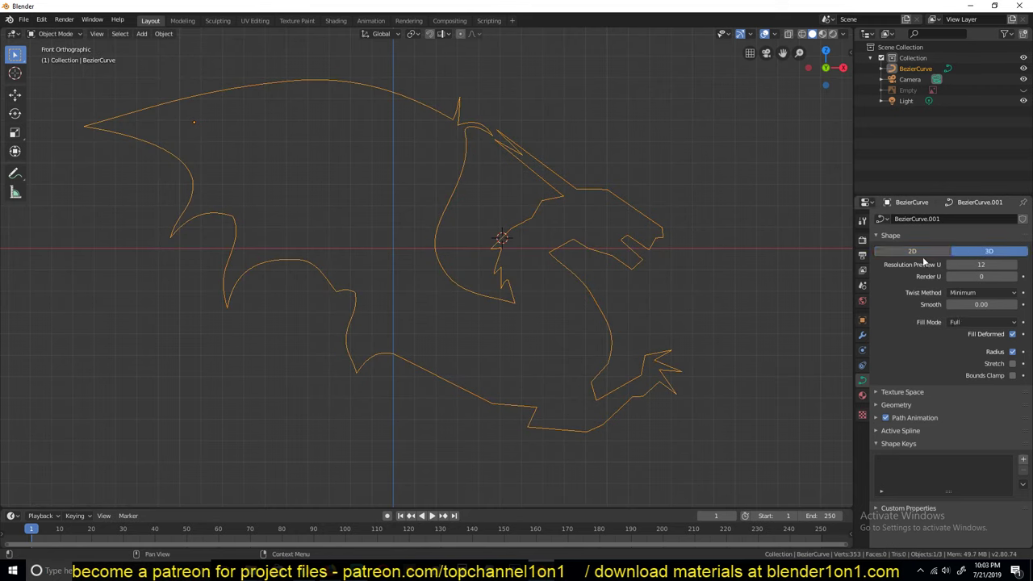
{"action": "left_click", "coordinate": [981, 322]}
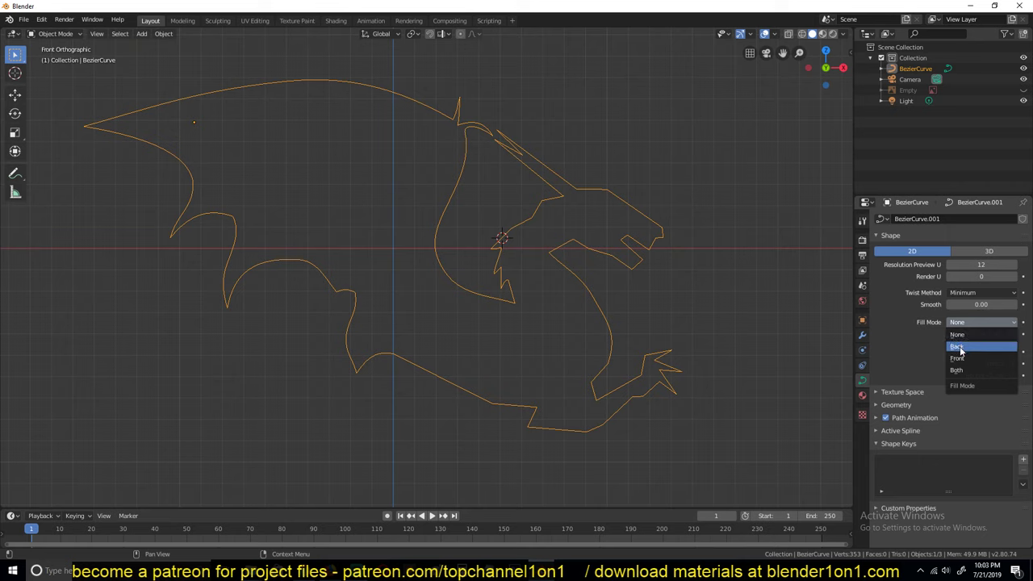
{"action": "left_click", "coordinate": [959, 360]}
{"action": "left_click", "coordinate": [959, 251]}
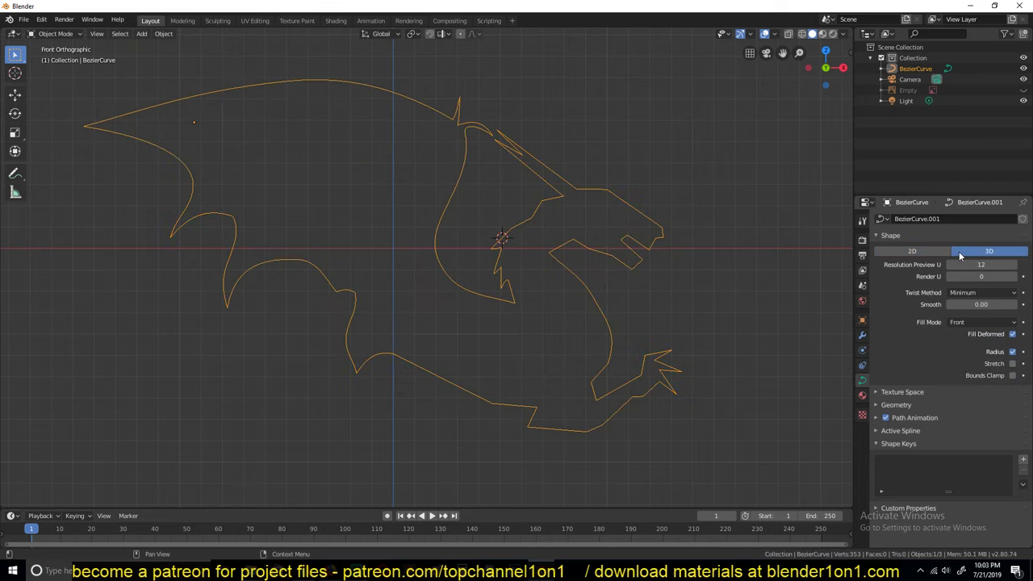
{"action": "left_click", "coordinate": [932, 252]}
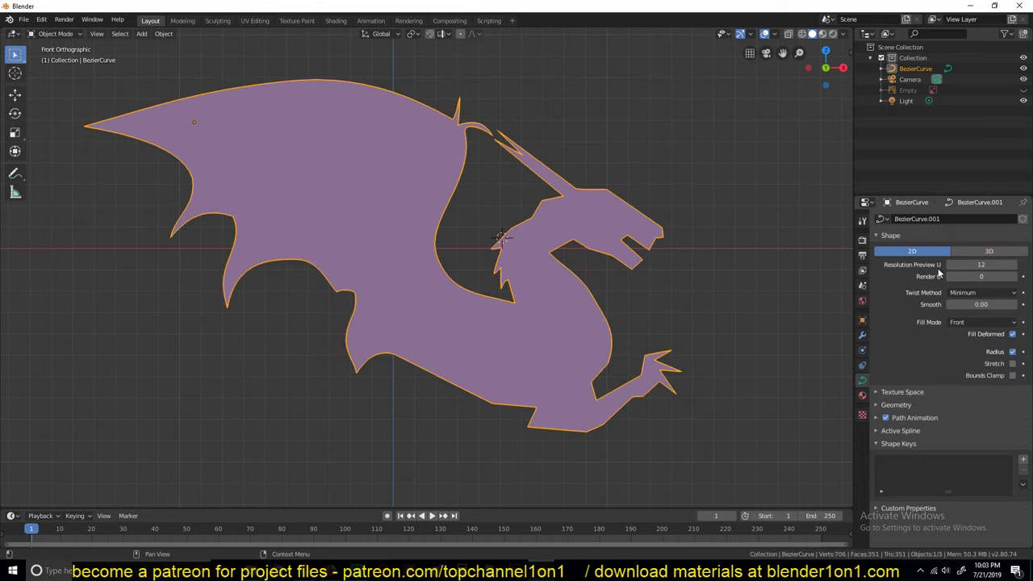
Switch the dragon curve's shape to 3D for comparison and return it to 2D.
{"action": "left_click", "coordinate": [952, 324]}
{"action": "left_click", "coordinate": [975, 251]}
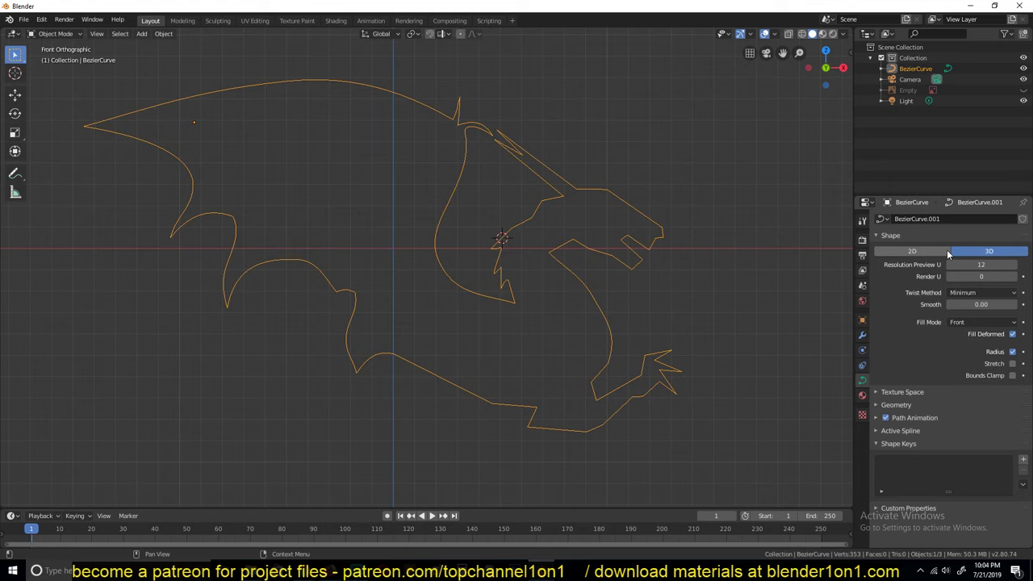
{"action": "left_click", "coordinate": [946, 249]}
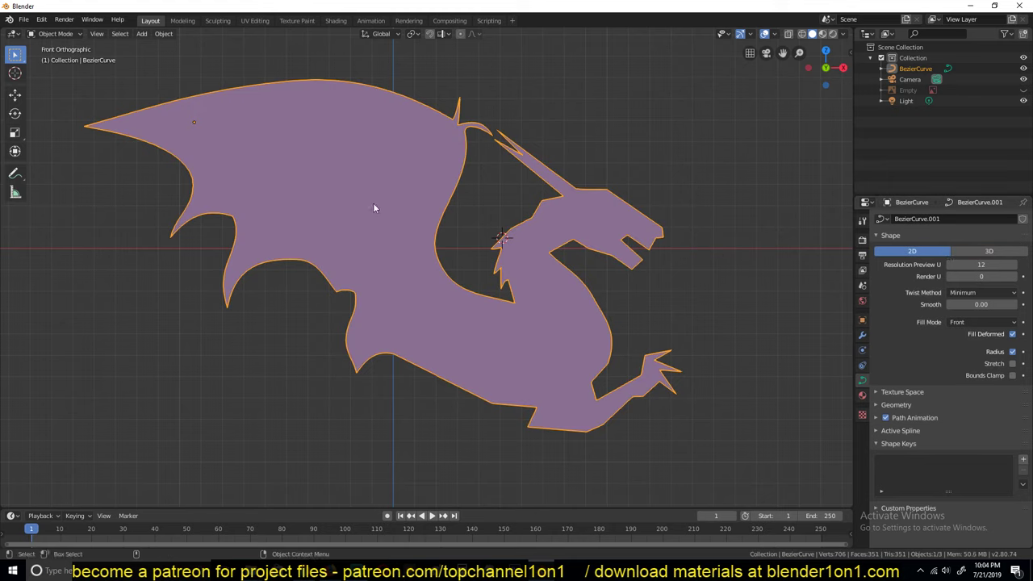
Try Fill Mode None and restore Front, and toggle the curve's shape between 3D and 2D once more.
{"action": "left_click", "coordinate": [959, 323]}
{"action": "left_click", "coordinate": [959, 334]}
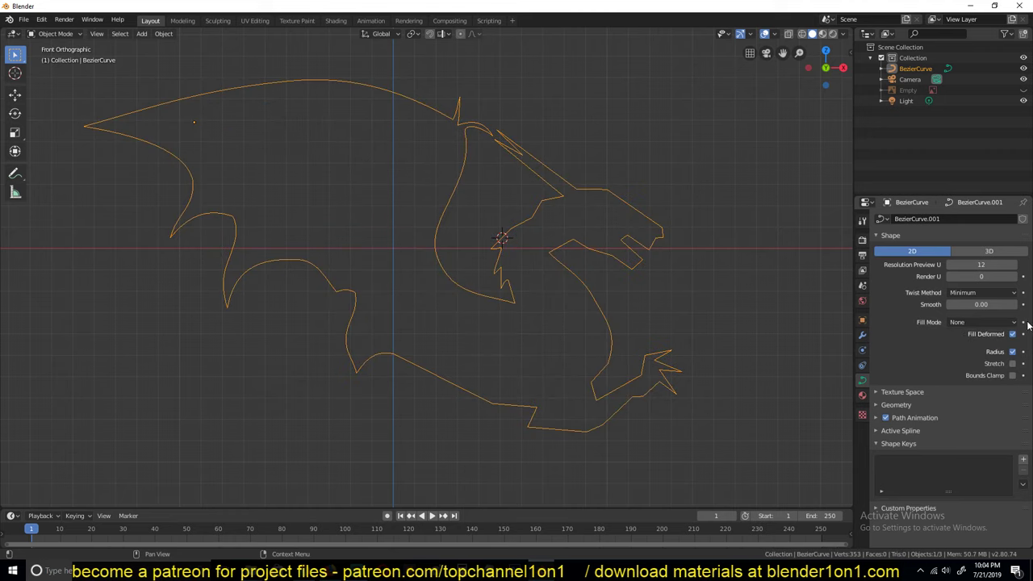
{"action": "left_click", "coordinate": [994, 323]}
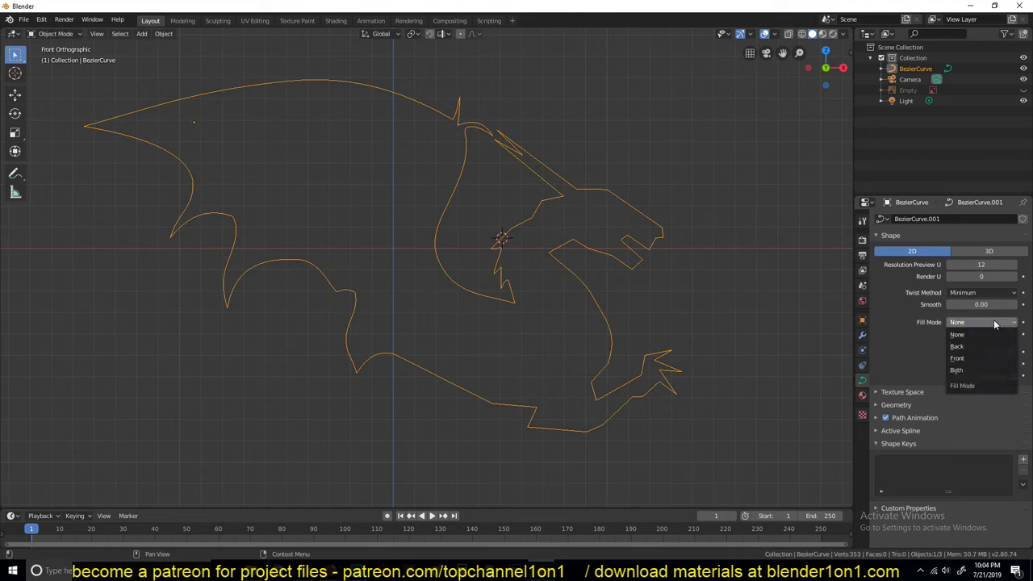
{"action": "left_click", "coordinate": [959, 358]}
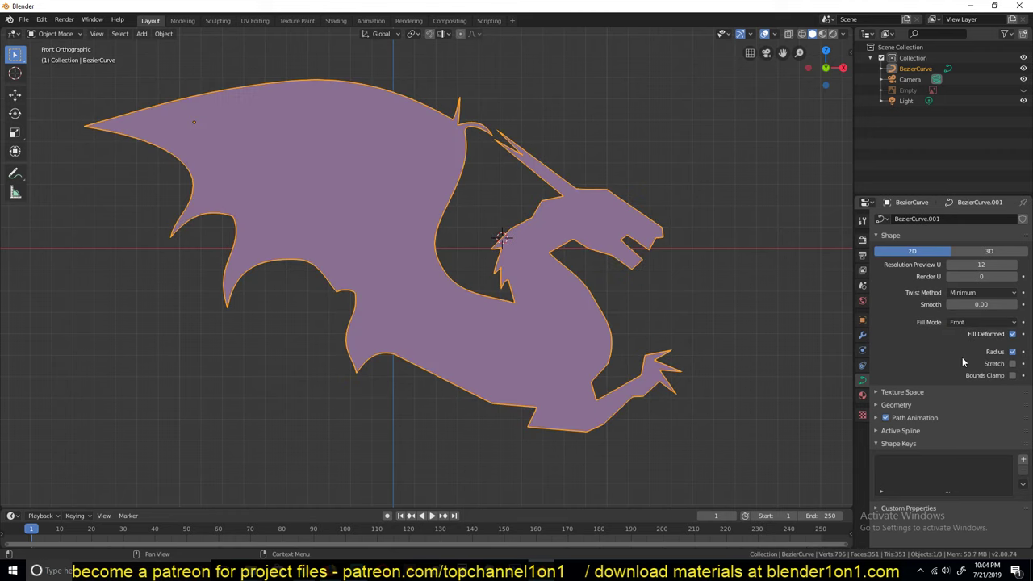
{"action": "left_click", "coordinate": [990, 252]}
{"action": "left_click", "coordinate": [941, 252]}
Reveal the dragon curve's geometry settings and give it a bevel depth of 0.01 m.
{"action": "middle_click_drag", "start_coordinate": [611, 242], "coordinate": [573, 214]}
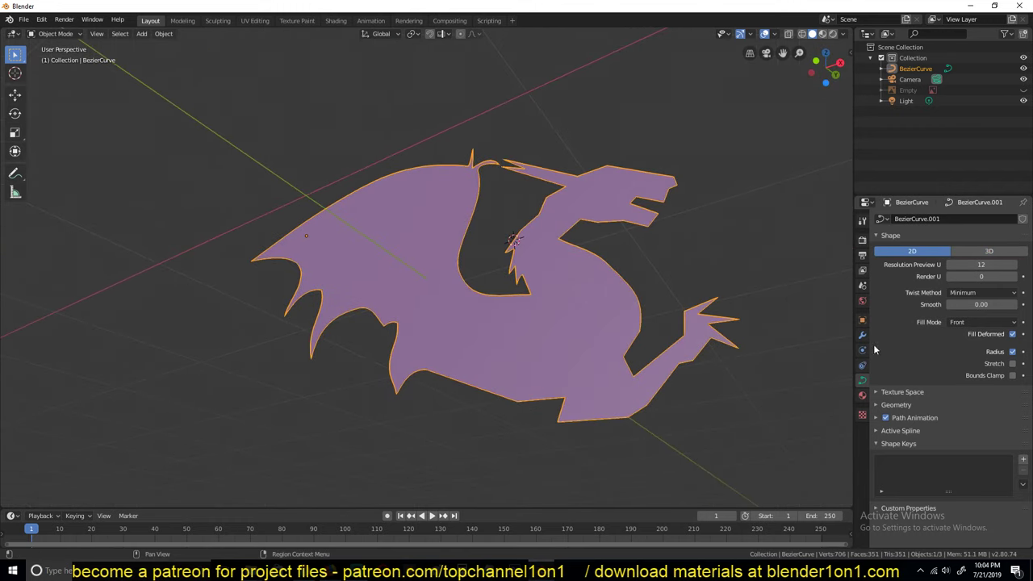
{"action": "left_click", "coordinate": [896, 404]}
{"action": "scroll", "coordinate": [912, 396], "scroll_direction": "down", "scroll_amount": 4}
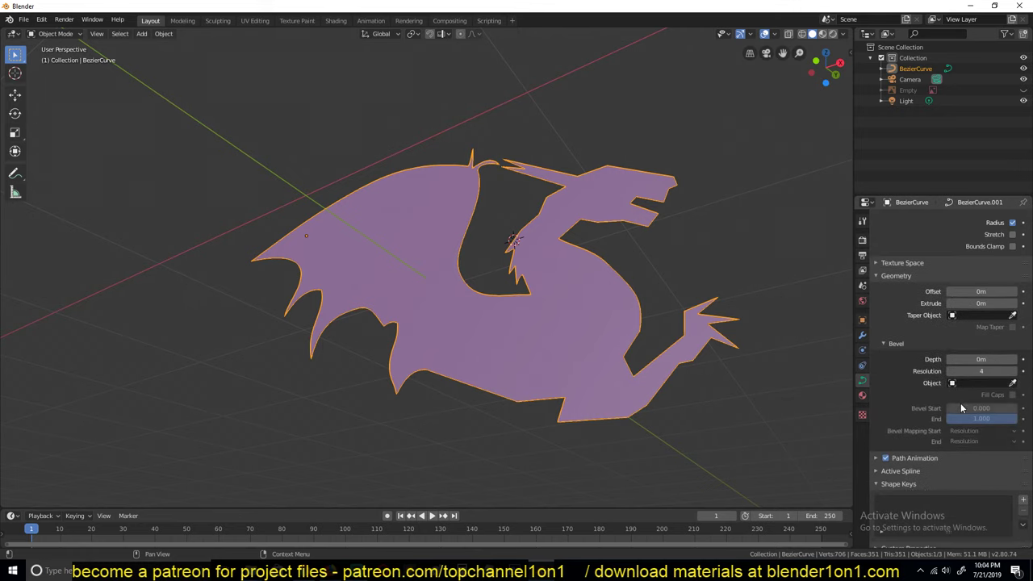
{"action": "mouse_move", "coordinate": [981, 292]}
{"action": "left_mouse_down"}
{"action": "mouse_move", "coordinate": [993, 292]}
{"action": "mouse_move", "coordinate": [972, 291]}
{"action": "left_mouse_up"}
{"action": "mouse_move", "coordinate": [965, 359]}
{"action": "left_mouse_down"}
{"action": "mouse_move", "coordinate": [1000, 359]}
{"action": "mouse_move", "coordinate": [973, 360]}
{"action": "left_mouse_up"}
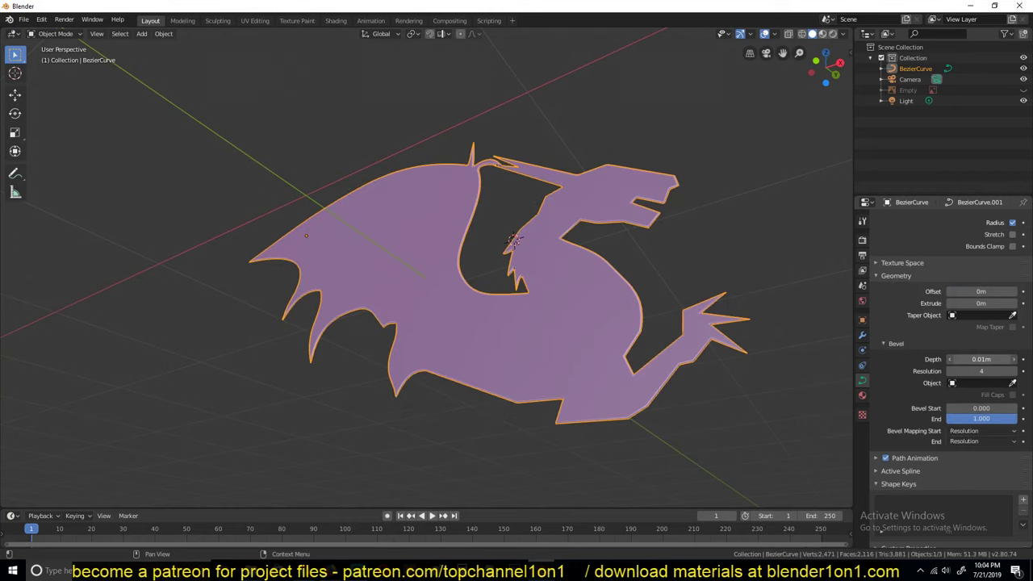
Extrude the dragon curve 0.15 m and set its bevel depth to 0.011 m.
{"action": "left_click", "coordinate": [969, 292]}
{"action": "left_click_drag", "start_coordinate": [968, 304], "coordinate": [997, 303]}
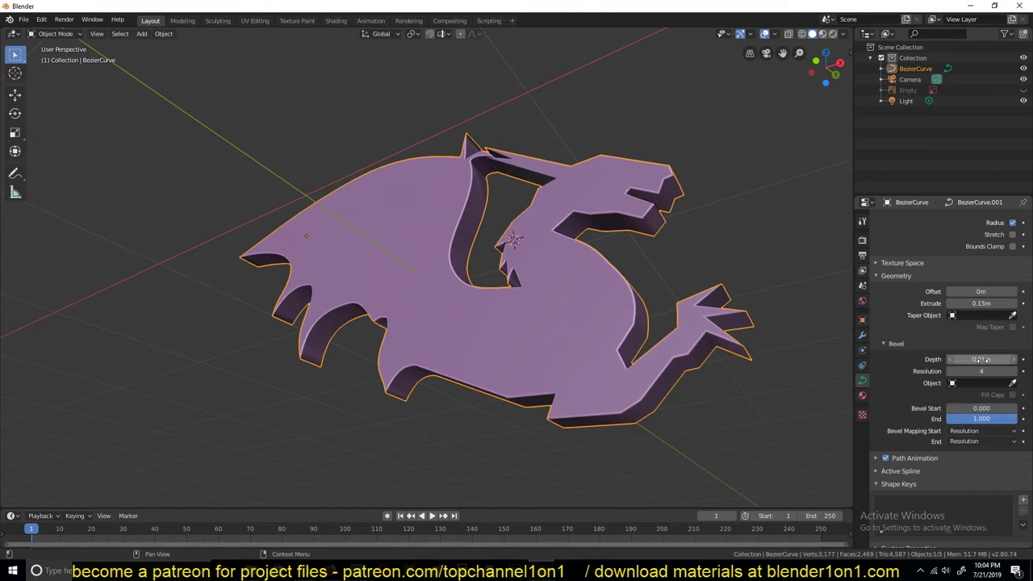
{"action": "left_click_drag", "start_coordinate": [986, 360], "coordinate": [987, 359]}
{"action": "middle_click_drag", "start_coordinate": [711, 356], "coordinate": [550, 286]}
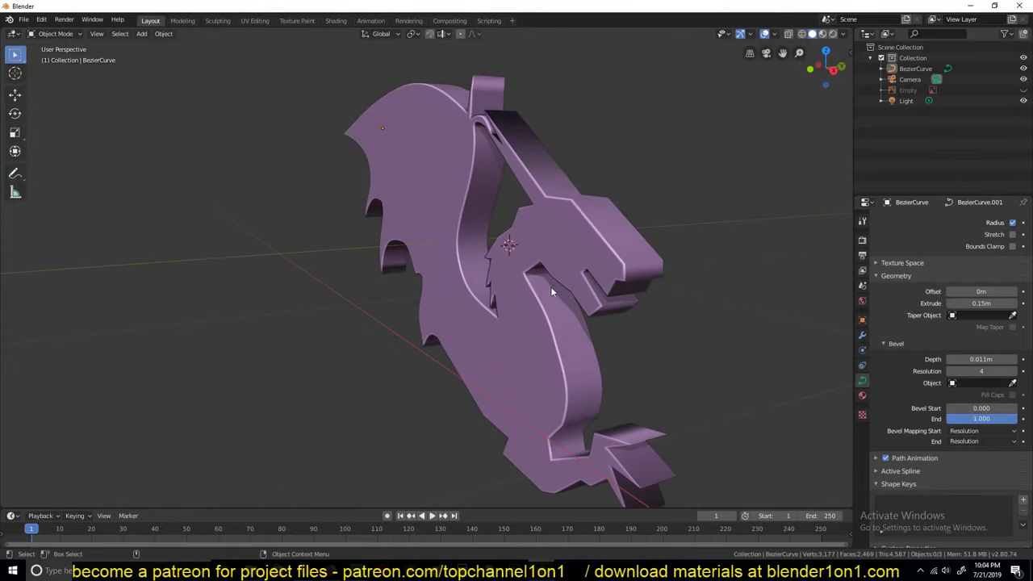